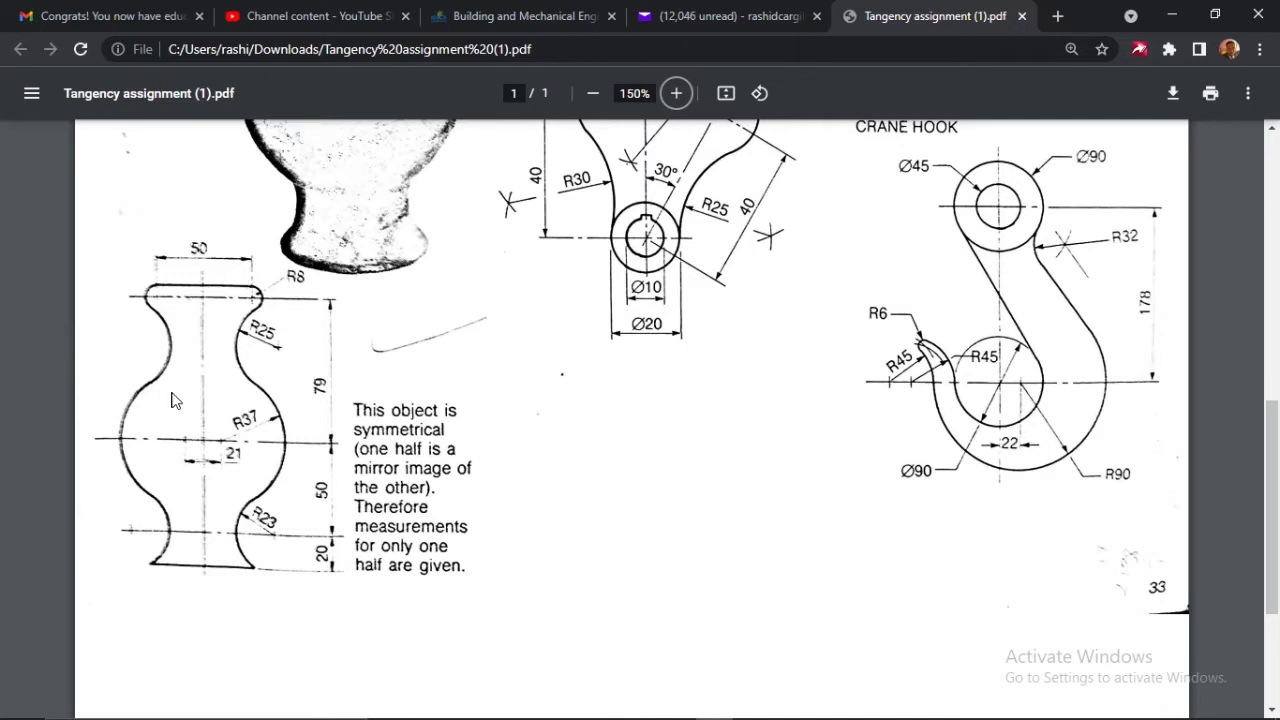
- Bring the AutoCAD drawing to the front and make layer 0 the current layer
click(282, 385)
click(189, 389)
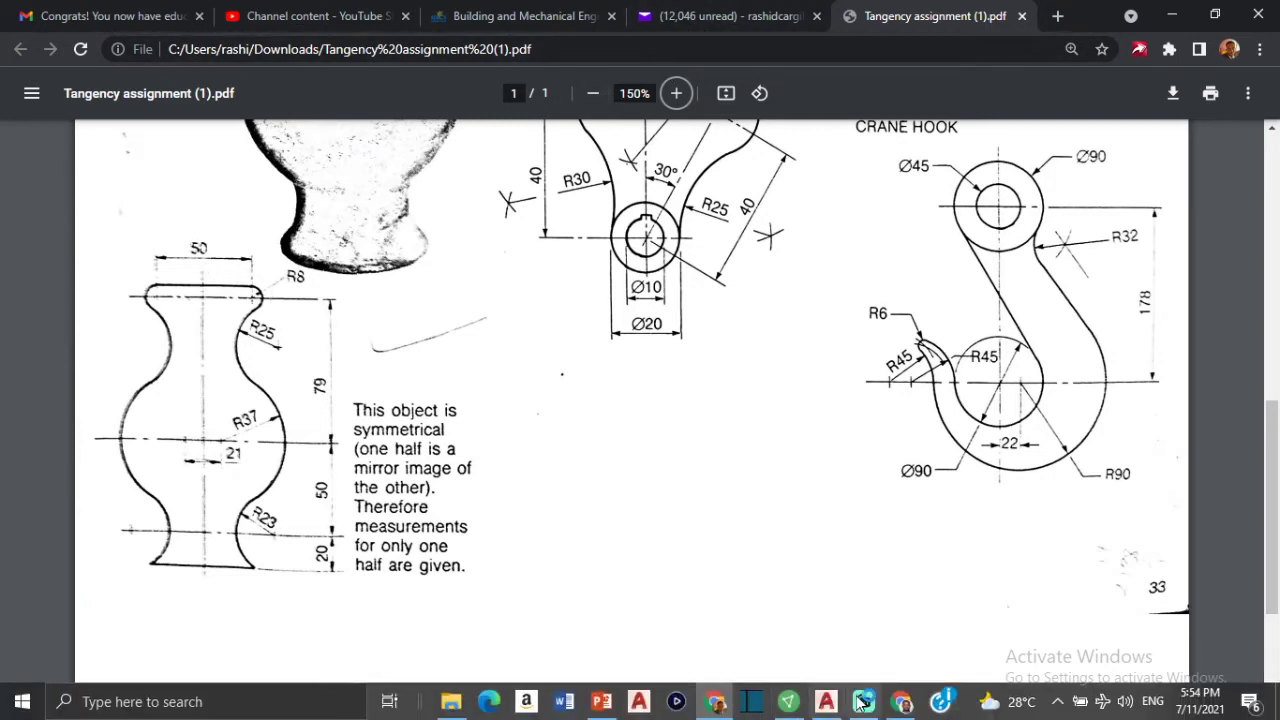
click(826, 701)
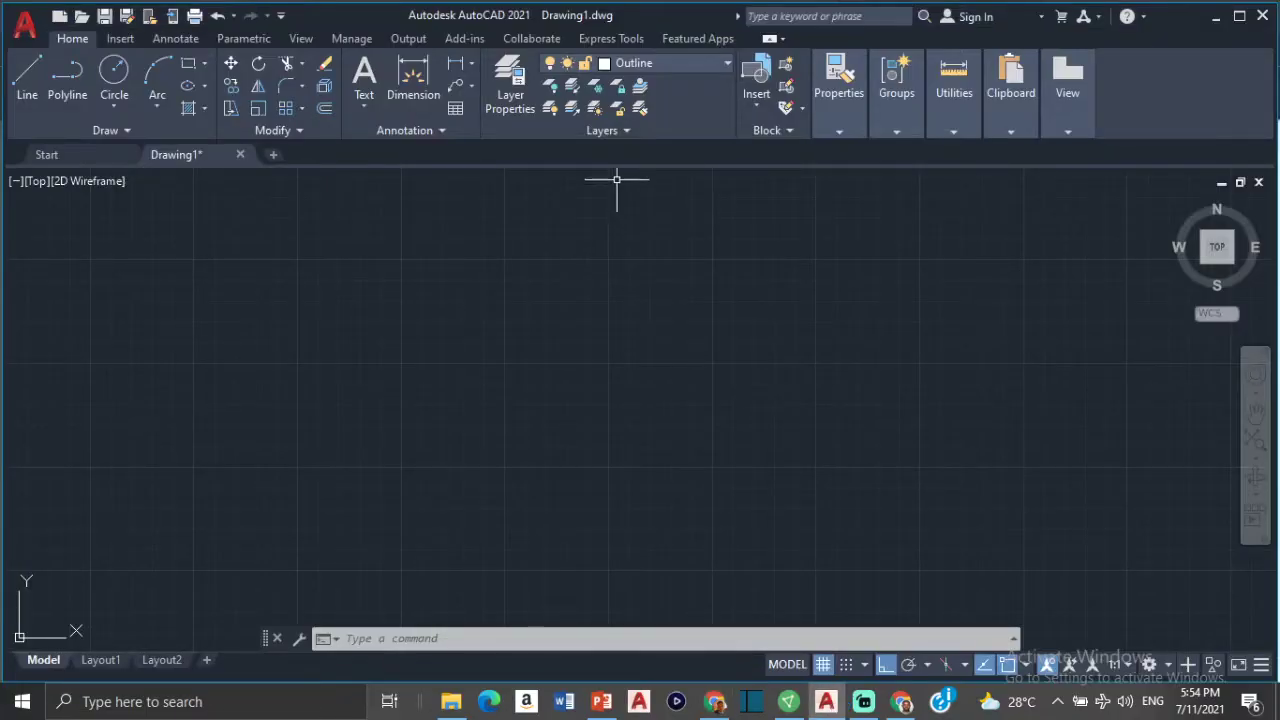
click(665, 63)
click(663, 88)
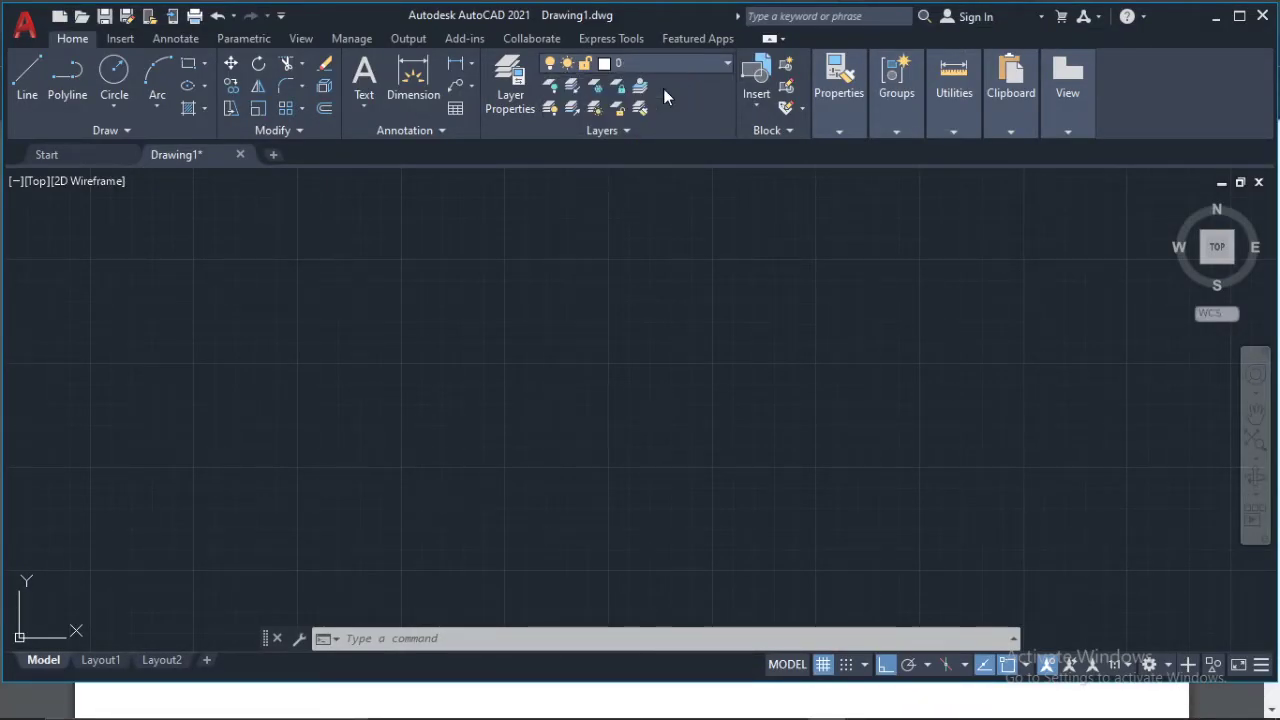
- Browse the linetype list and the Linetype Manager's loadable linetypes without loading any
click(839, 131)
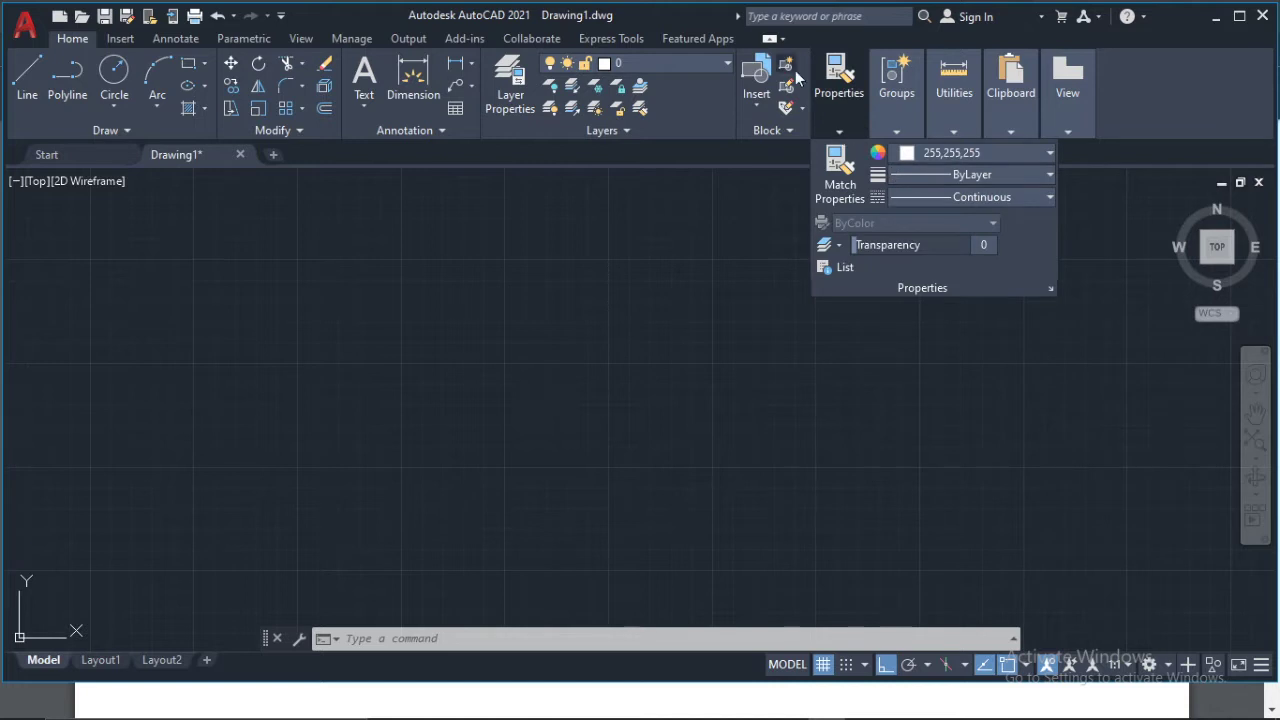
click(839, 80)
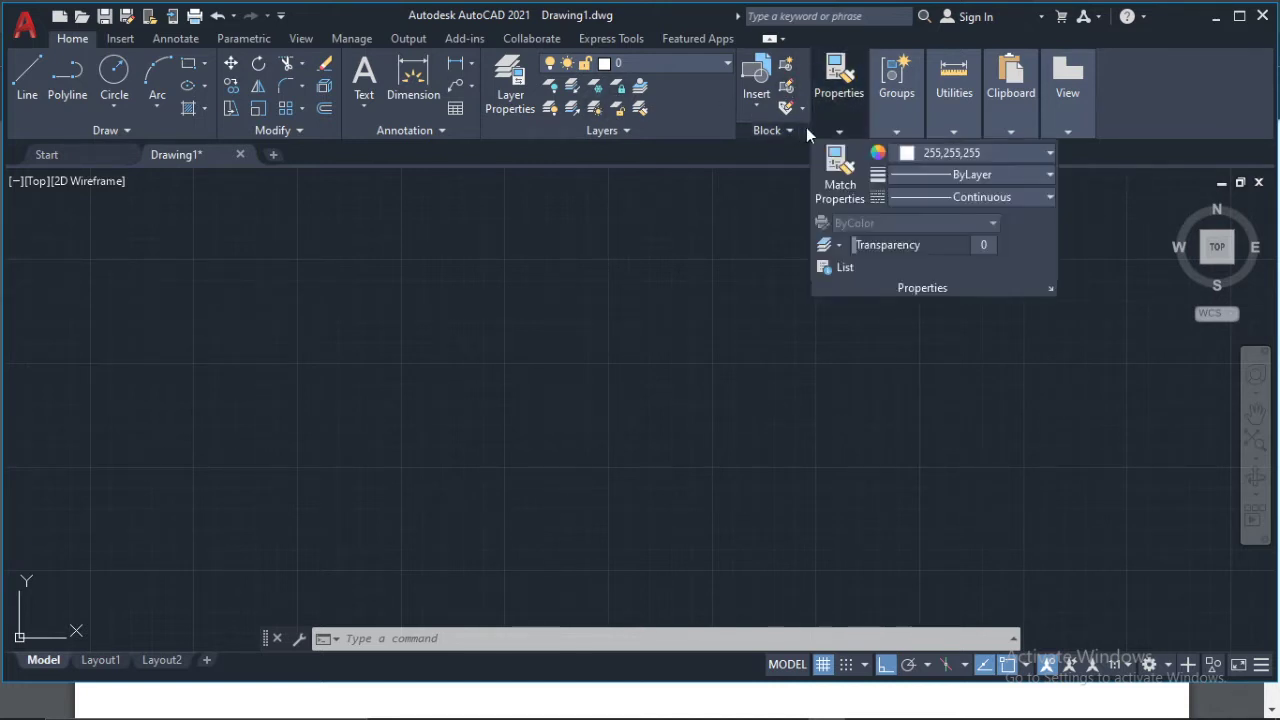
click(950, 195)
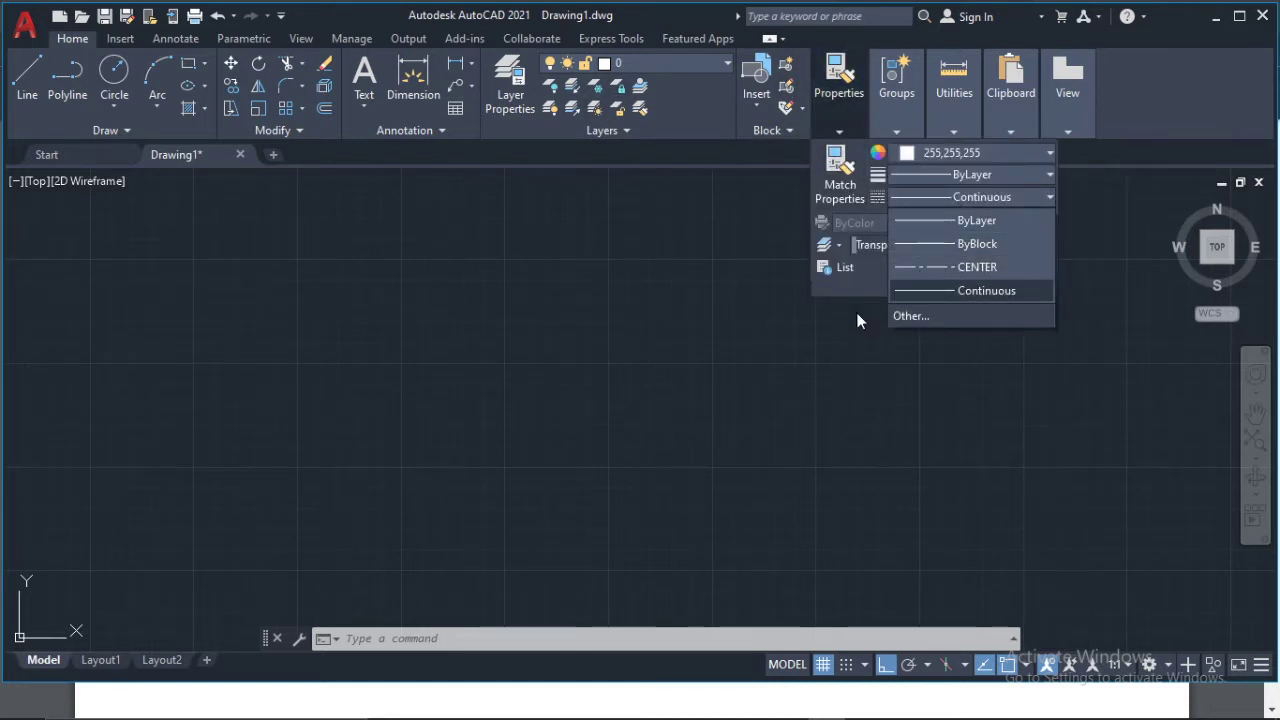
mouse_move(831, 90)
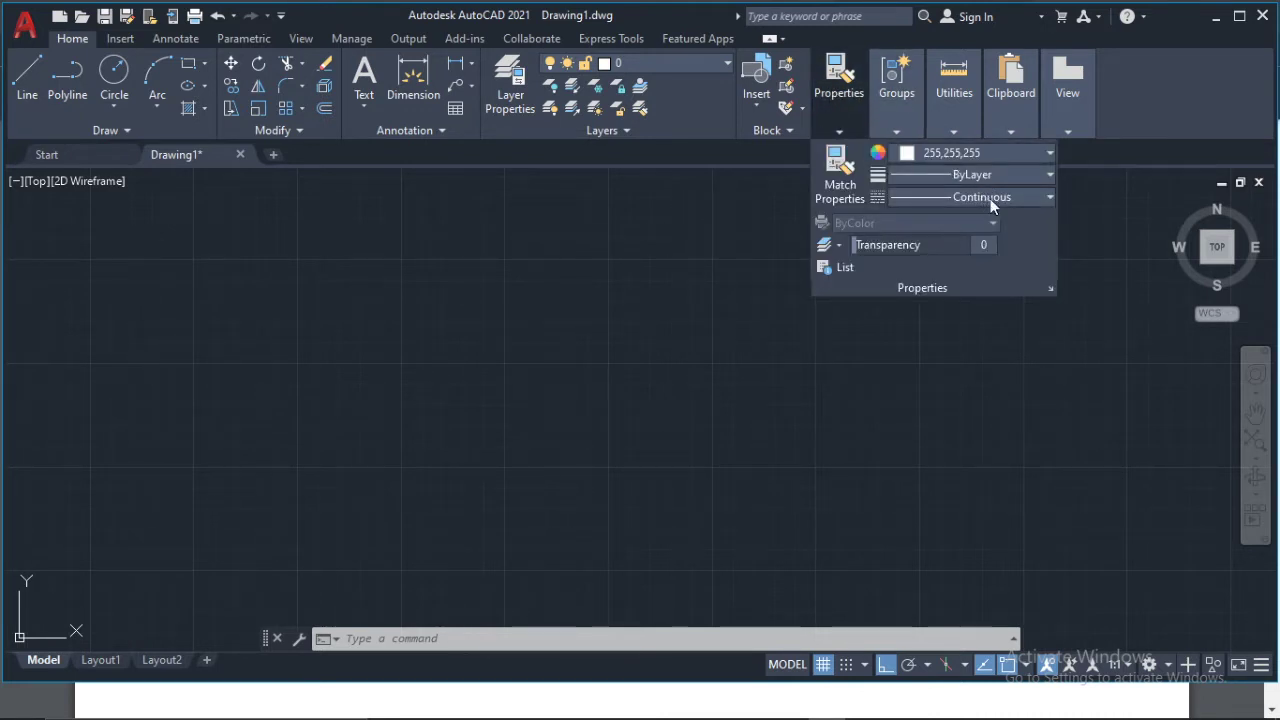
click(1036, 200)
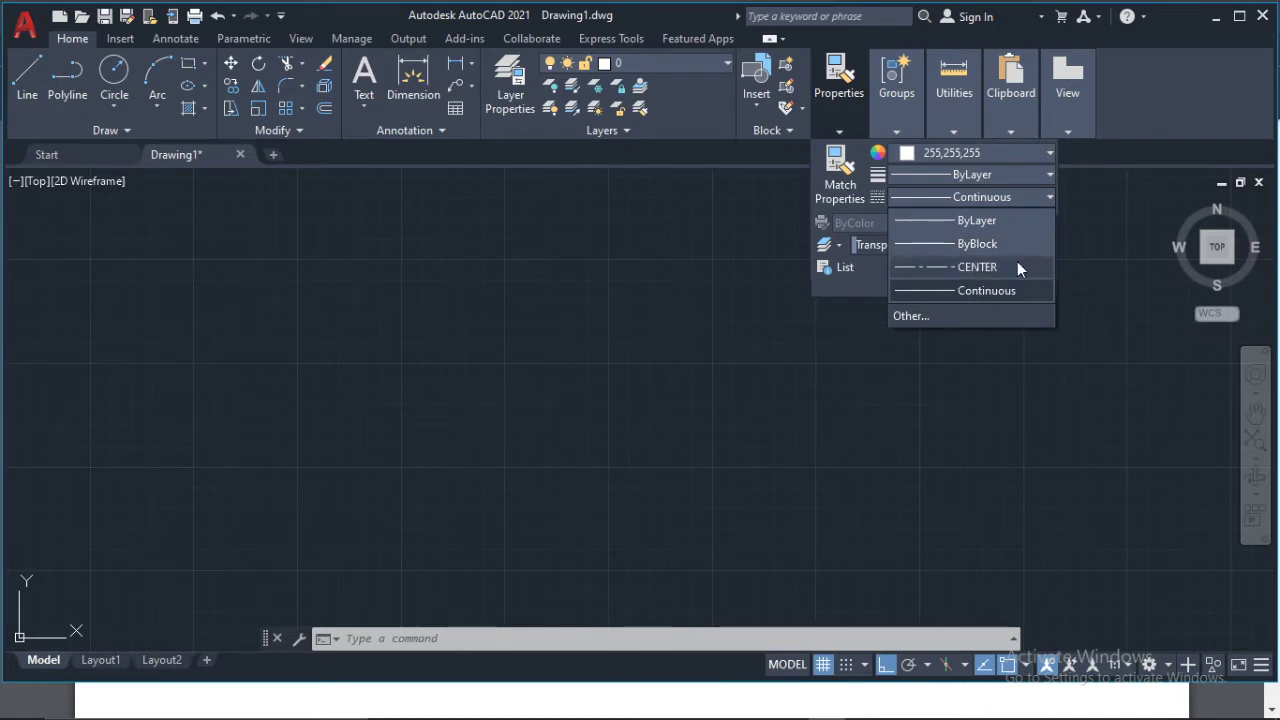
click(925, 320)
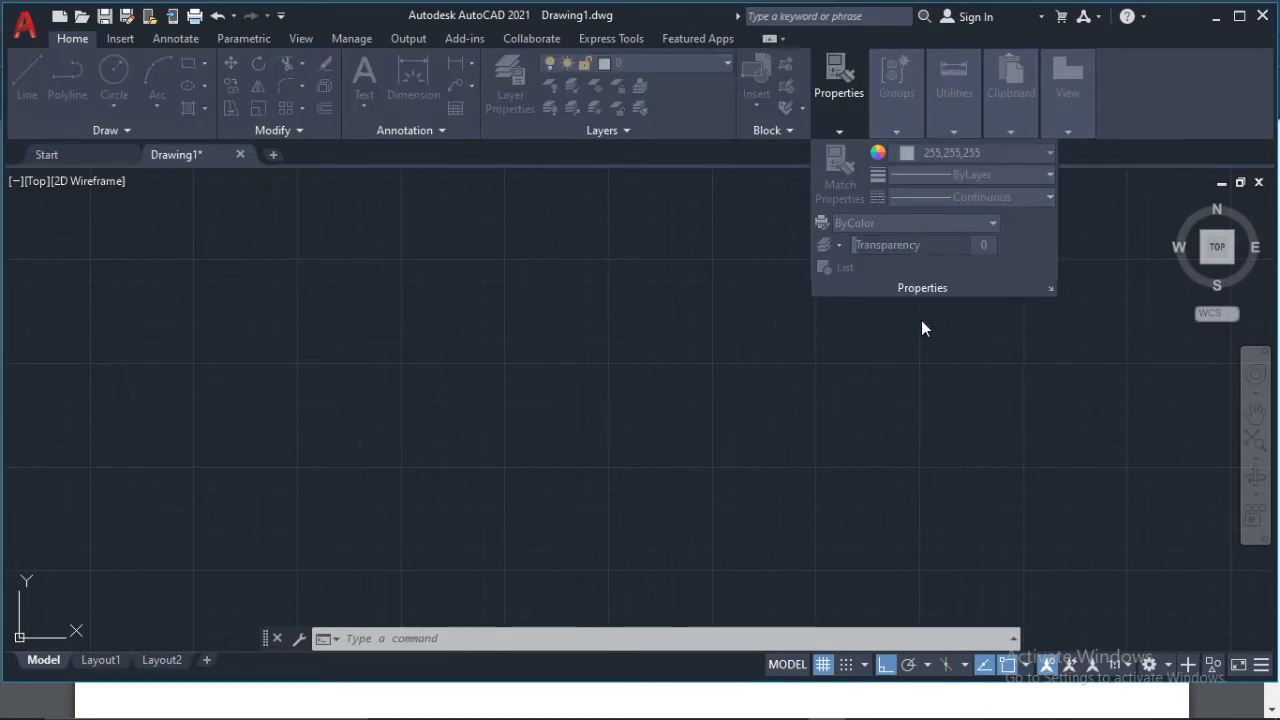
click(797, 195)
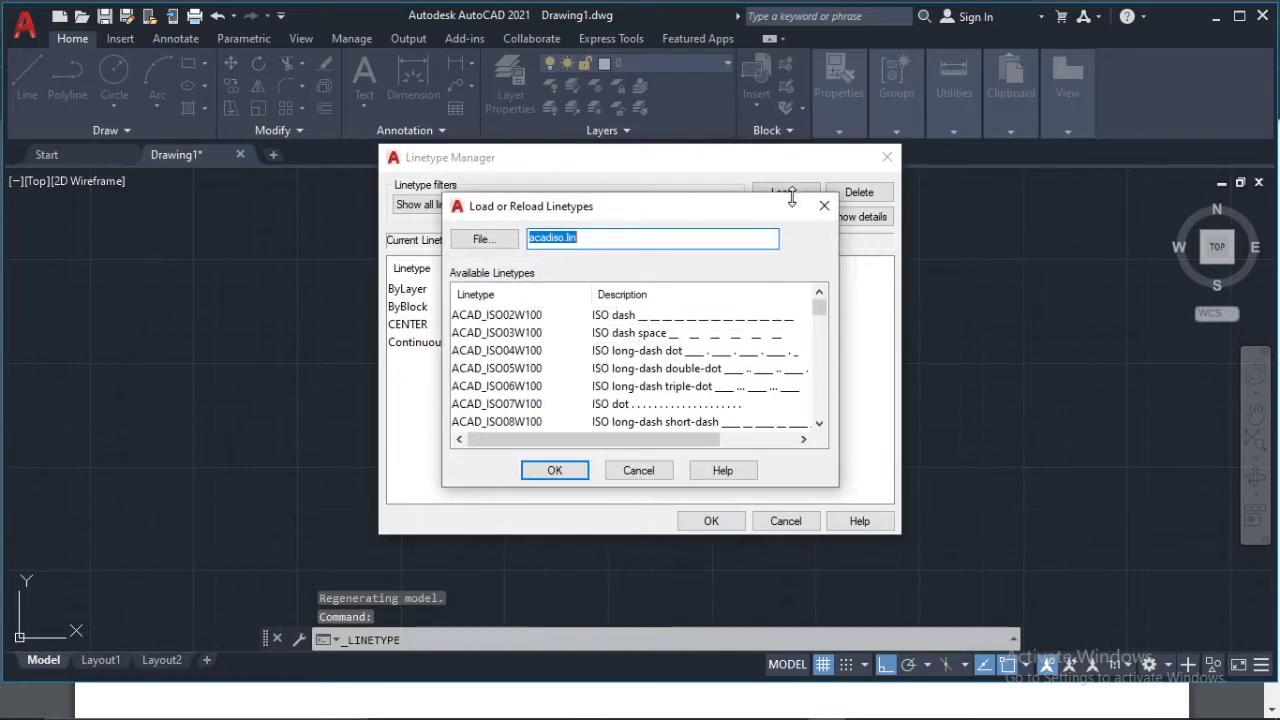
scroll(655, 365, down, 6)
scroll(648, 365, up, 1)
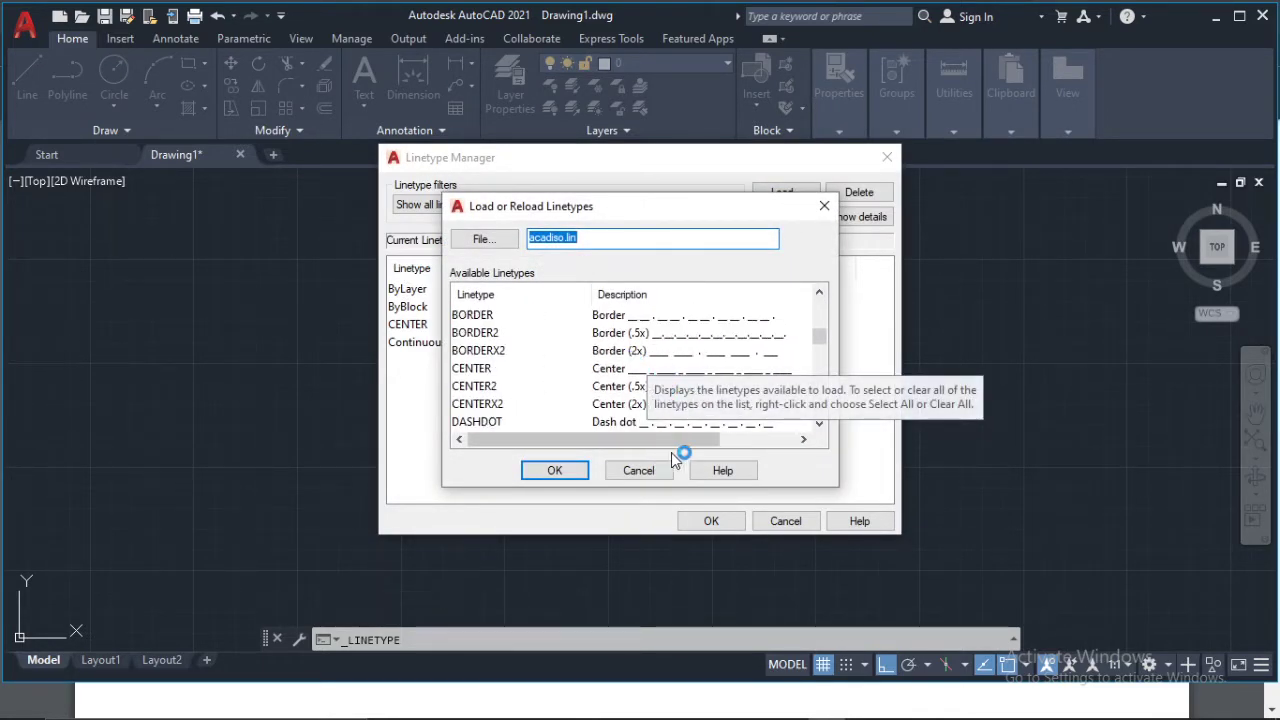
click(824, 205)
- Make CENTER the current linetype in the Linetype Manager and confirm it
click(668, 342)
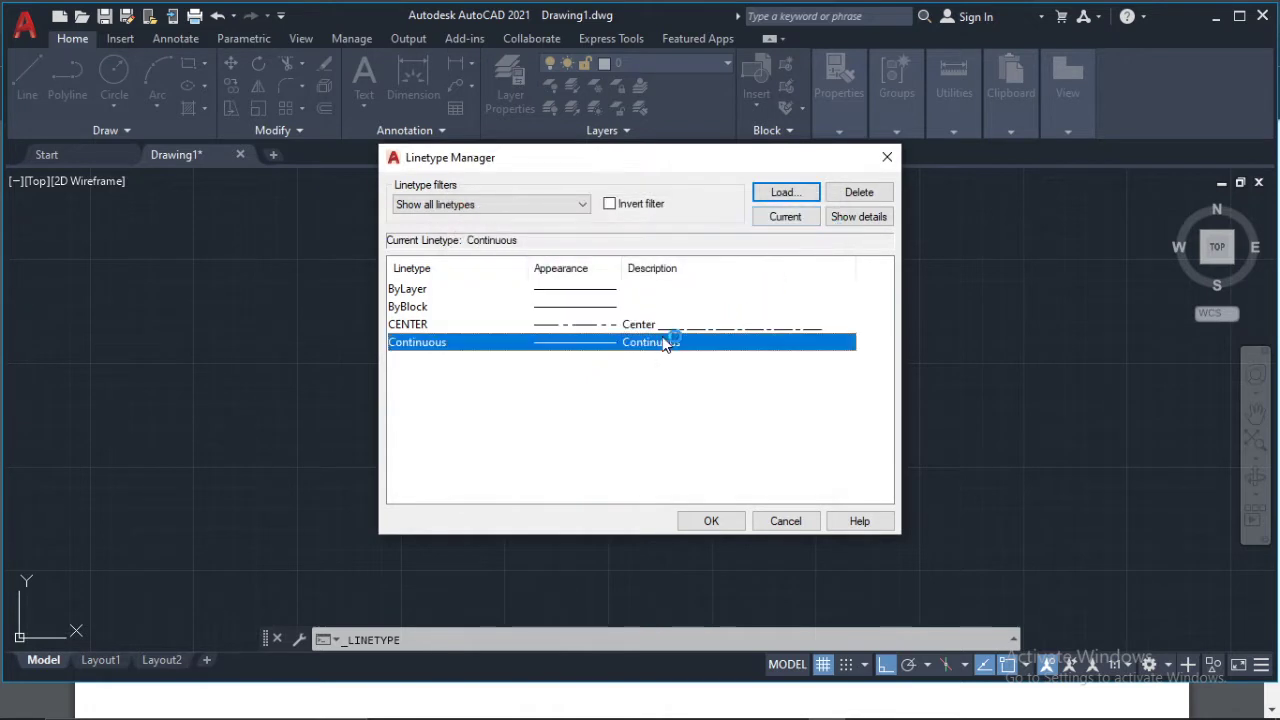
click(730, 340)
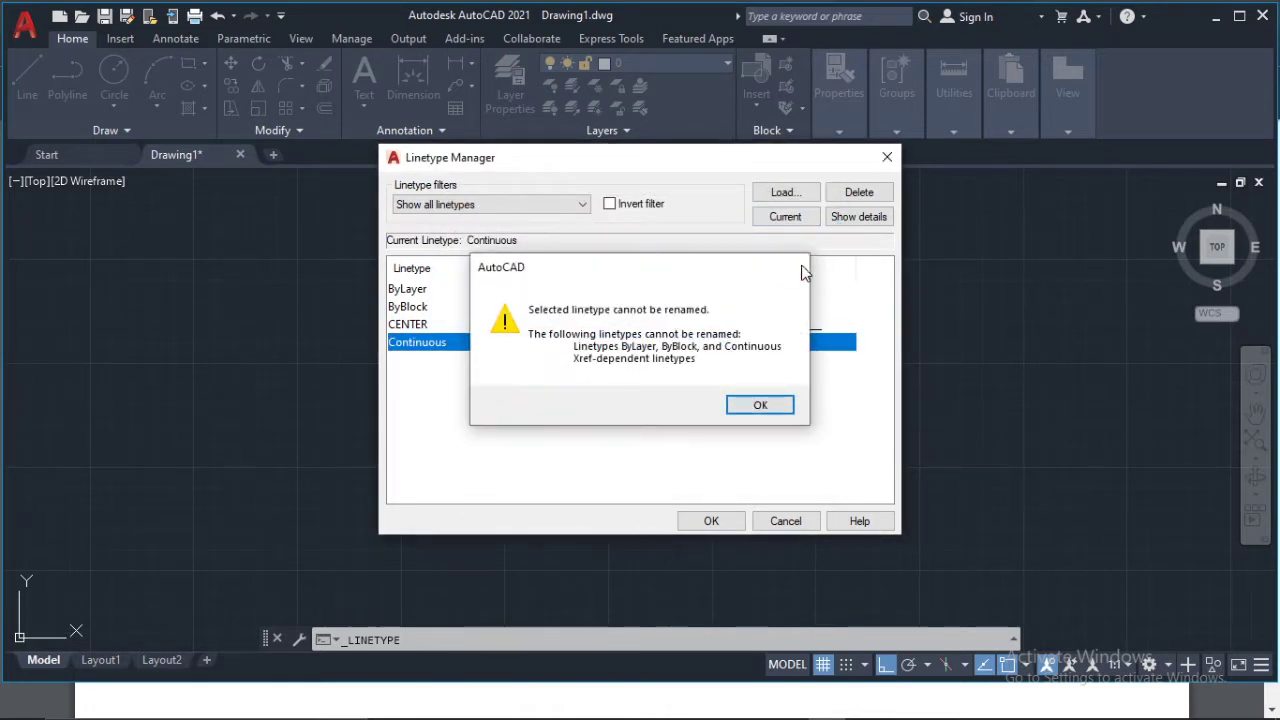
click(795, 267)
double_click(772, 325)
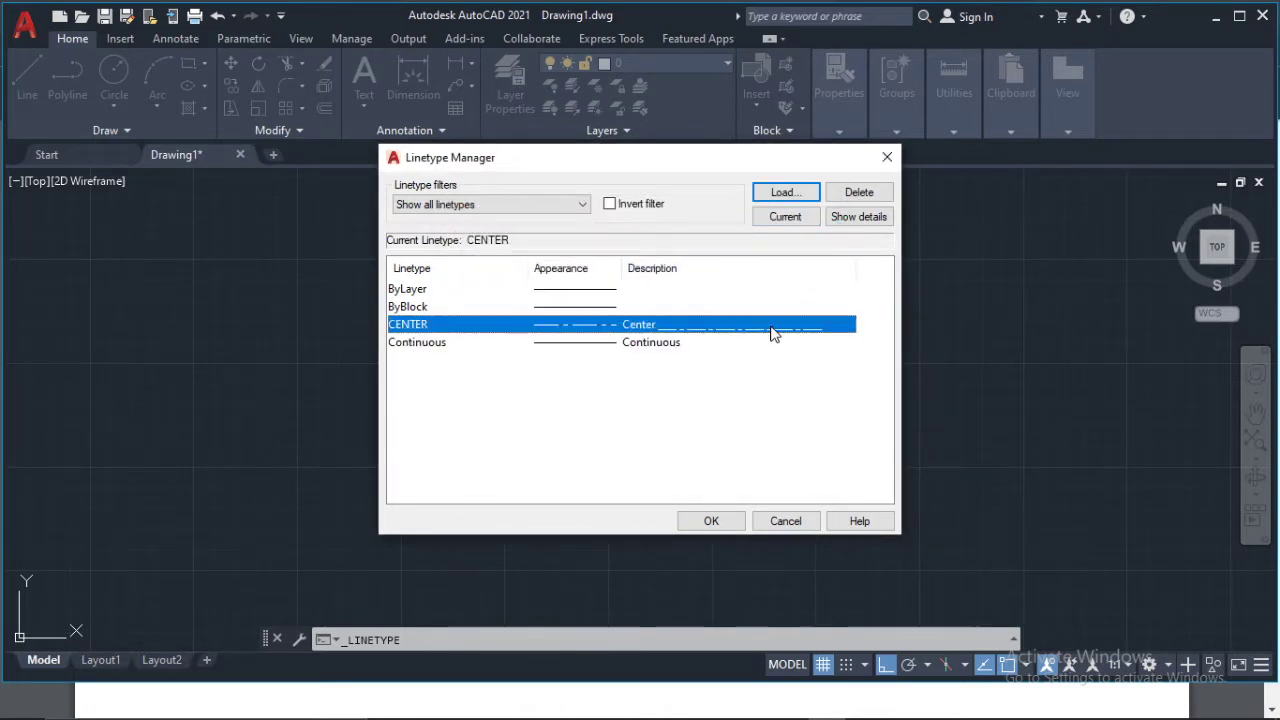
click(722, 522)
click(725, 478)
click(836, 131)
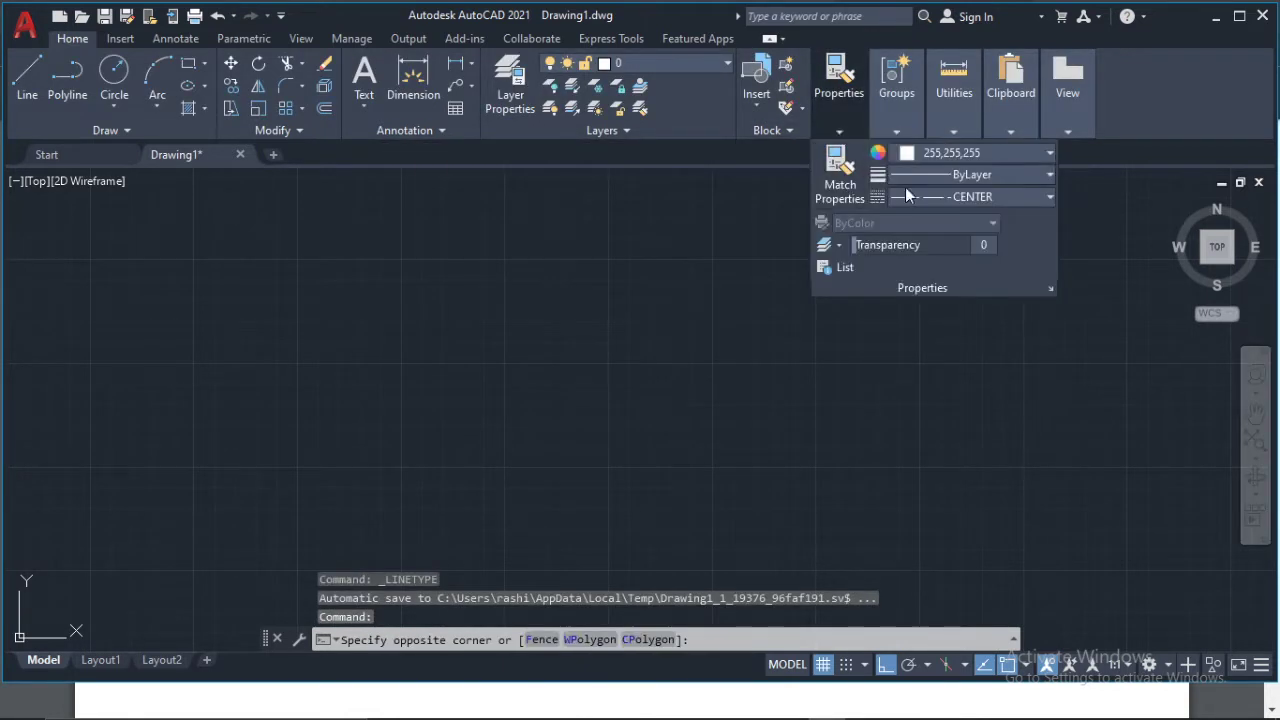
click(446, 294)
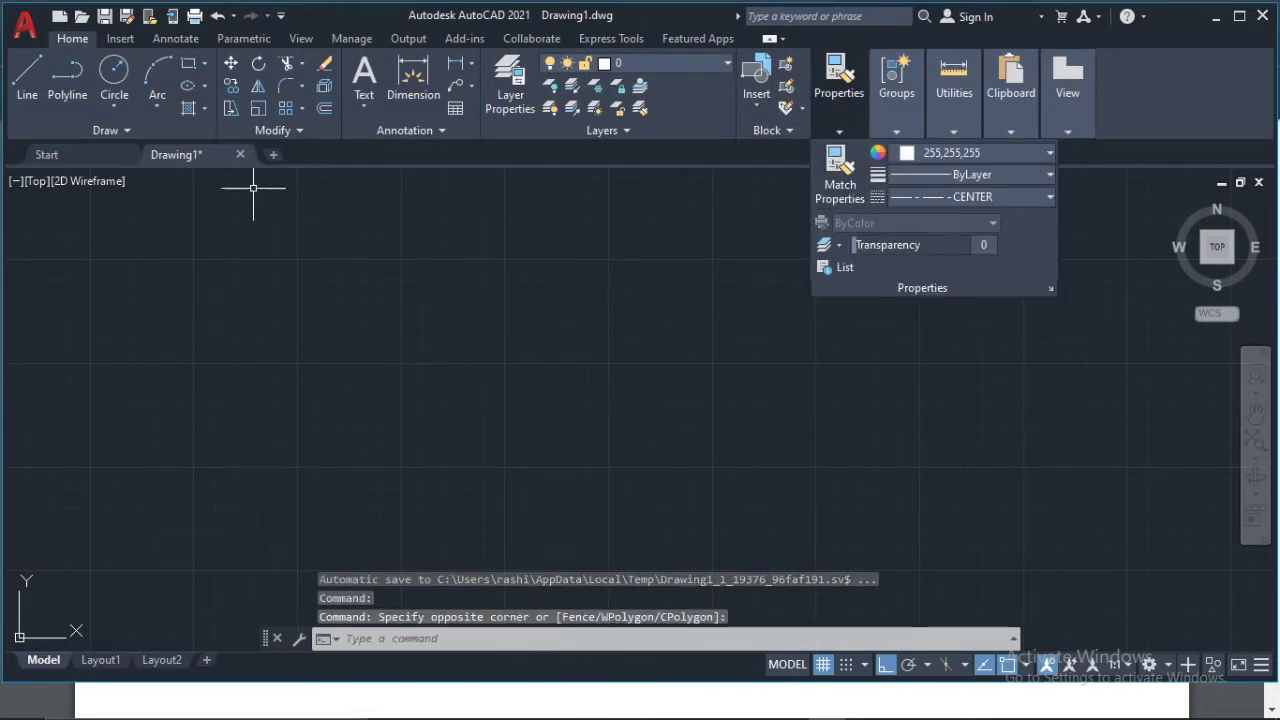
click(27, 75)
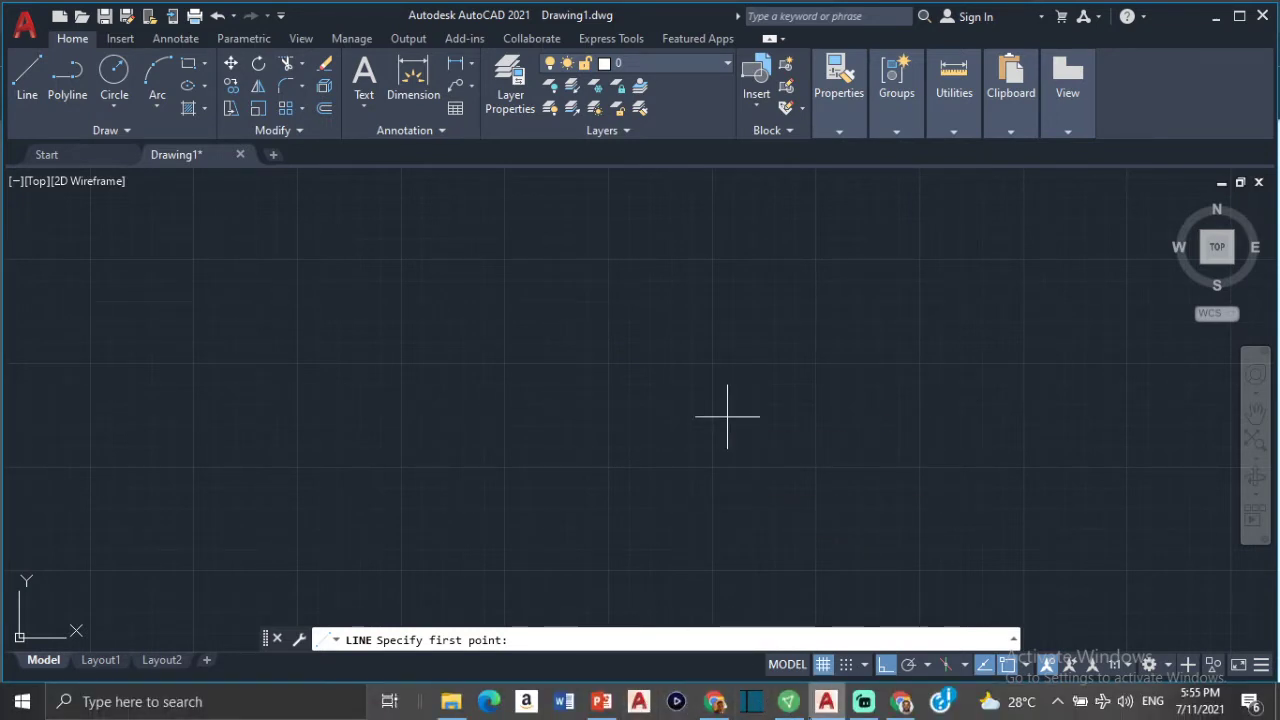
mouse_move(714, 701)
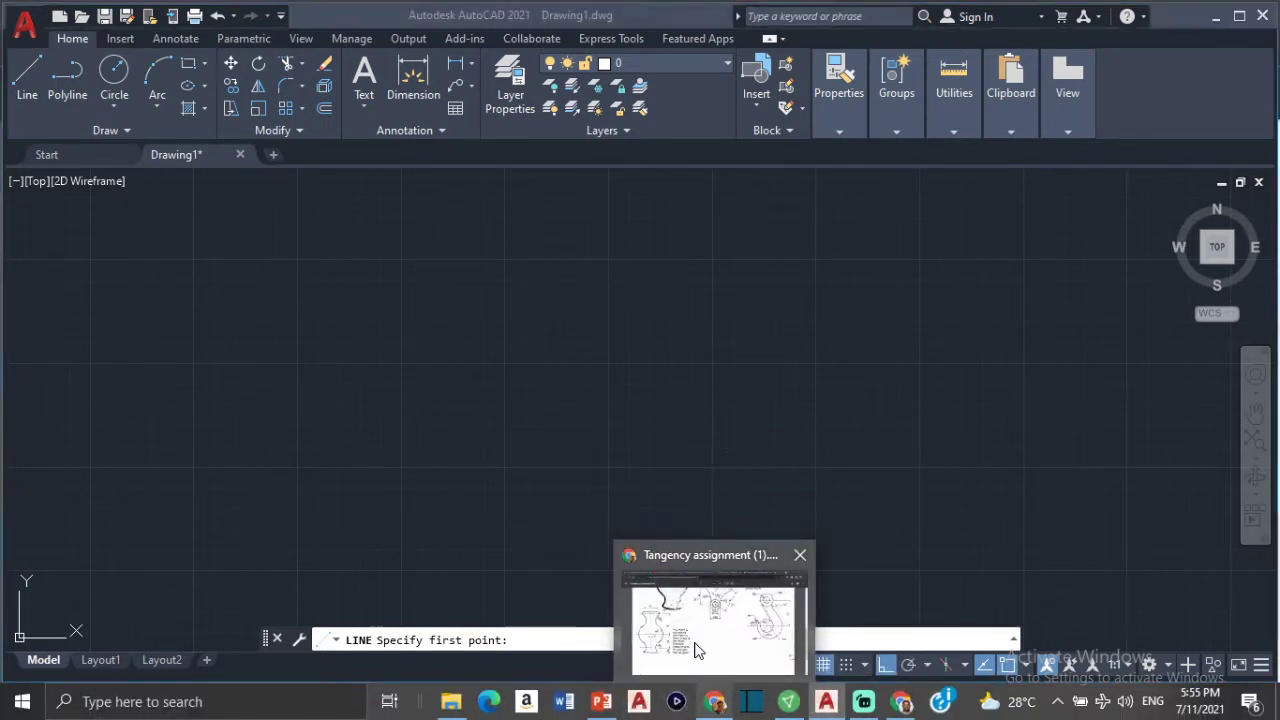
click(694, 651)
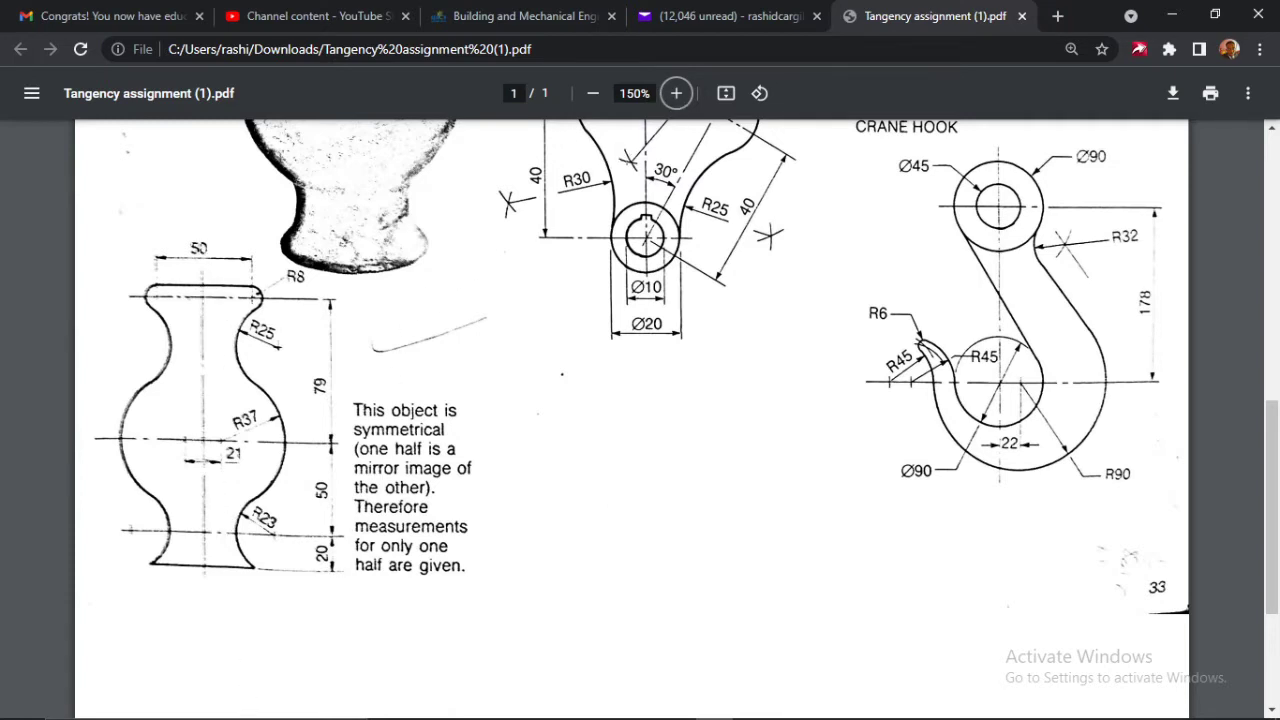
mouse_move(600, 712)
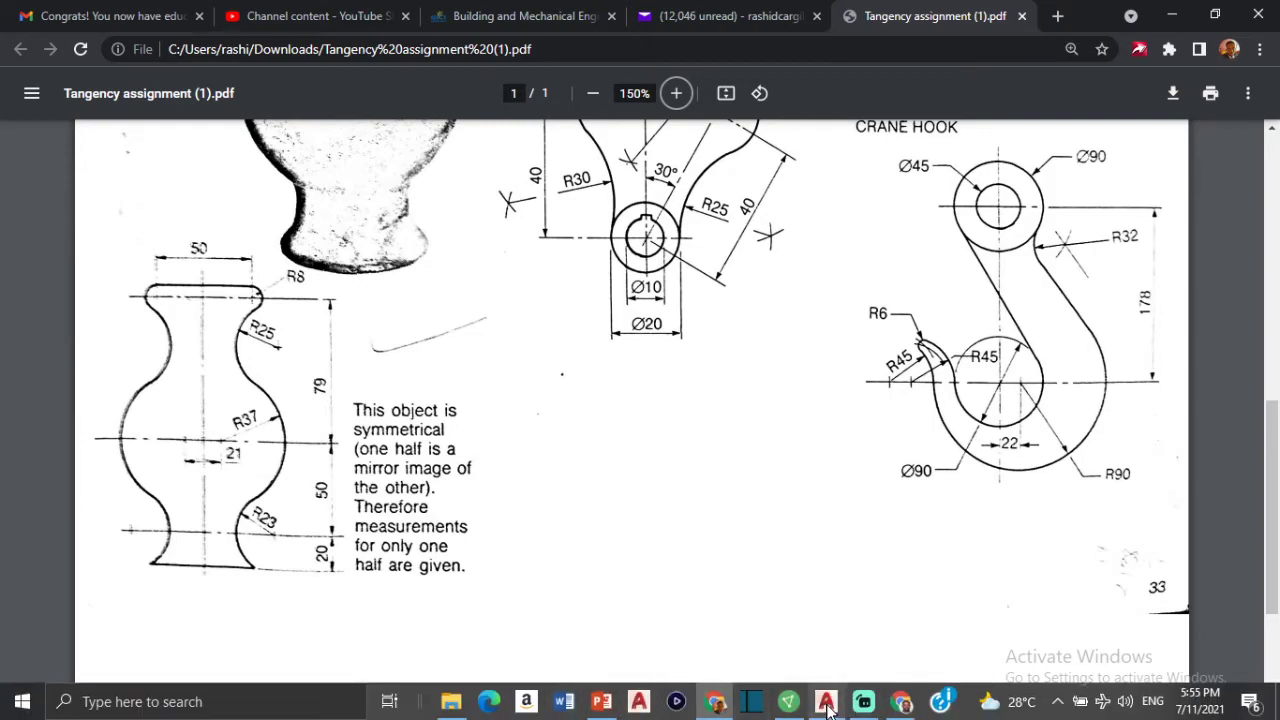
click(826, 701)
click(28, 78)
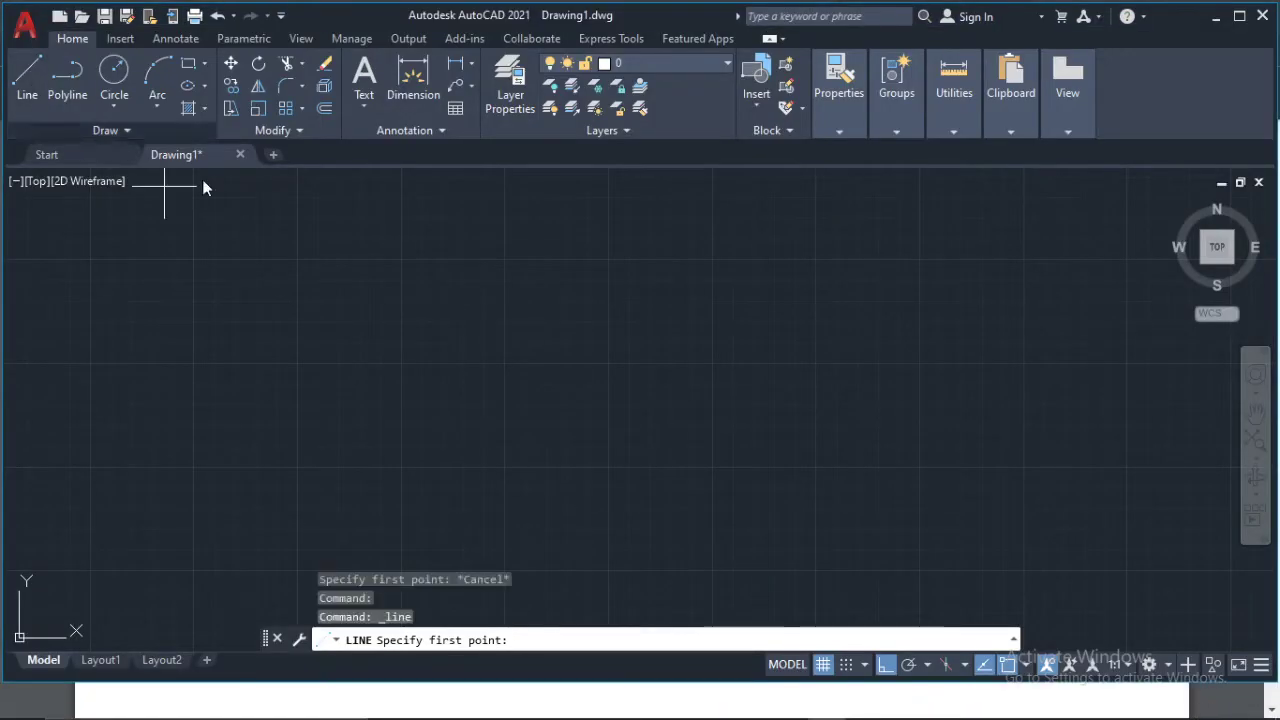
- Draw a vertical CENTER-linetype line from top to bottom and frame it in the view
click(396, 224)
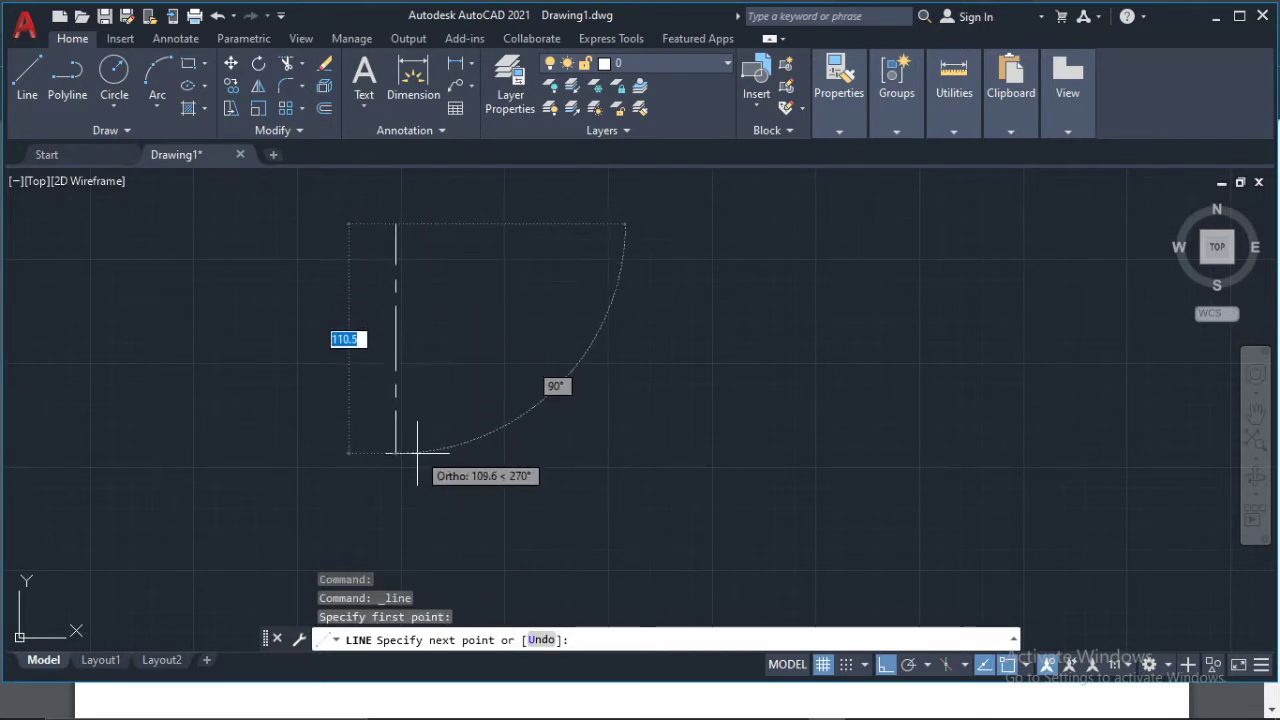
scroll(408, 472, down, 4)
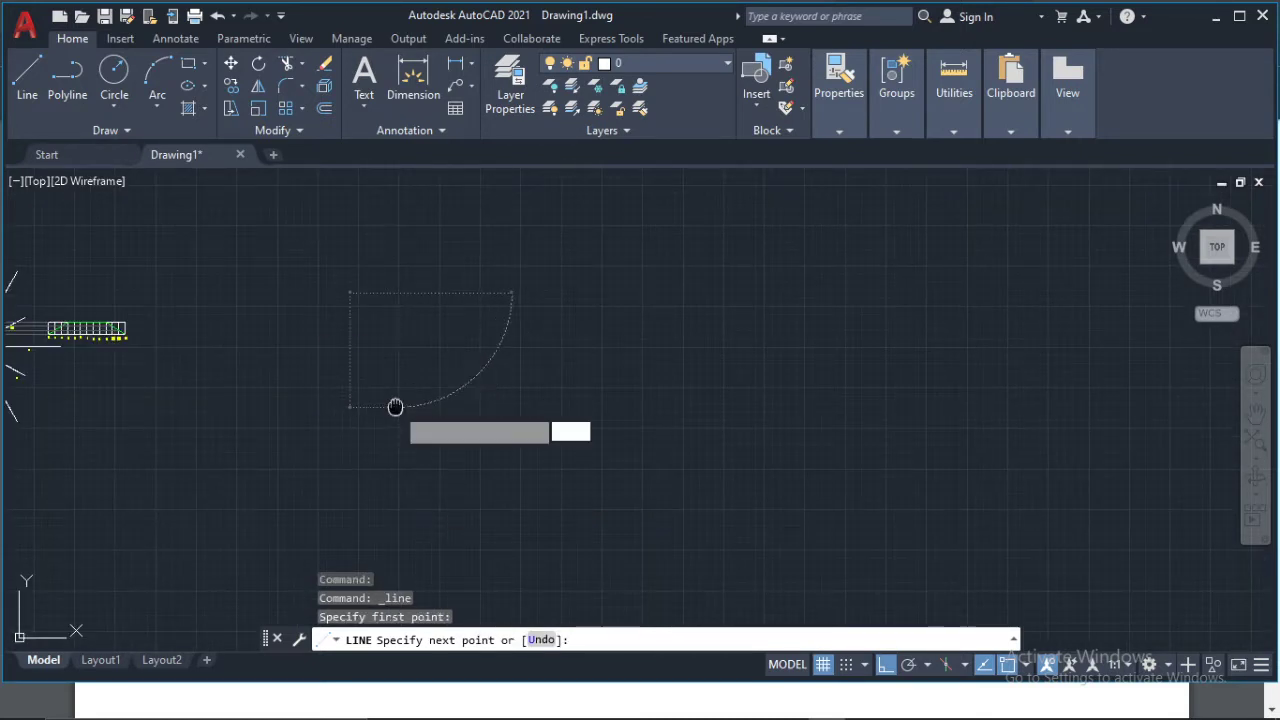
middle_drag(394, 406, 200, 276)
scroll(233, 401, up, 2)
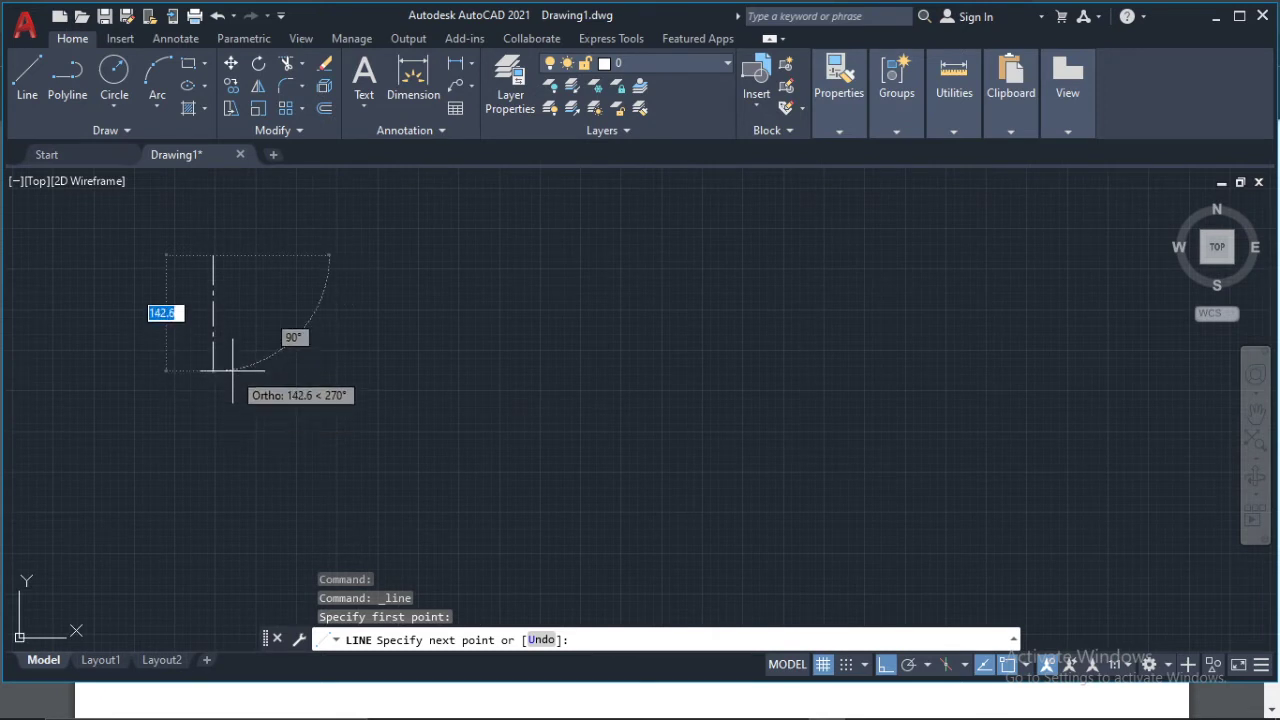
click(219, 398)
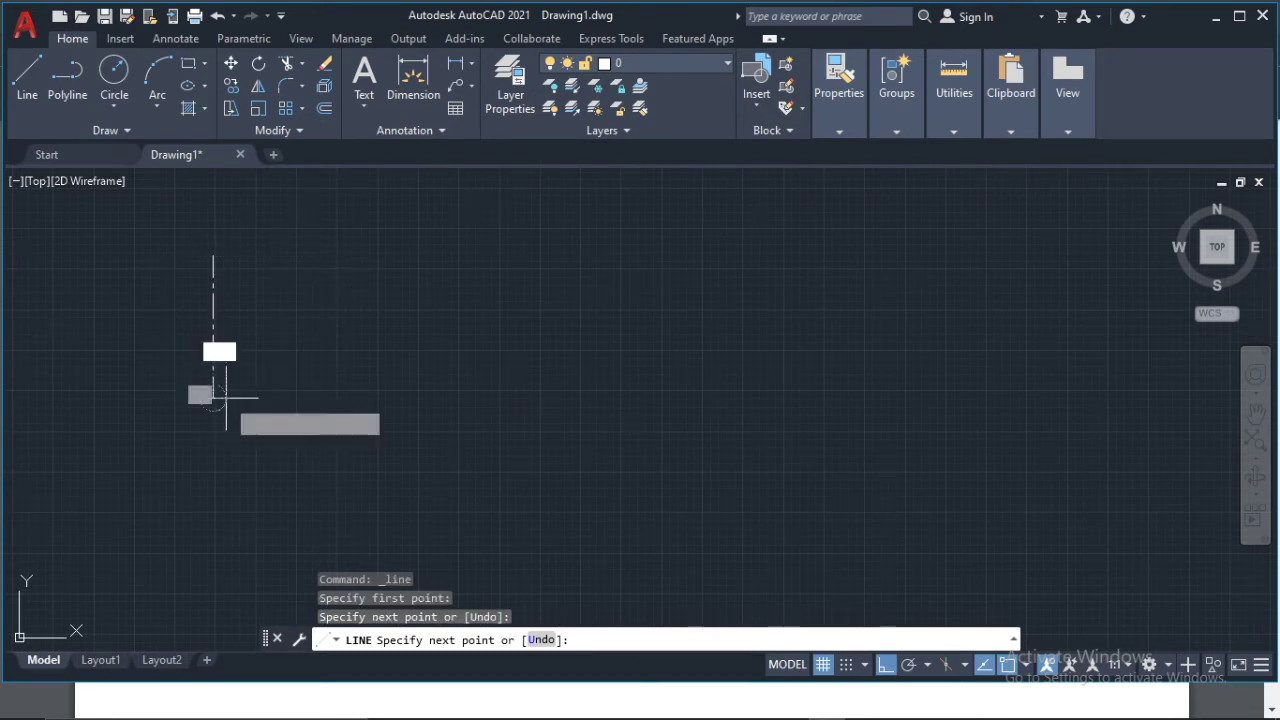
key(Escape)
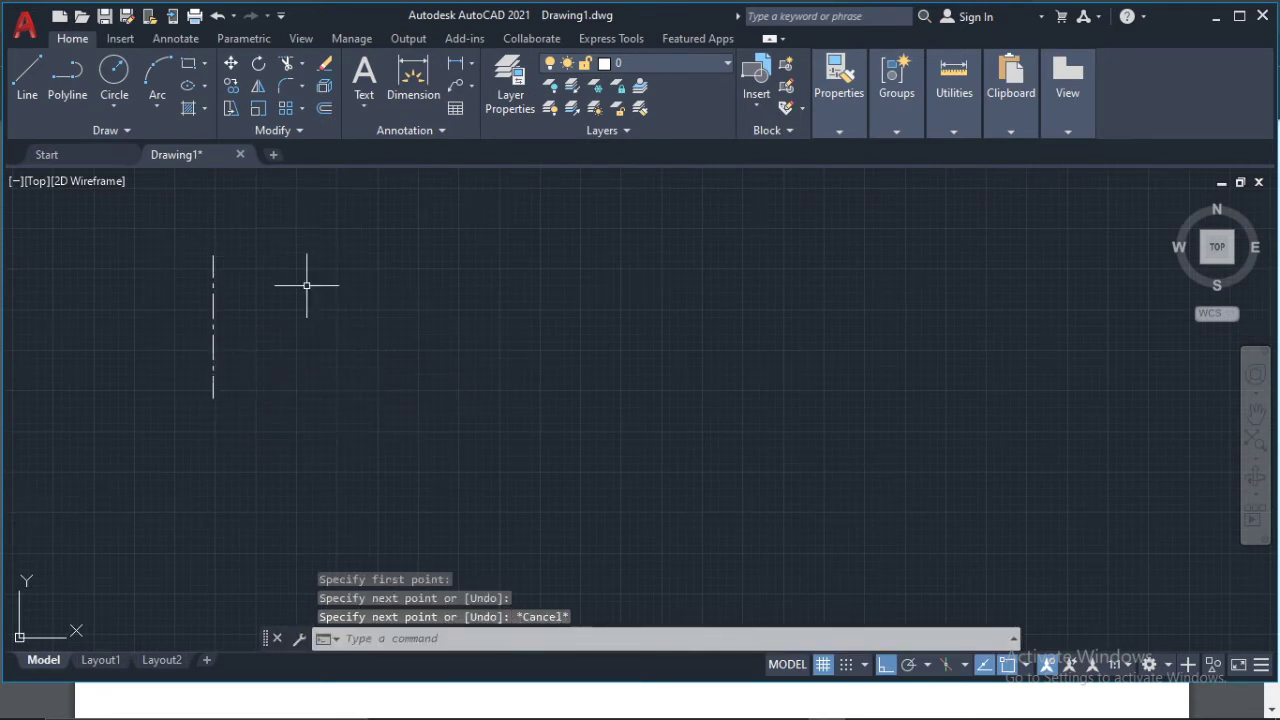
scroll(320, 300, up, 2)
middle_drag(191, 229, 378, 299)
scroll(309, 296, up, 2)
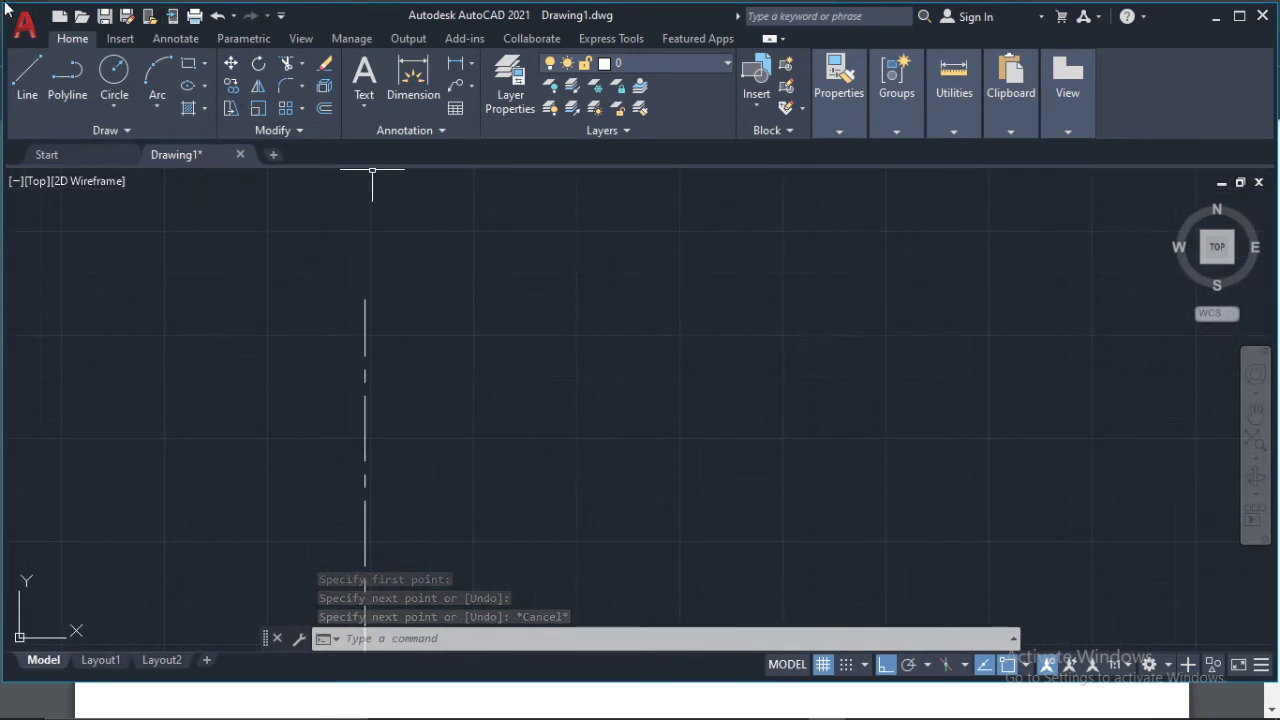
click(28, 72)
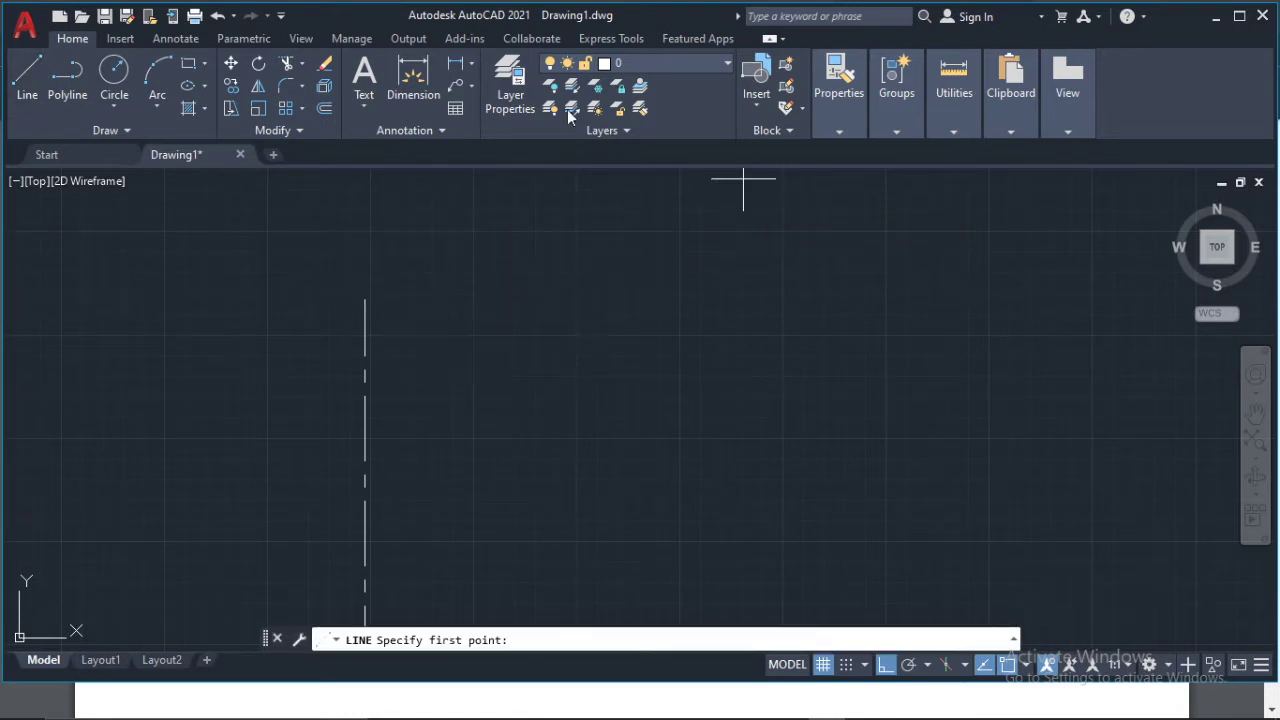
key(Escape)
key(Escape)
key(Escape)
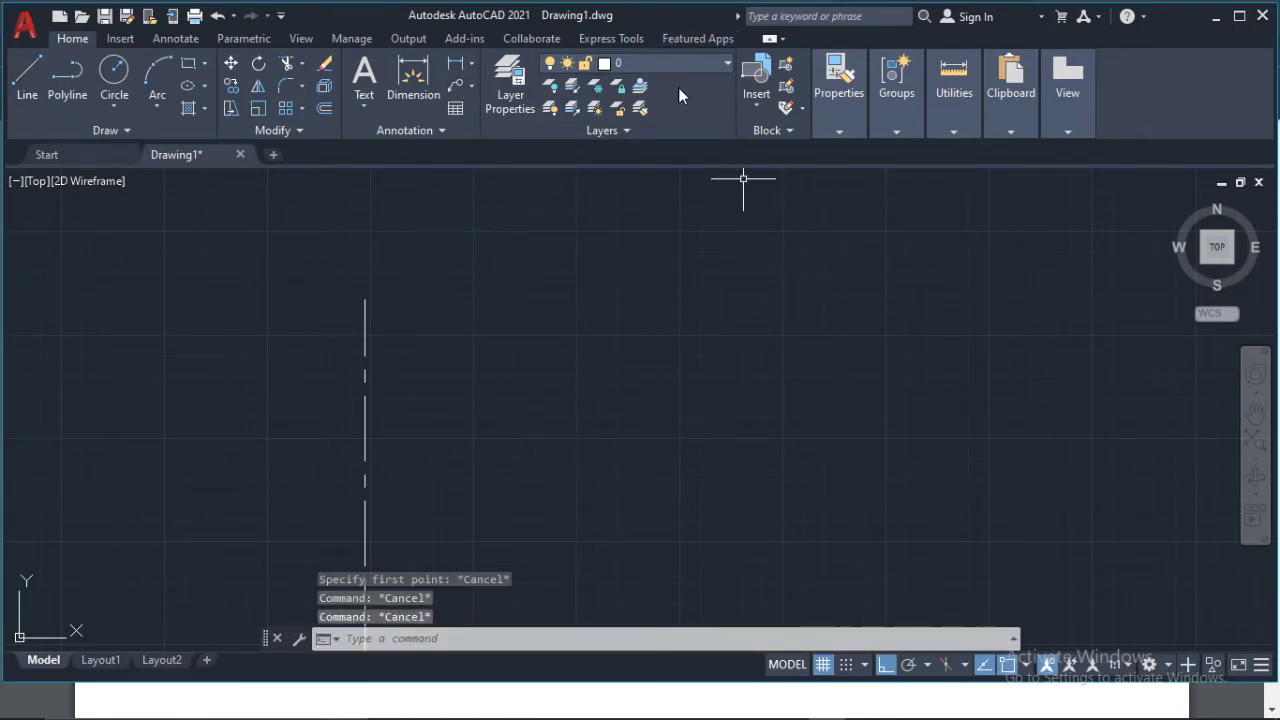
- Make Outline the current layer with Continuous as the current linetype
click(671, 62)
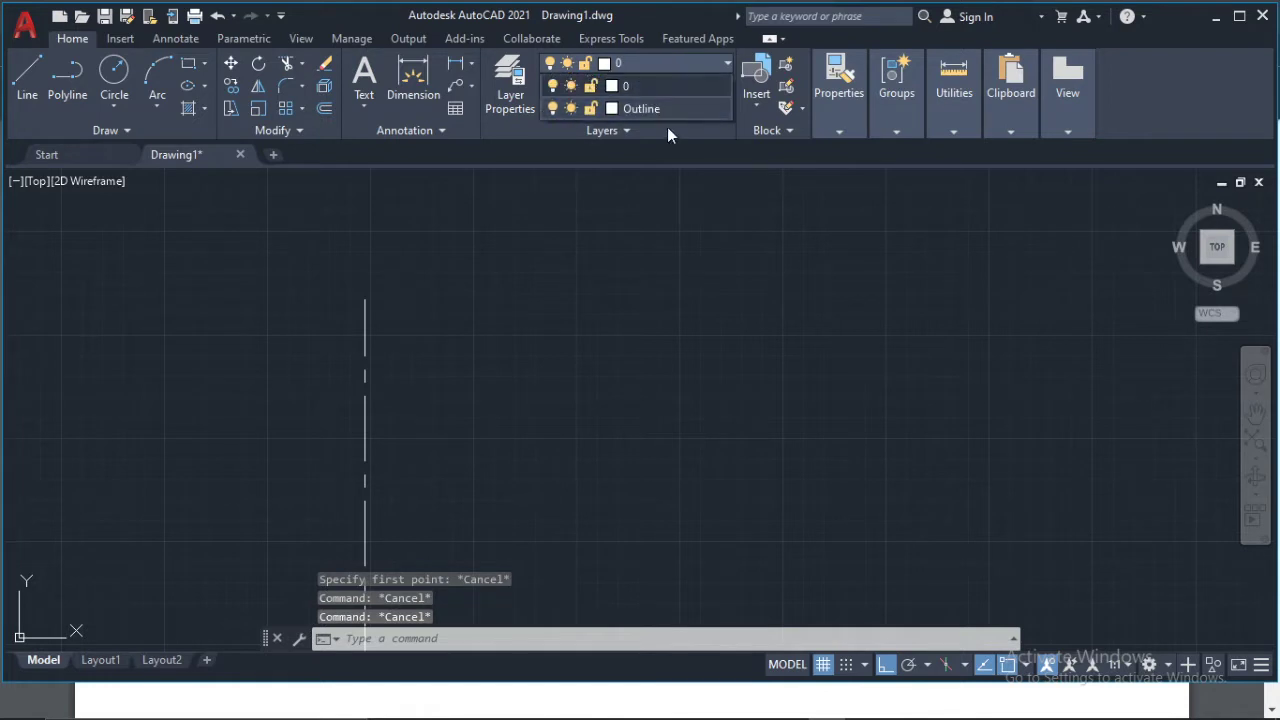
click(669, 108)
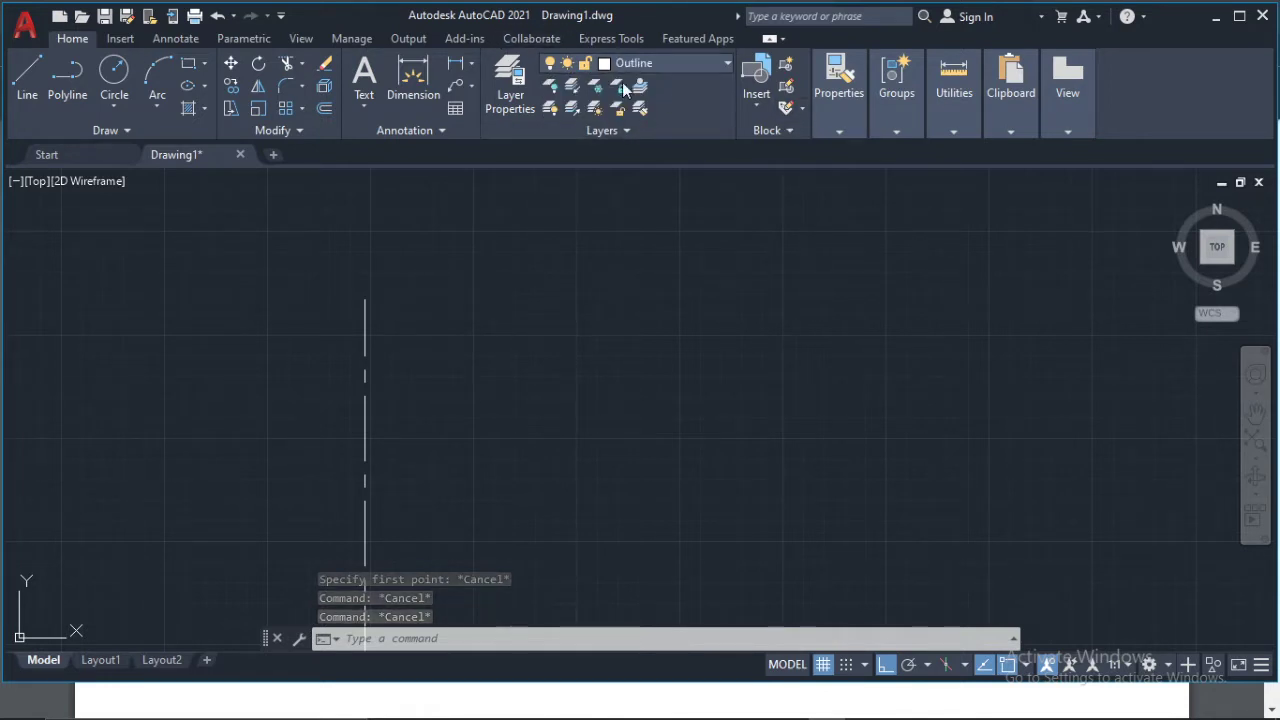
click(846, 117)
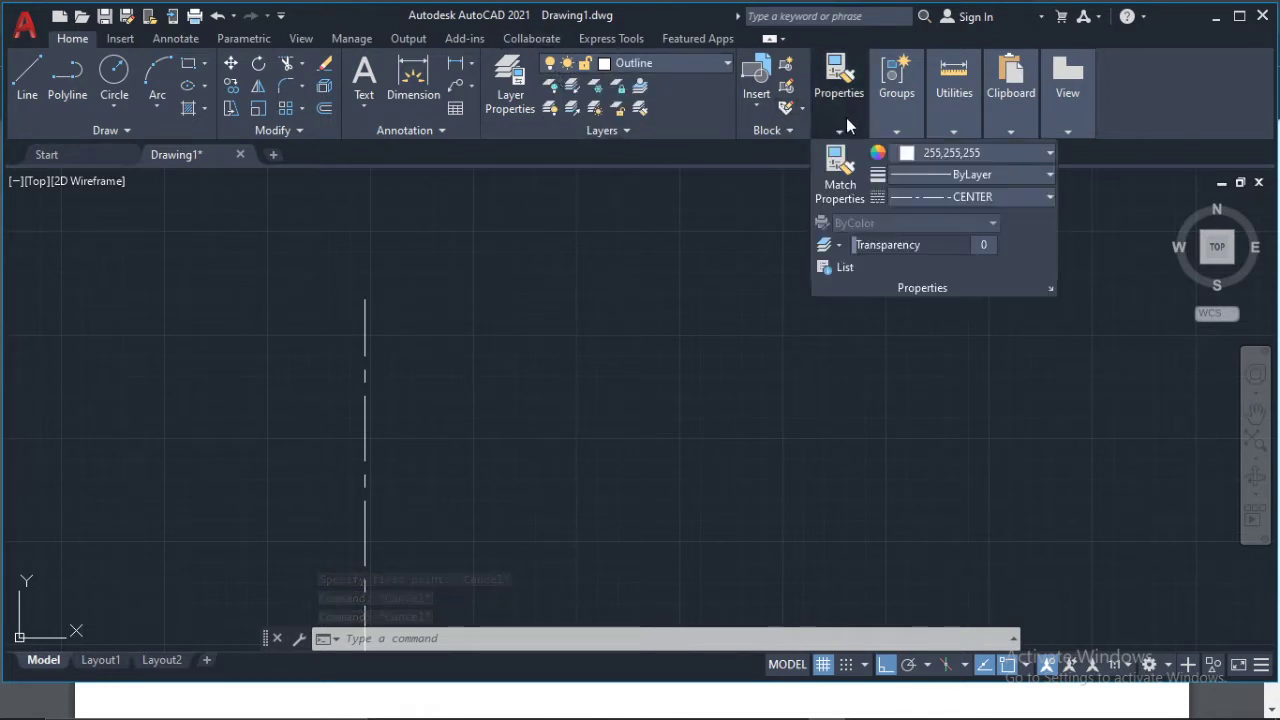
click(983, 198)
click(966, 290)
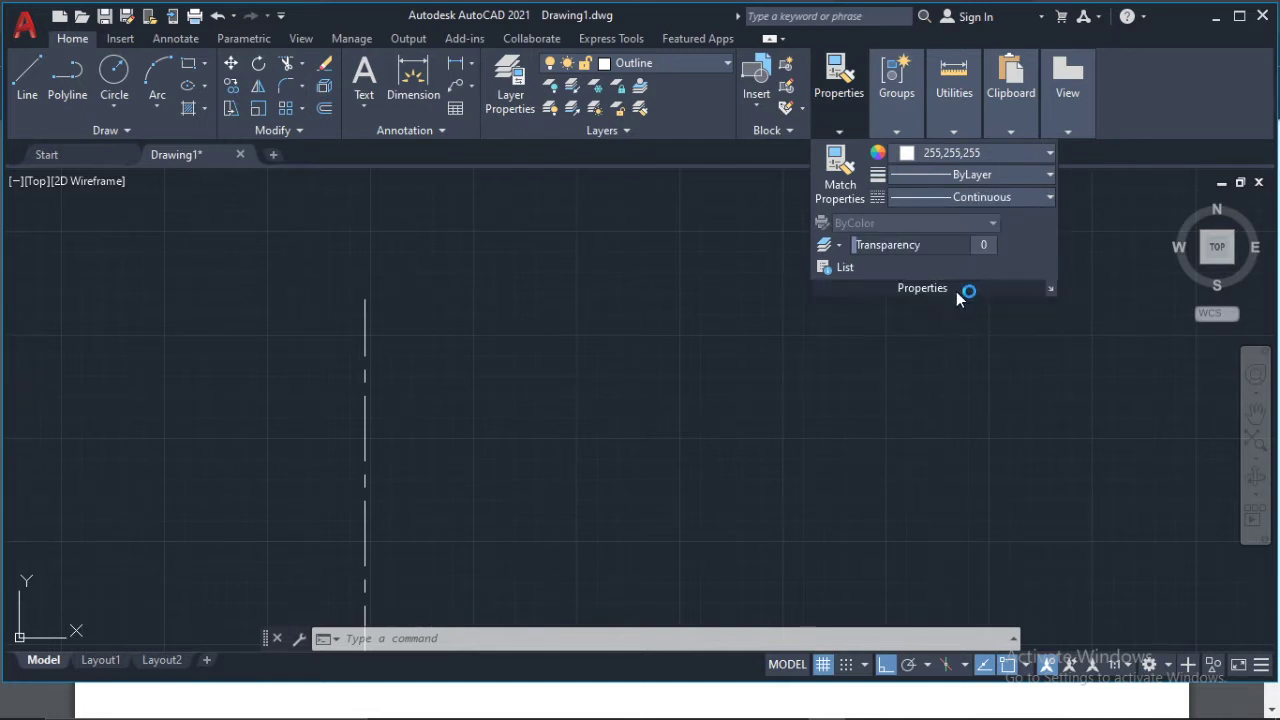
key(Escape)
key(Escape)
key(Escape)
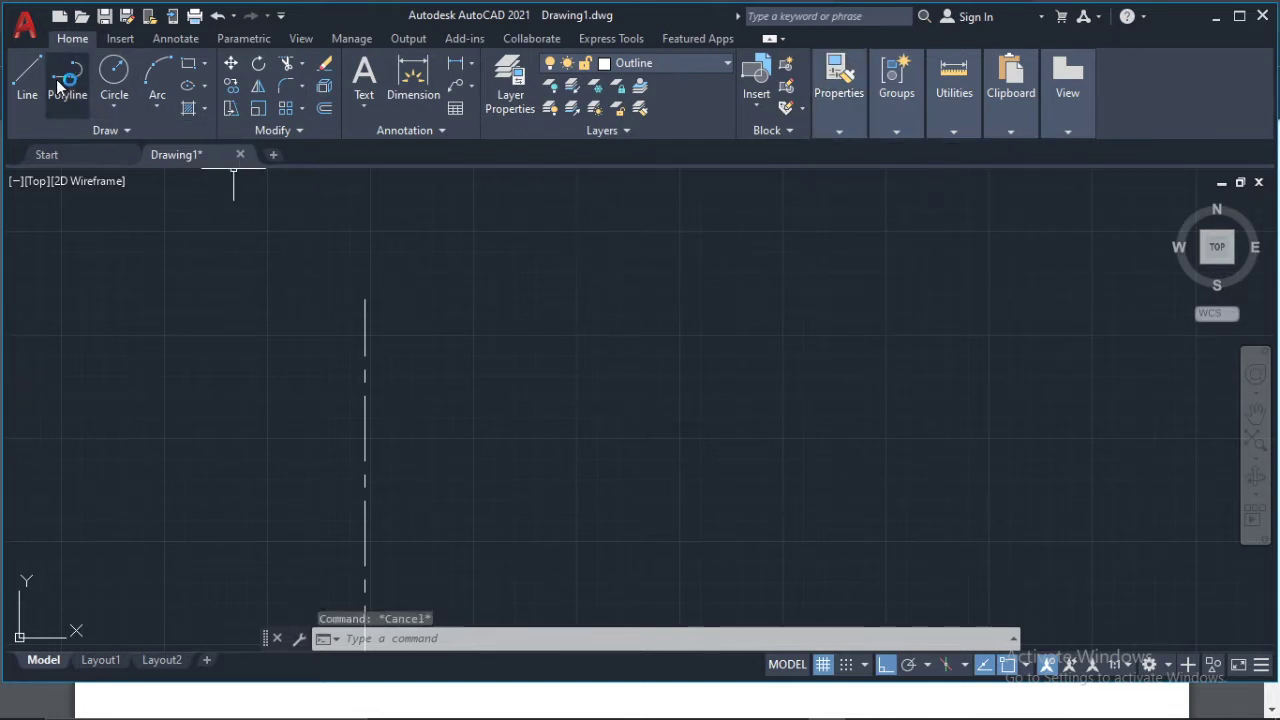
- Draw a 25-unit horizontal line starting from the top of the centre line
click(27, 76)
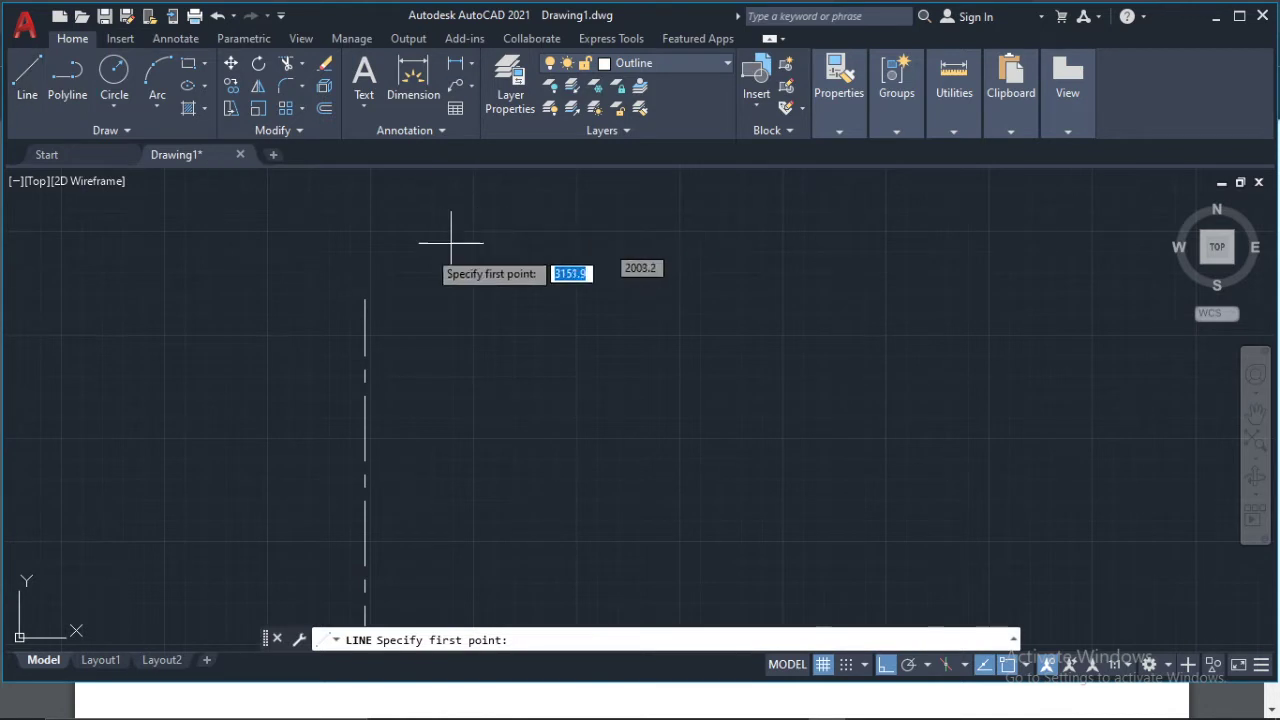
click(365, 315)
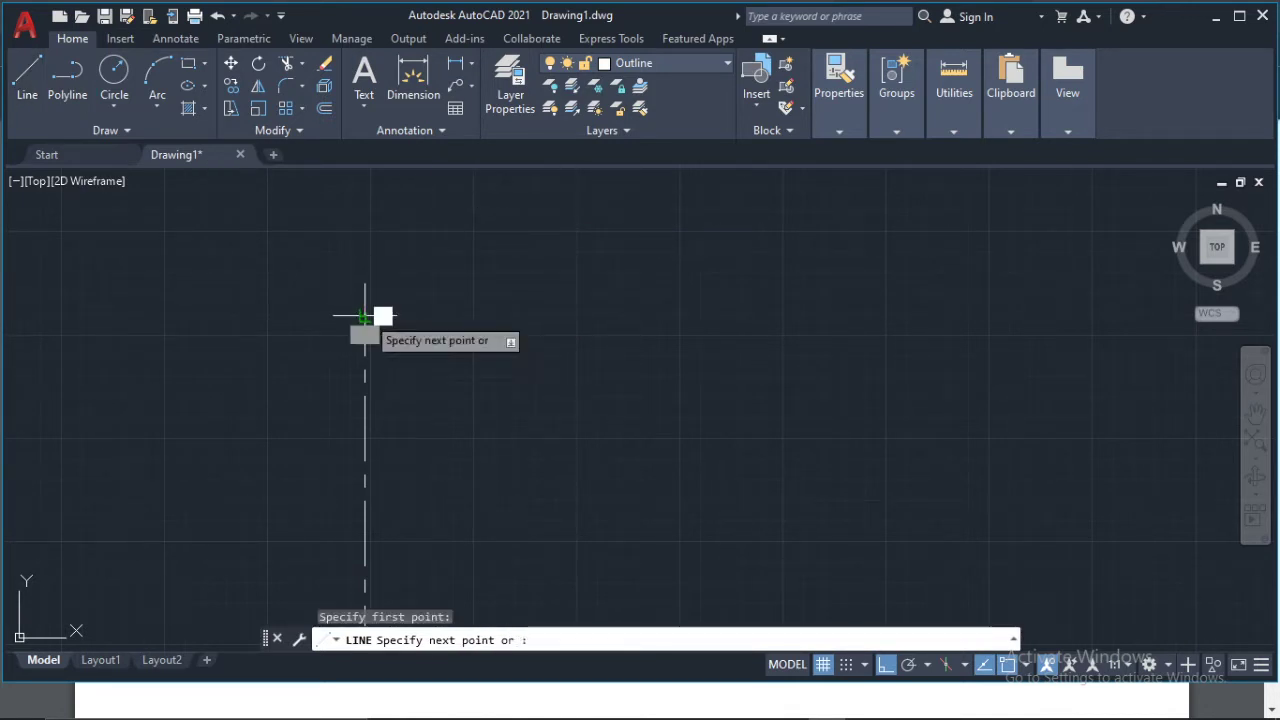
key(Escape)
key(Escape)
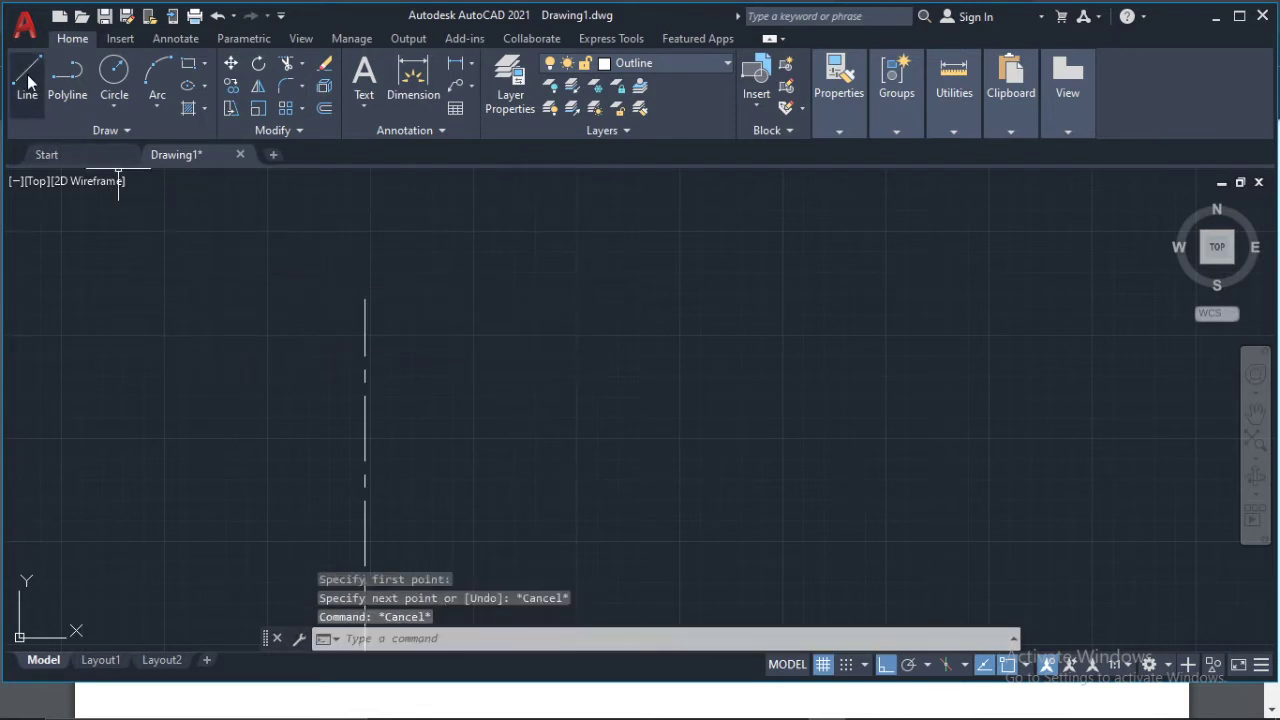
key(Return)
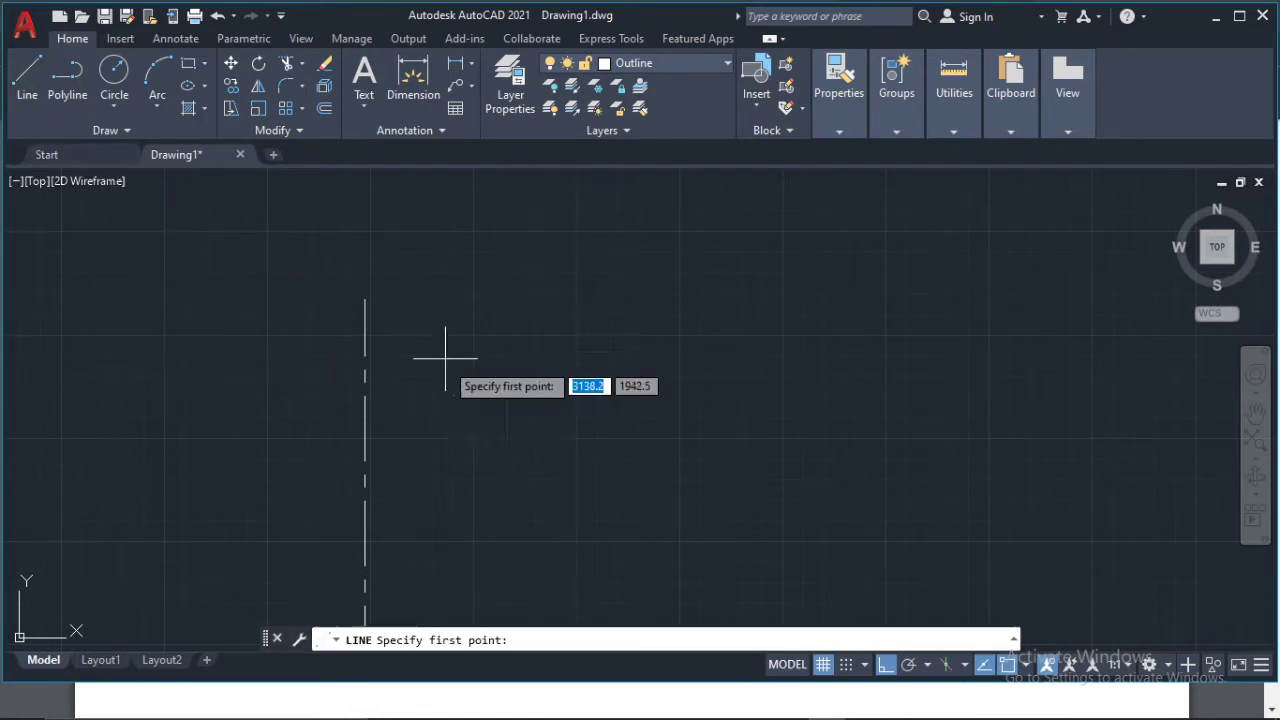
click(364, 338)
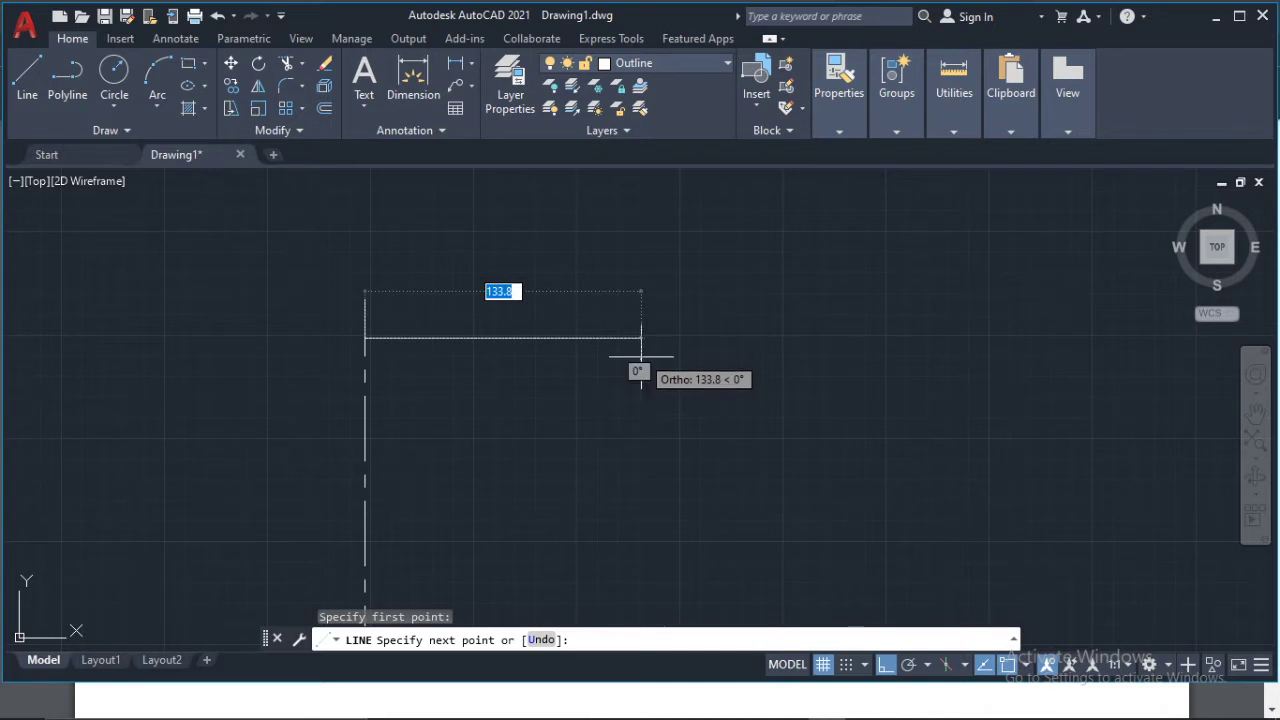
text(25)
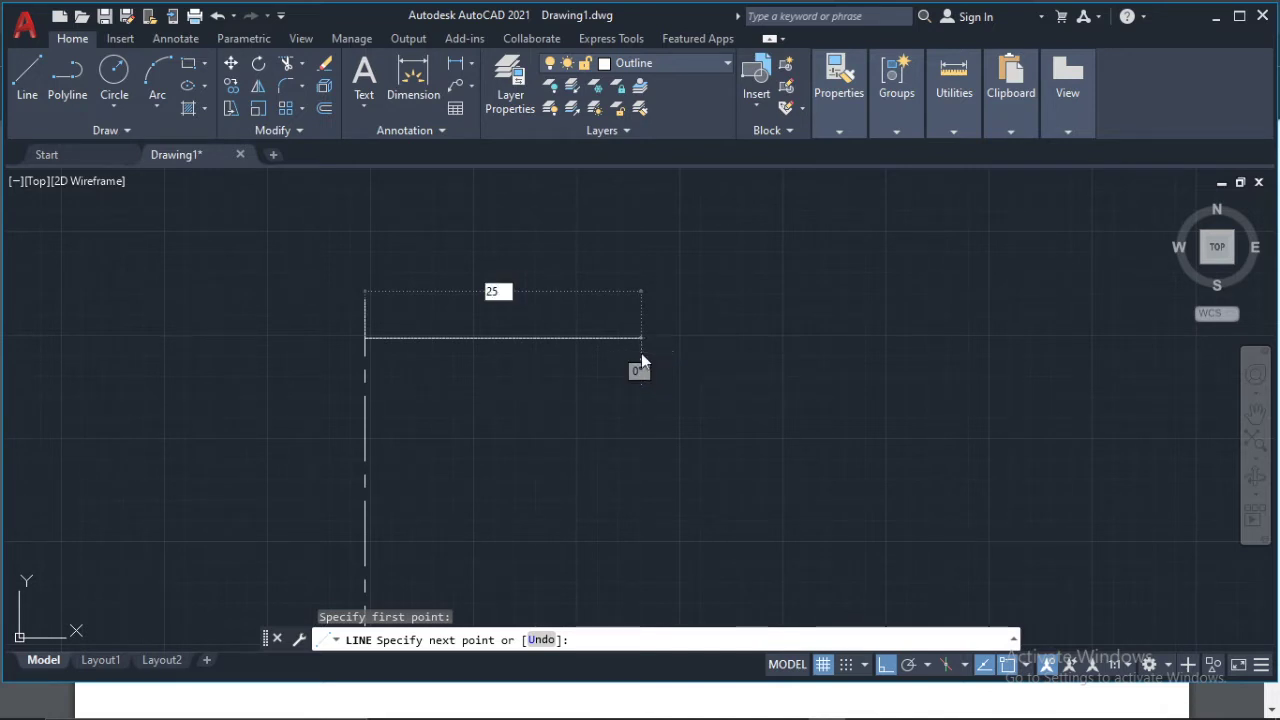
key(Return)
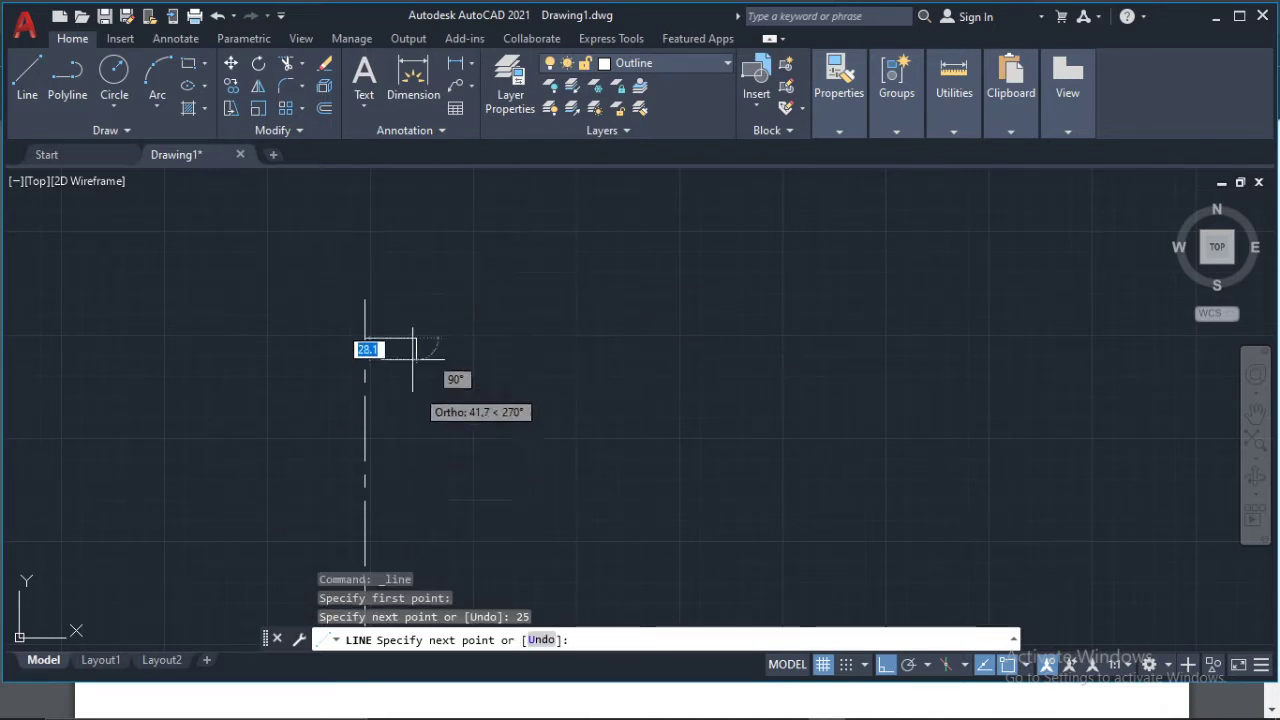
key(Escape)
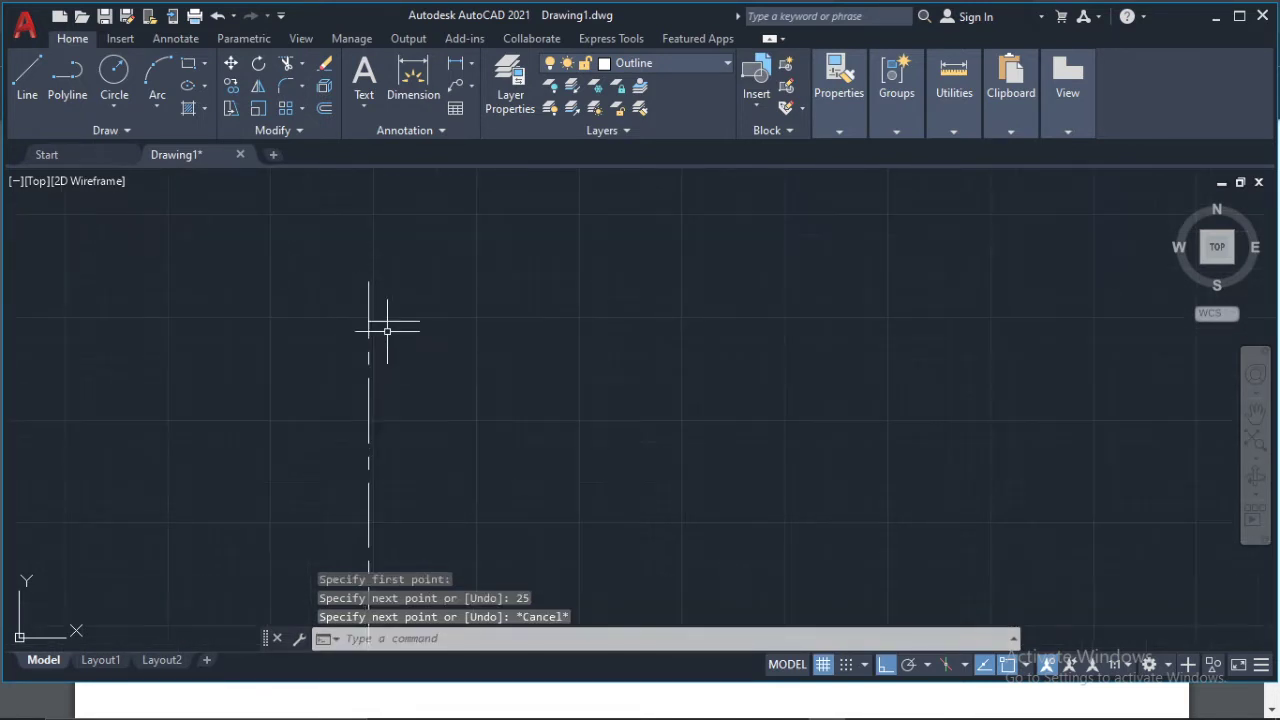
scroll(380, 330, up, 4)
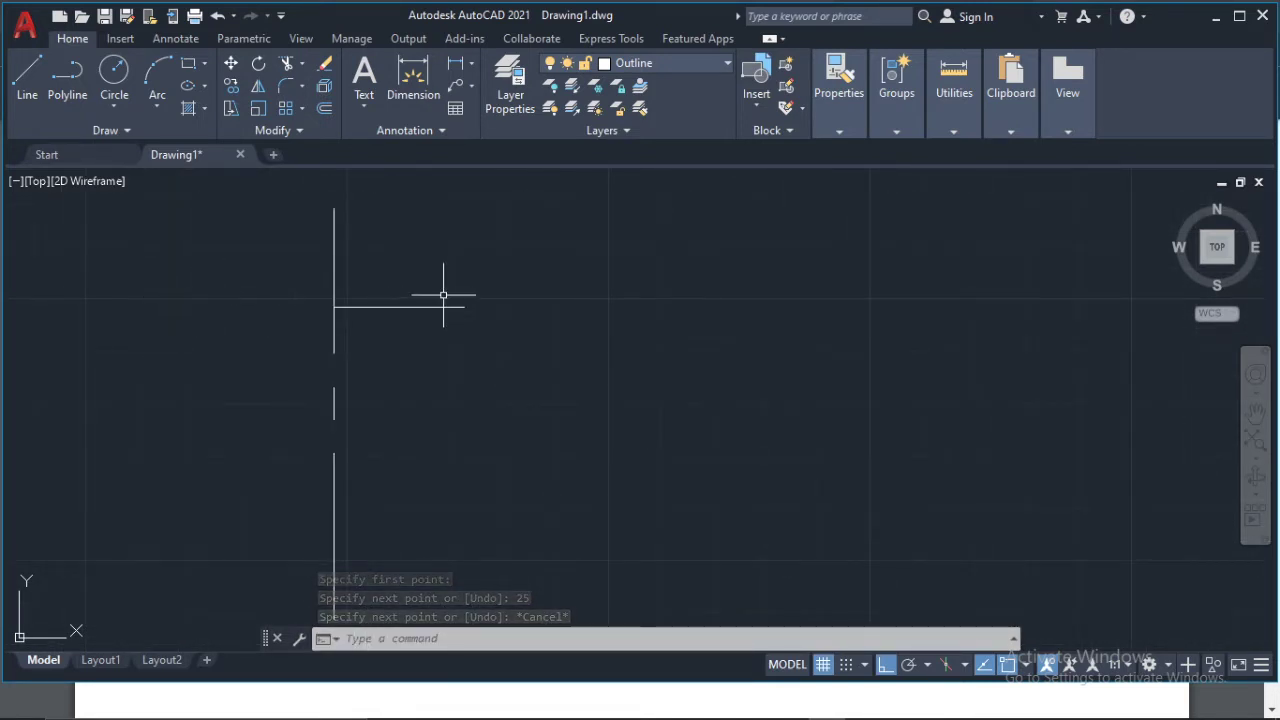
click(114, 72)
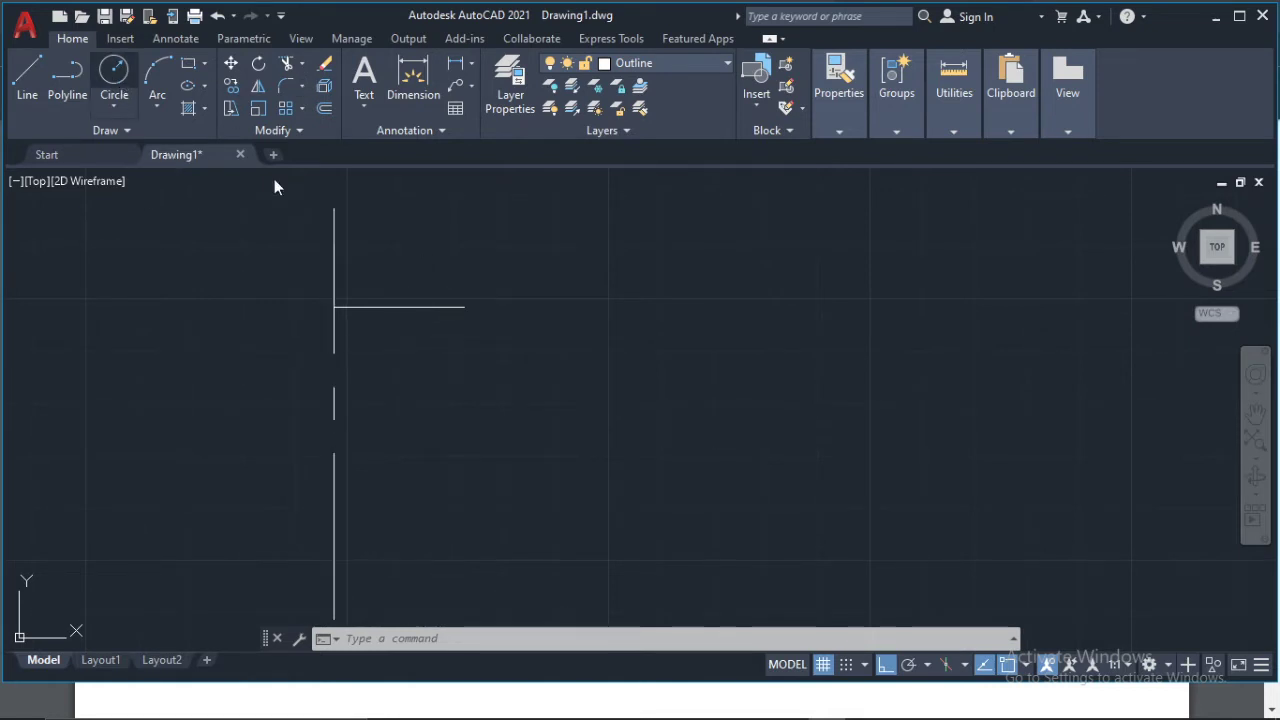
- Draw a radius-8 circle centred on the right endpoint of the 25-unit line
scroll(459, 300, up, 5)
click(459, 287)
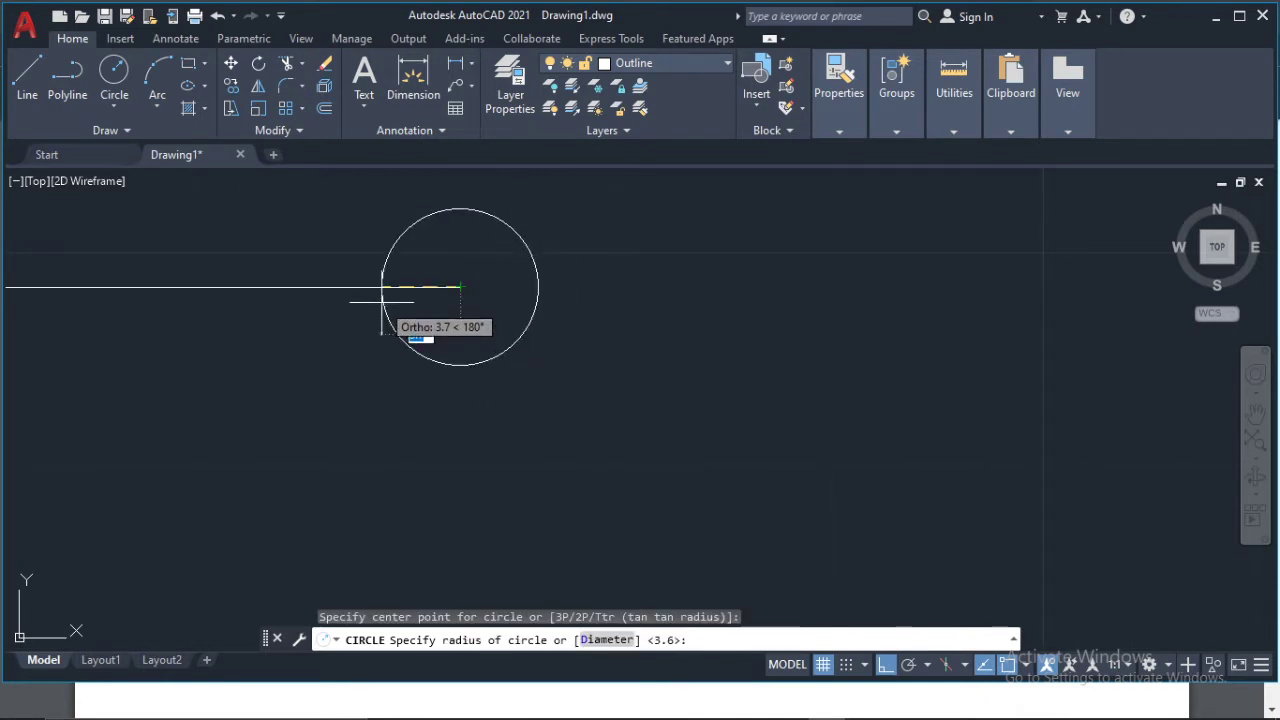
text(8)
key(Return)
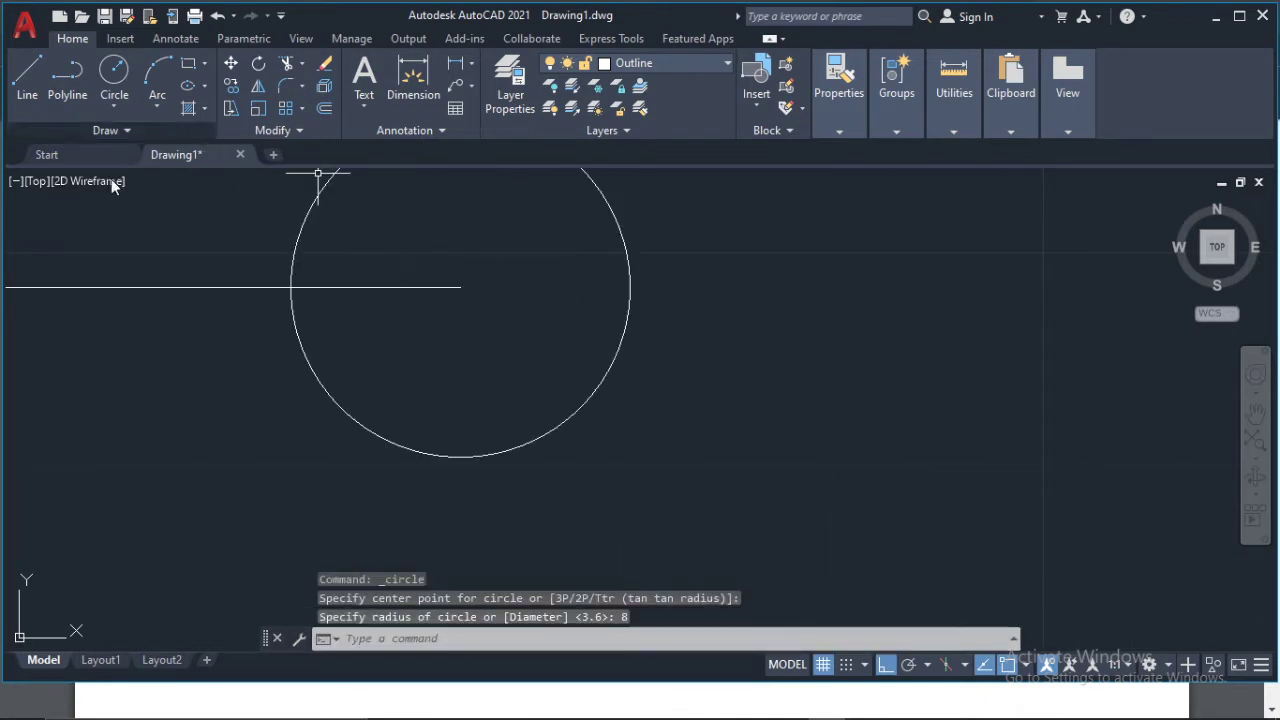
click(110, 100)
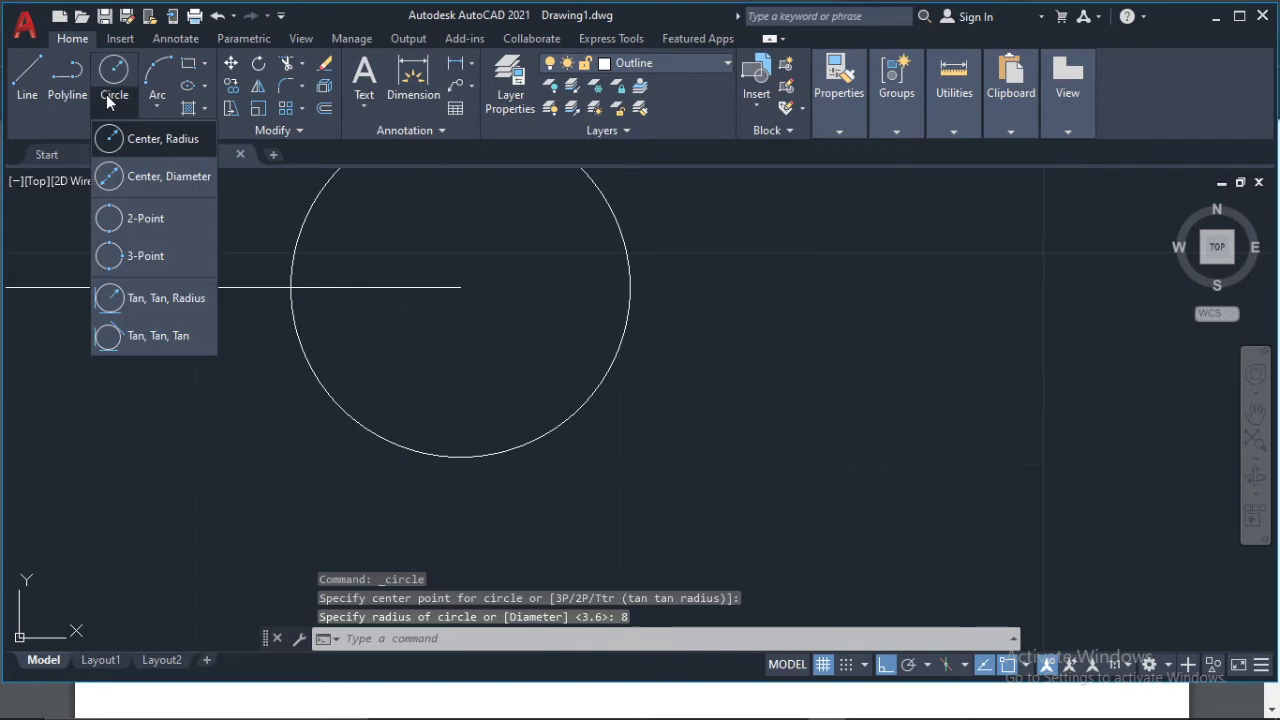
click(152, 138)
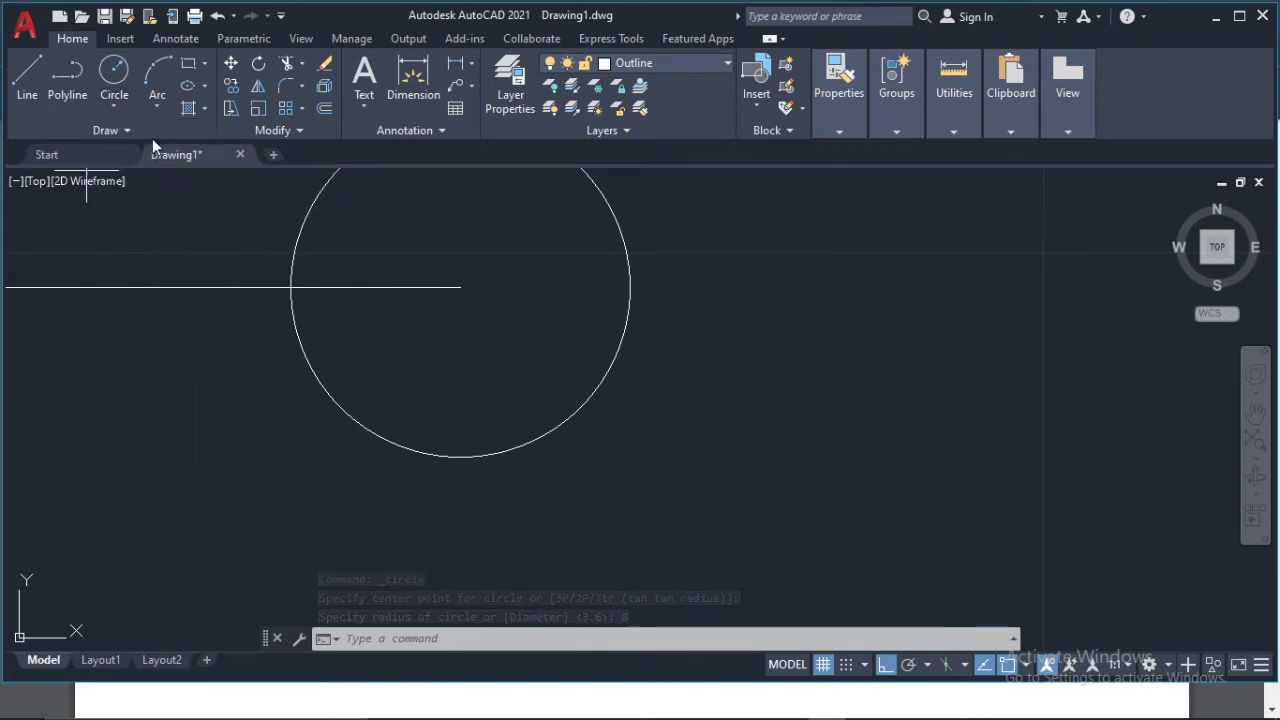
click(460, 287)
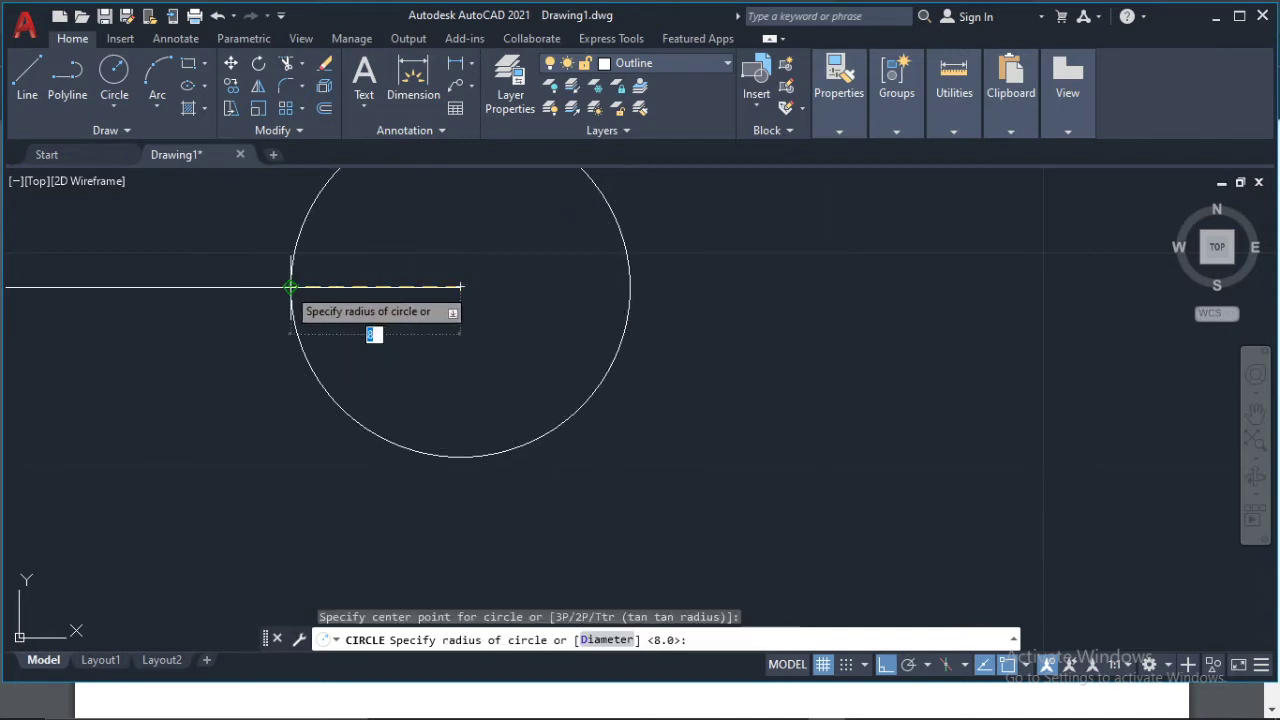
key(Escape)
key(Escape)
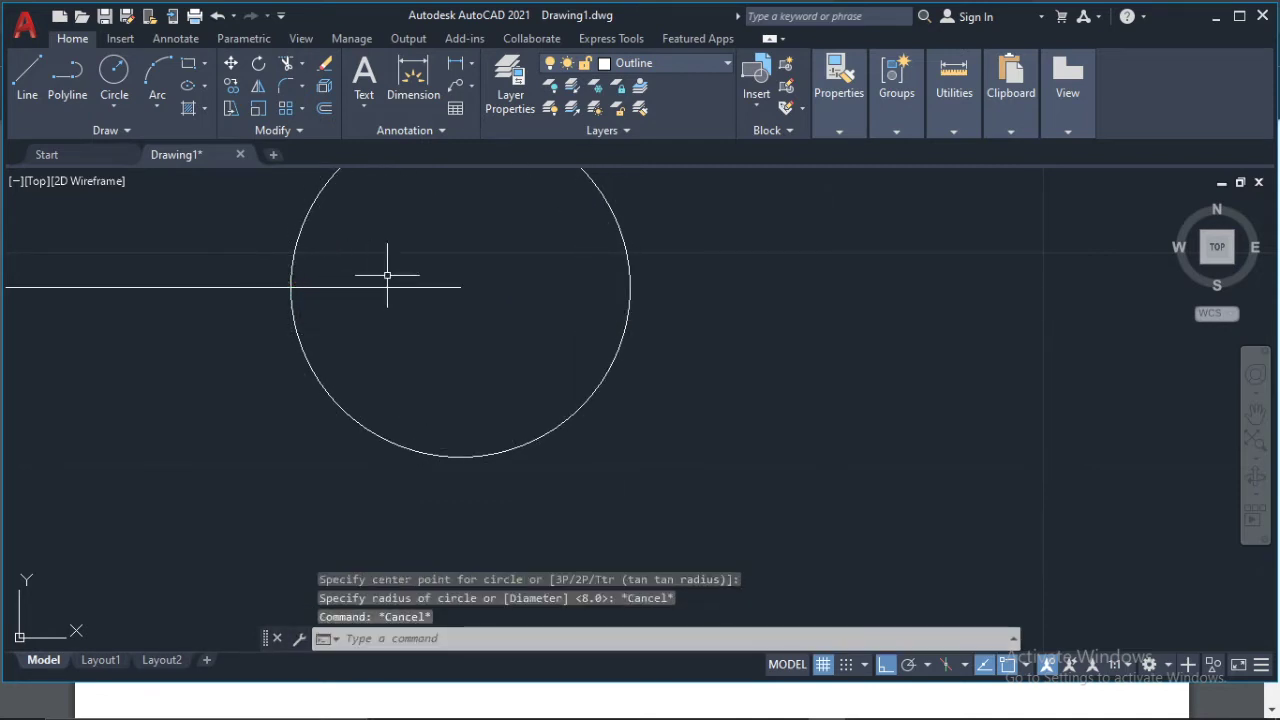
scroll(386, 271, down, 6)
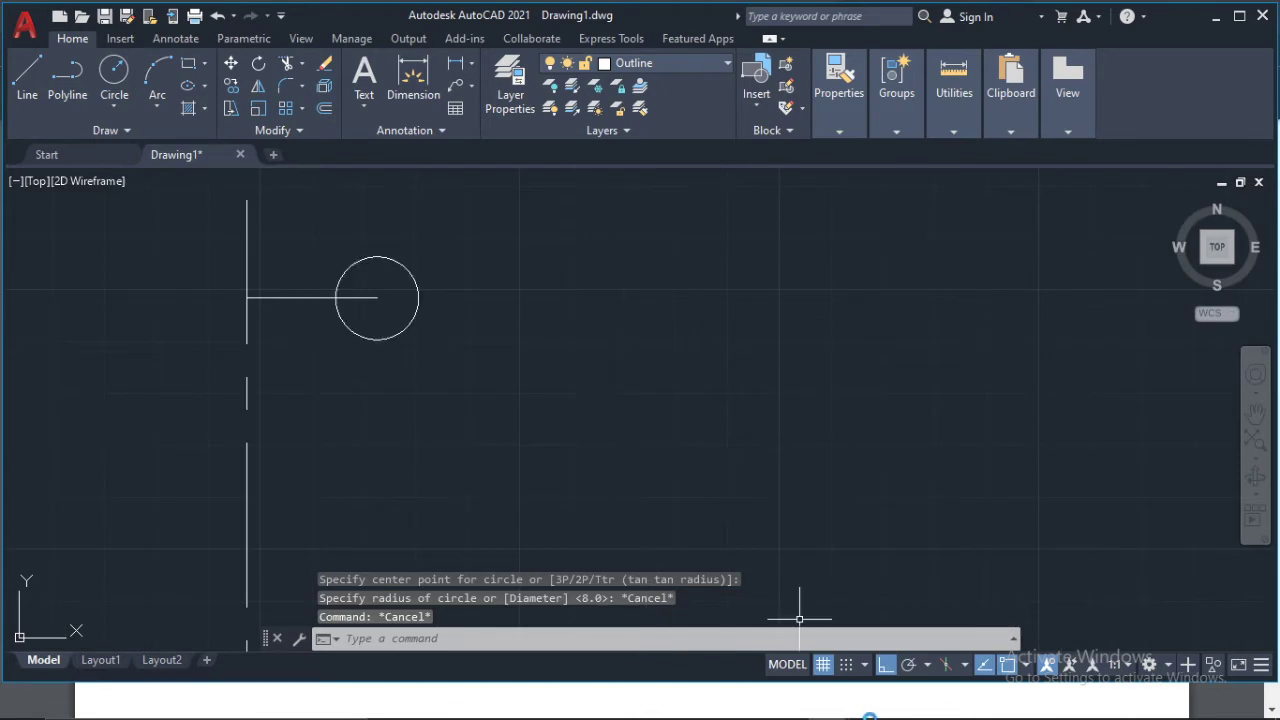
mouse_move(866, 708)
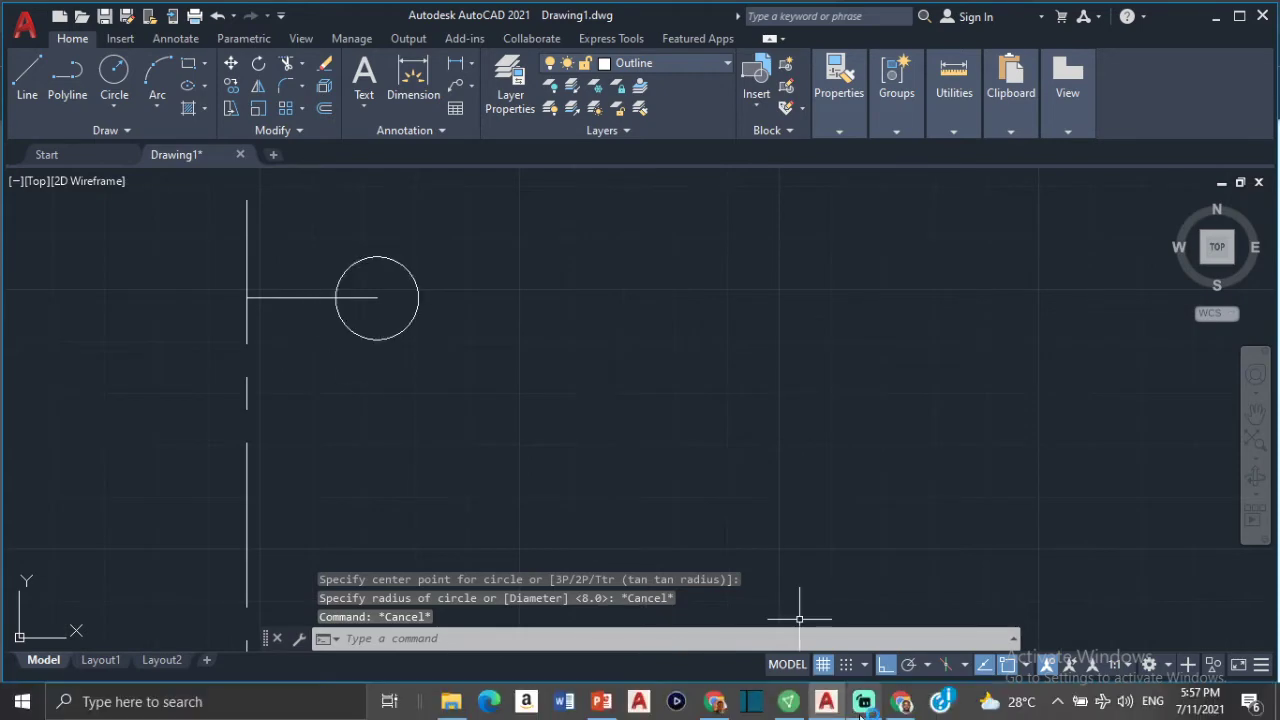
click(742, 705)
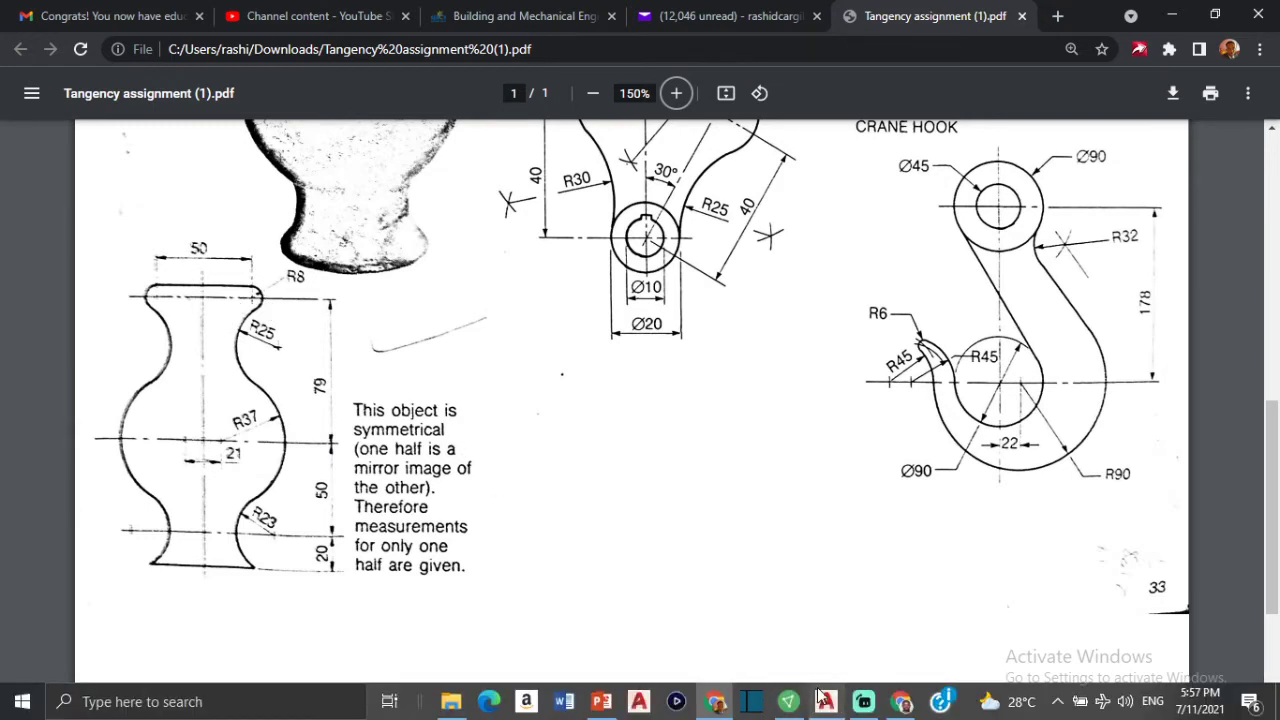
click(826, 701)
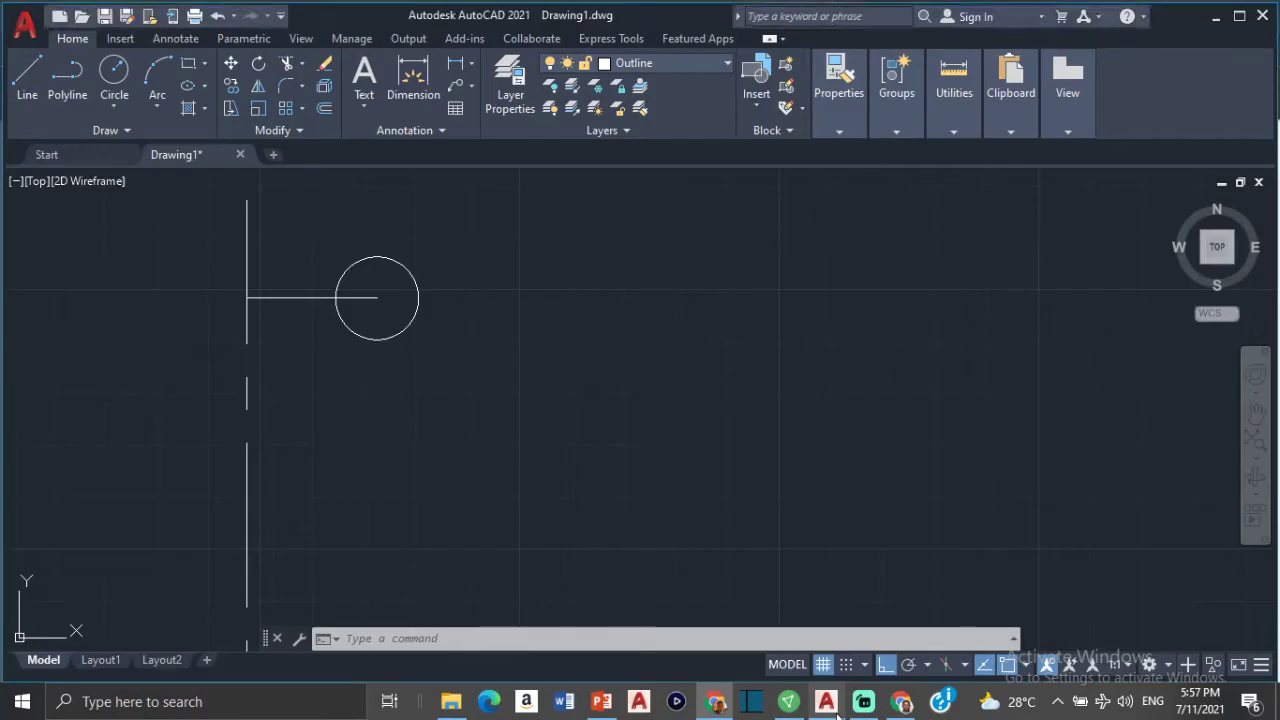
- Offset the short horizontal line 79 units below to create the lower line
click(335, 297)
text(o)
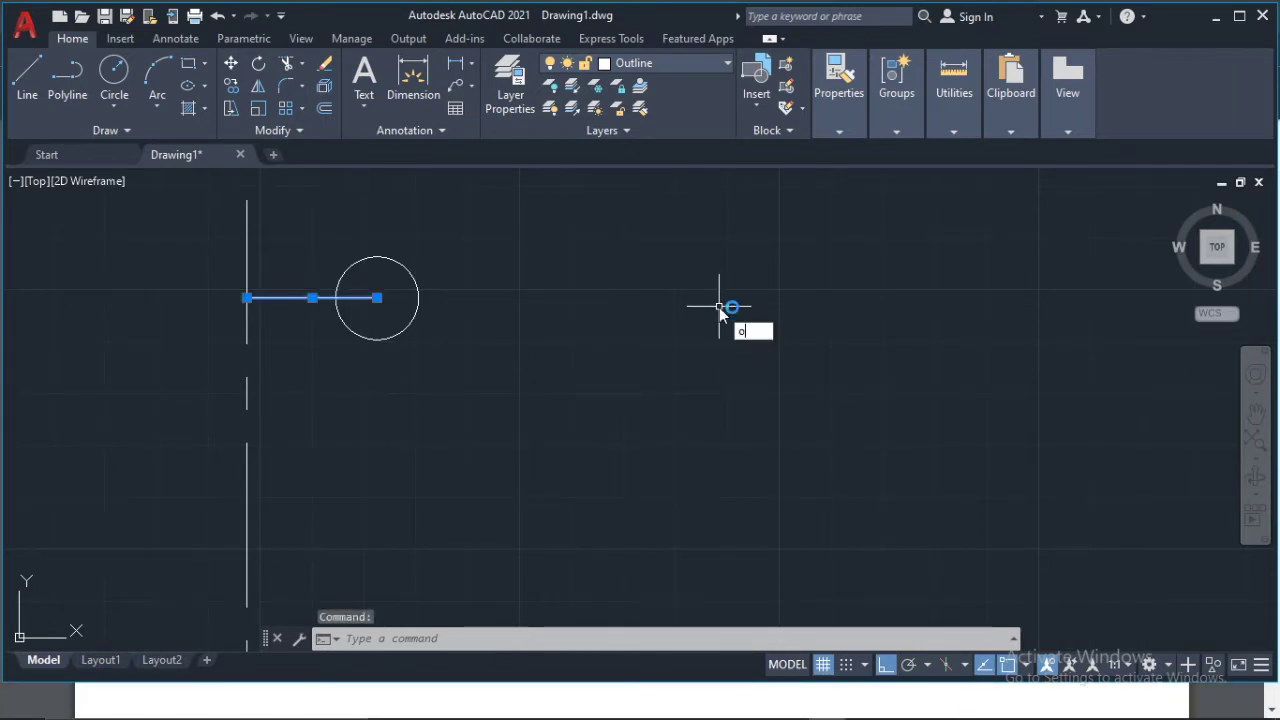
key(Return)
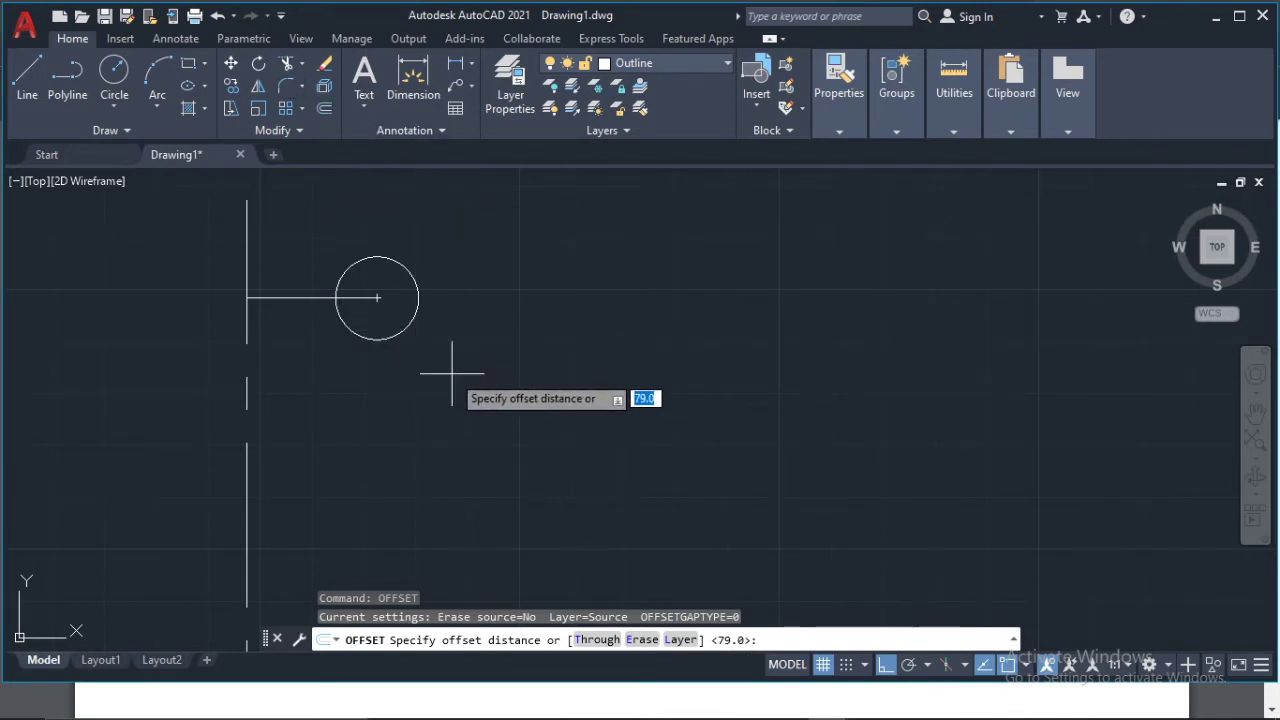
text(79)
key(Return)
scroll(406, 456, down, 5)
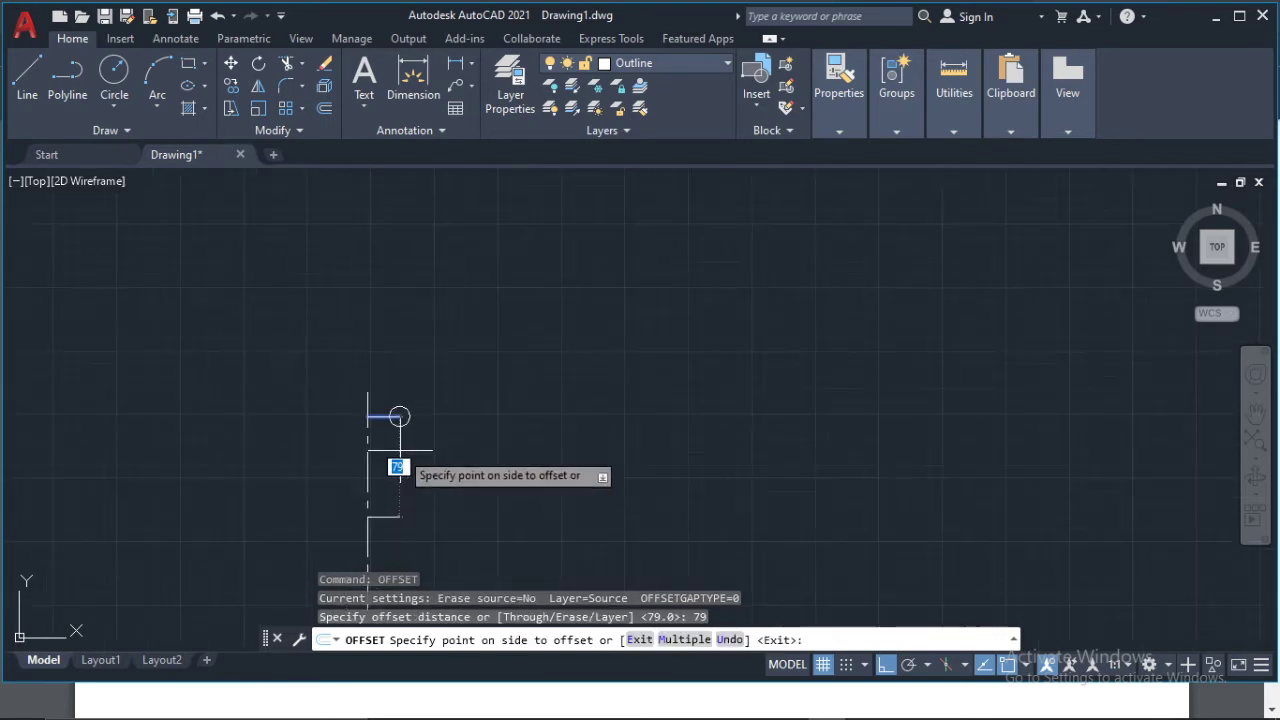
click(437, 526)
scroll(450, 532, up, 5)
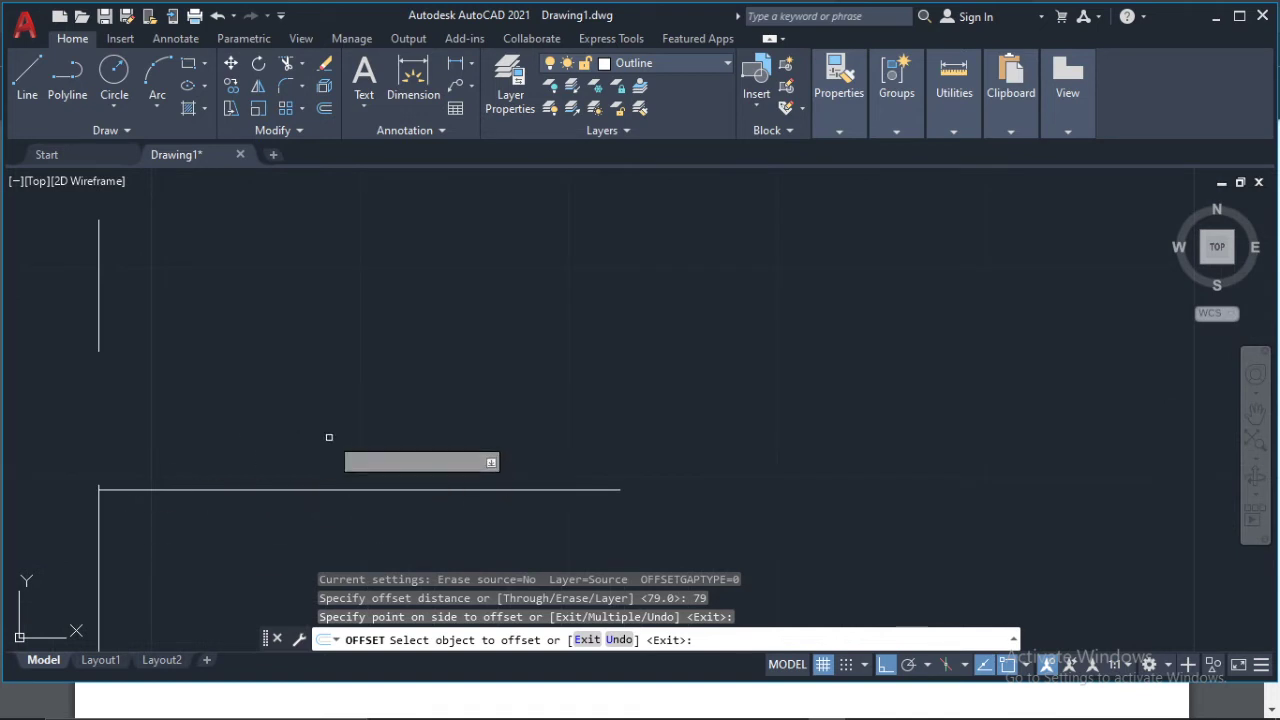
key(Escape)
- Stretch the lower horizontal line's end point outward to lengthen it
middle_drag(567, 612, 415, 438)
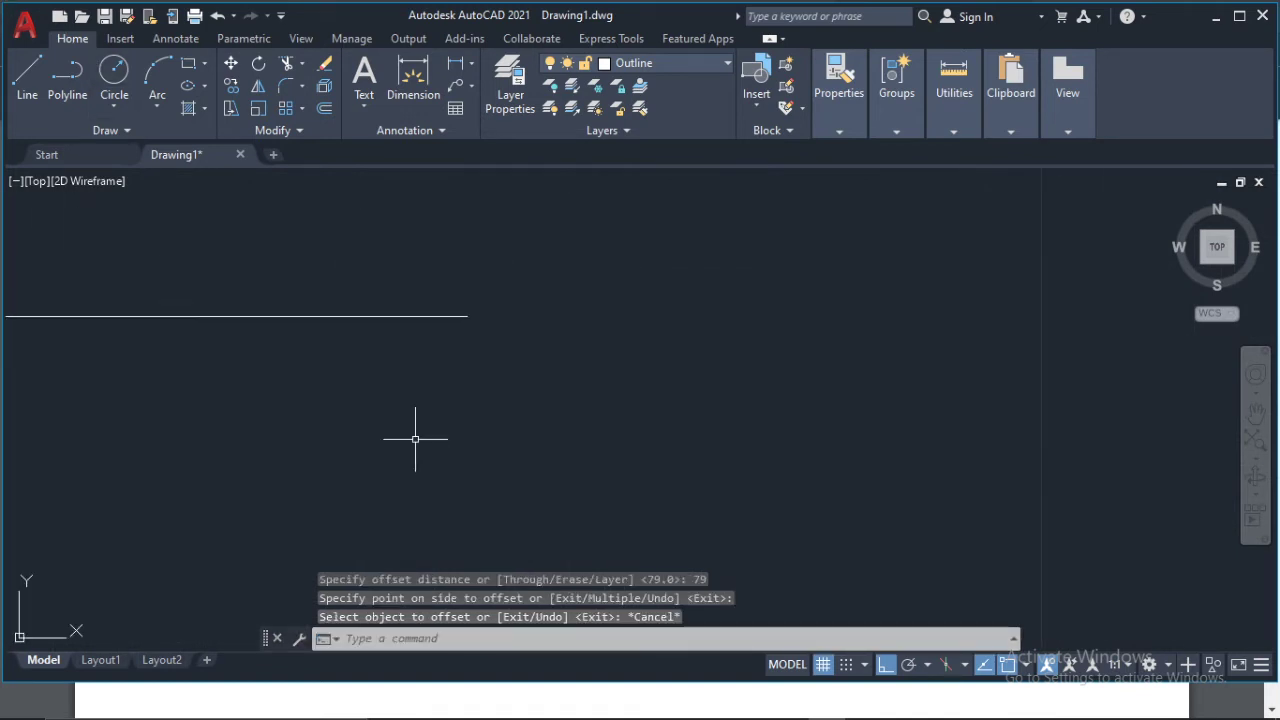
click(350, 314)
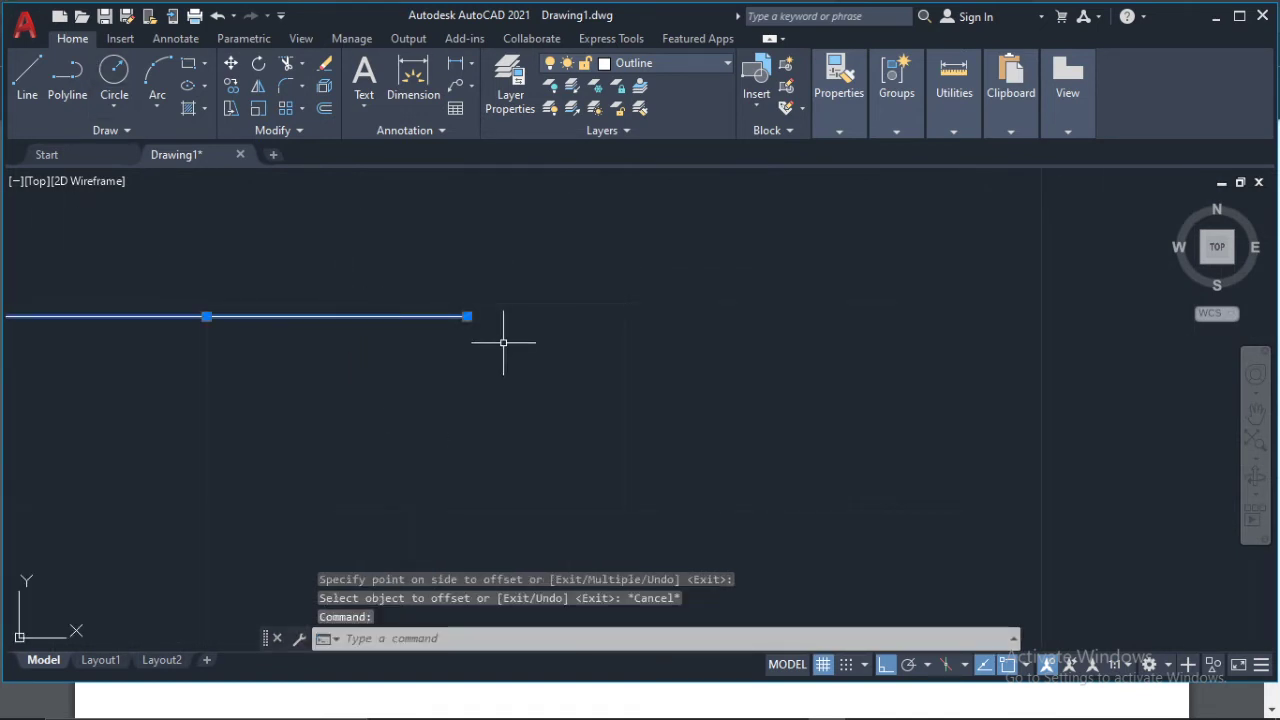
click(467, 317)
scroll(840, 313, down, 6)
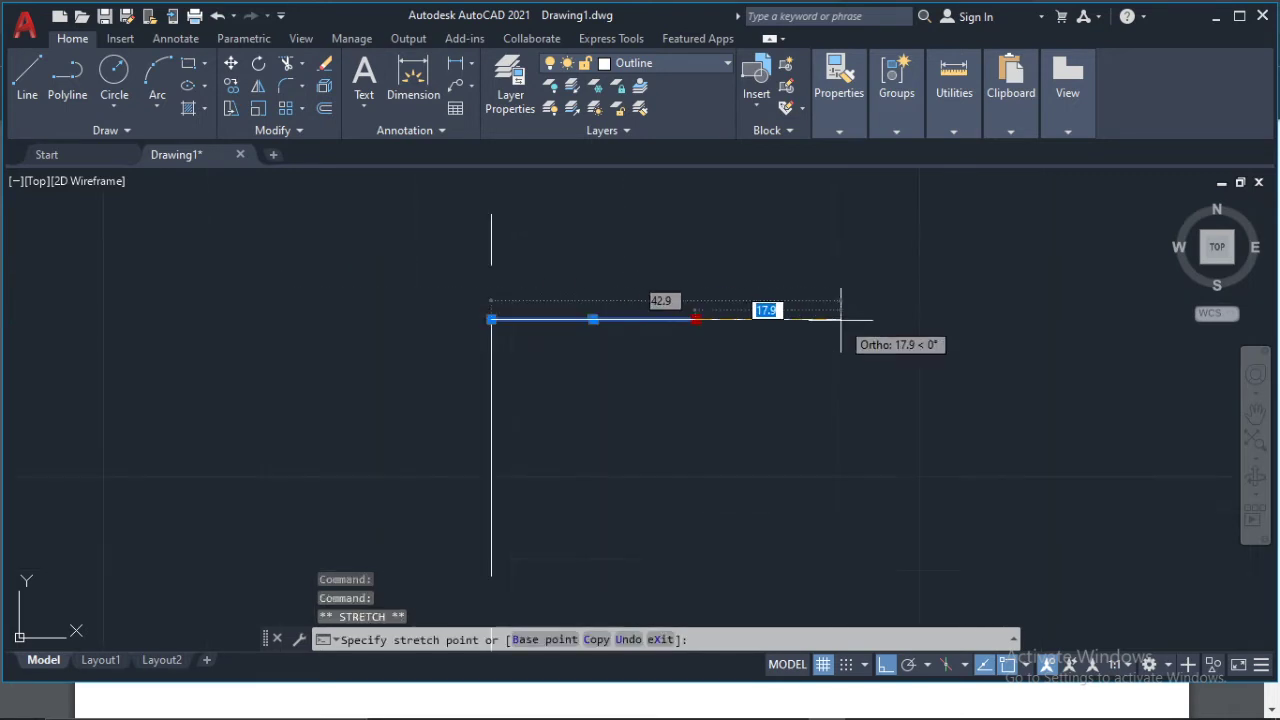
scroll(700, 315, down, 4)
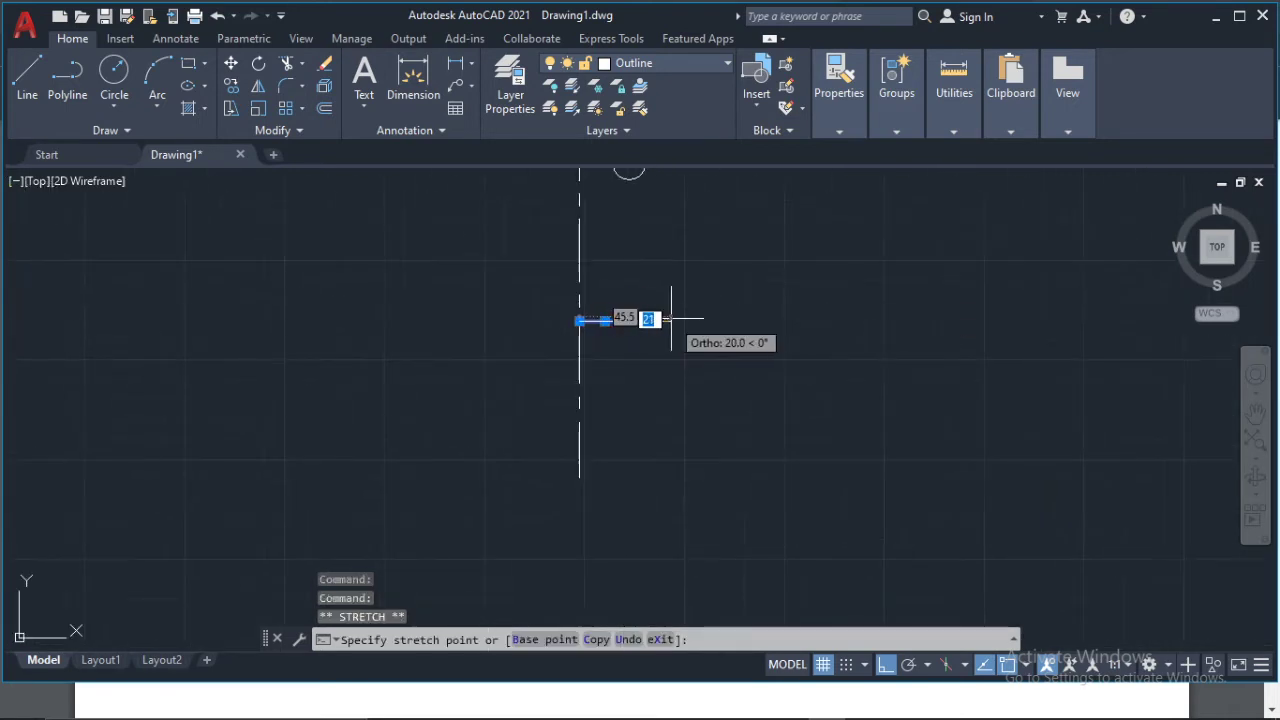
click(697, 324)
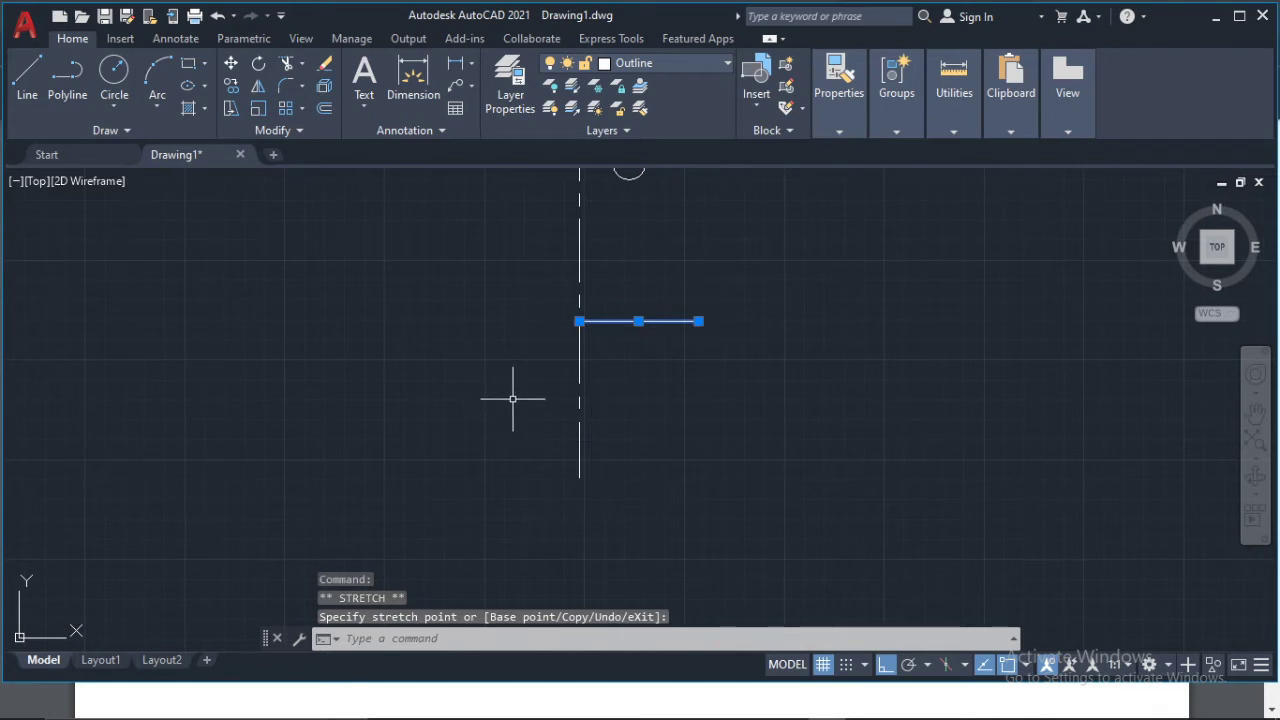
key(Escape)
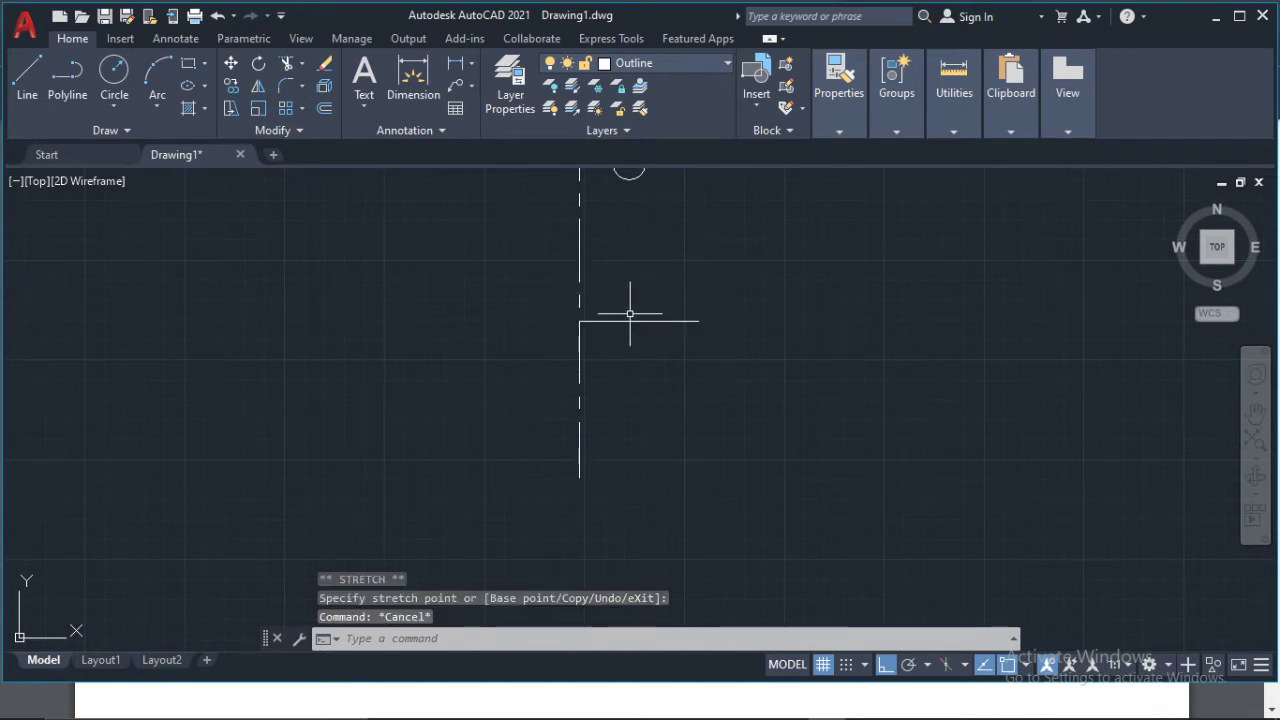
- Zoom the drawing, then bring up the Tangency assignment PDF in Chrome
scroll(630, 315, up, 2)
scroll(645, 360, down, 2)
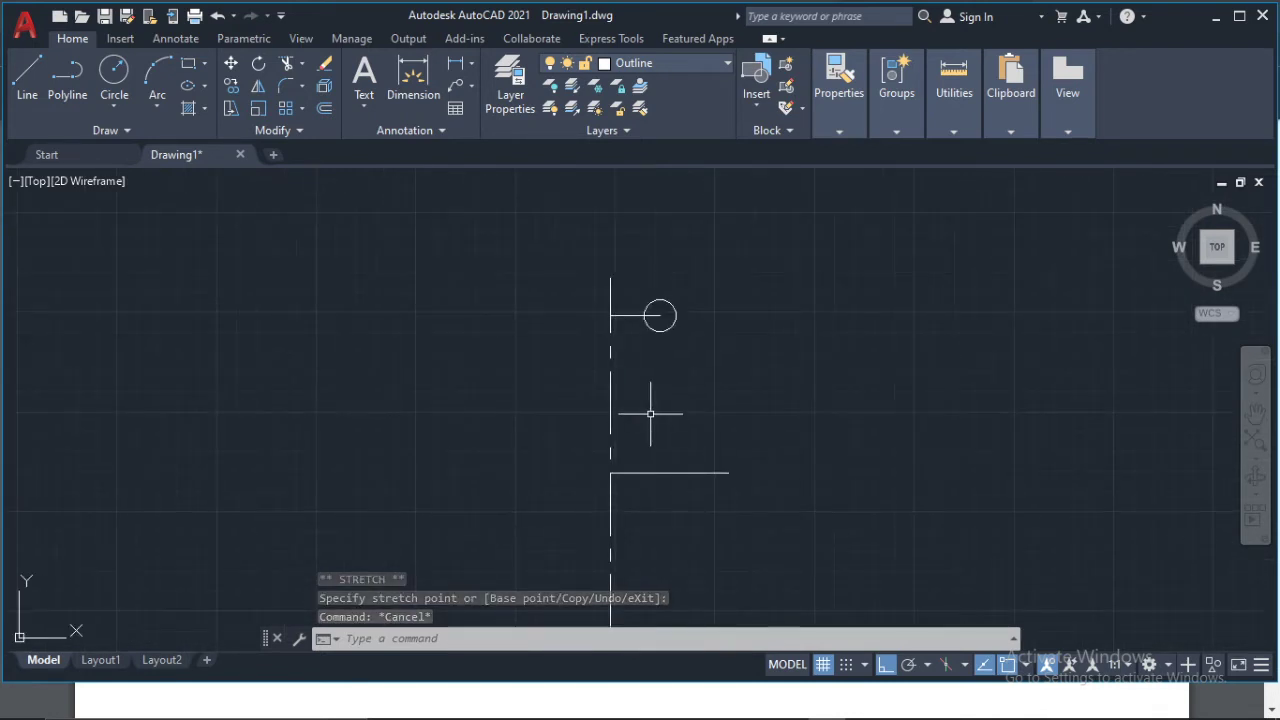
scroll(648, 480, up, 2)
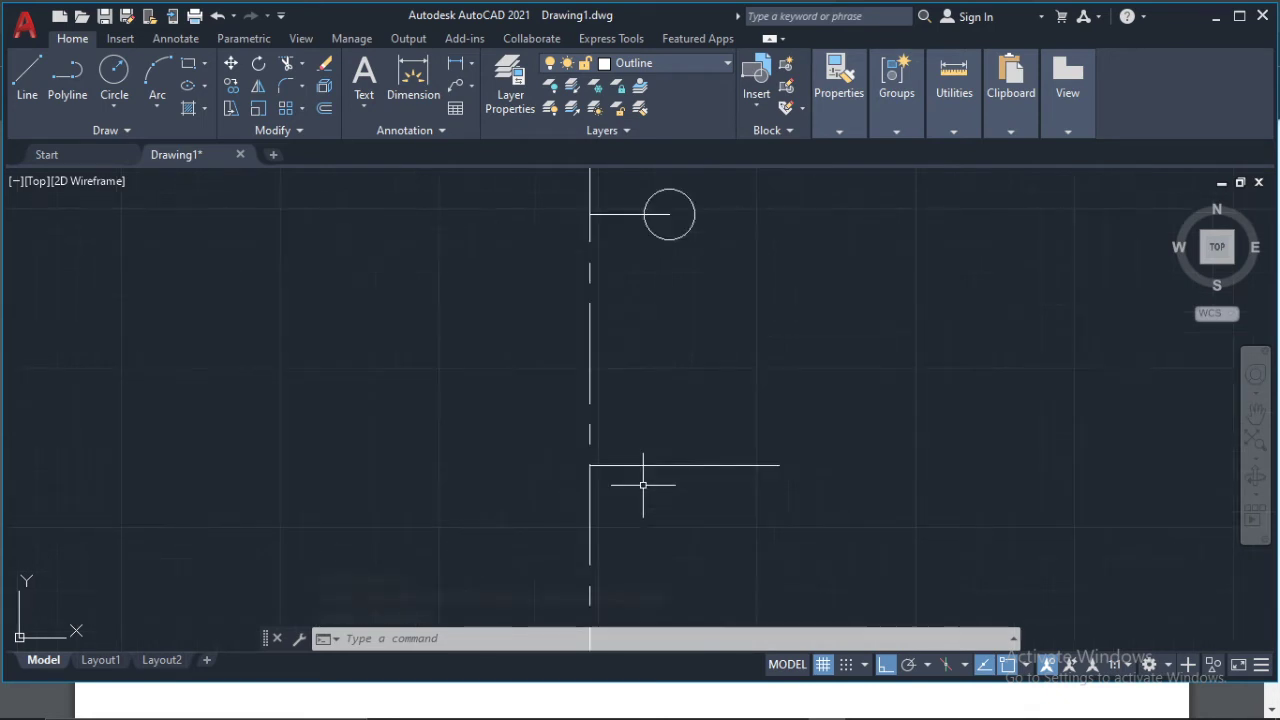
scroll(606, 488, up, 5)
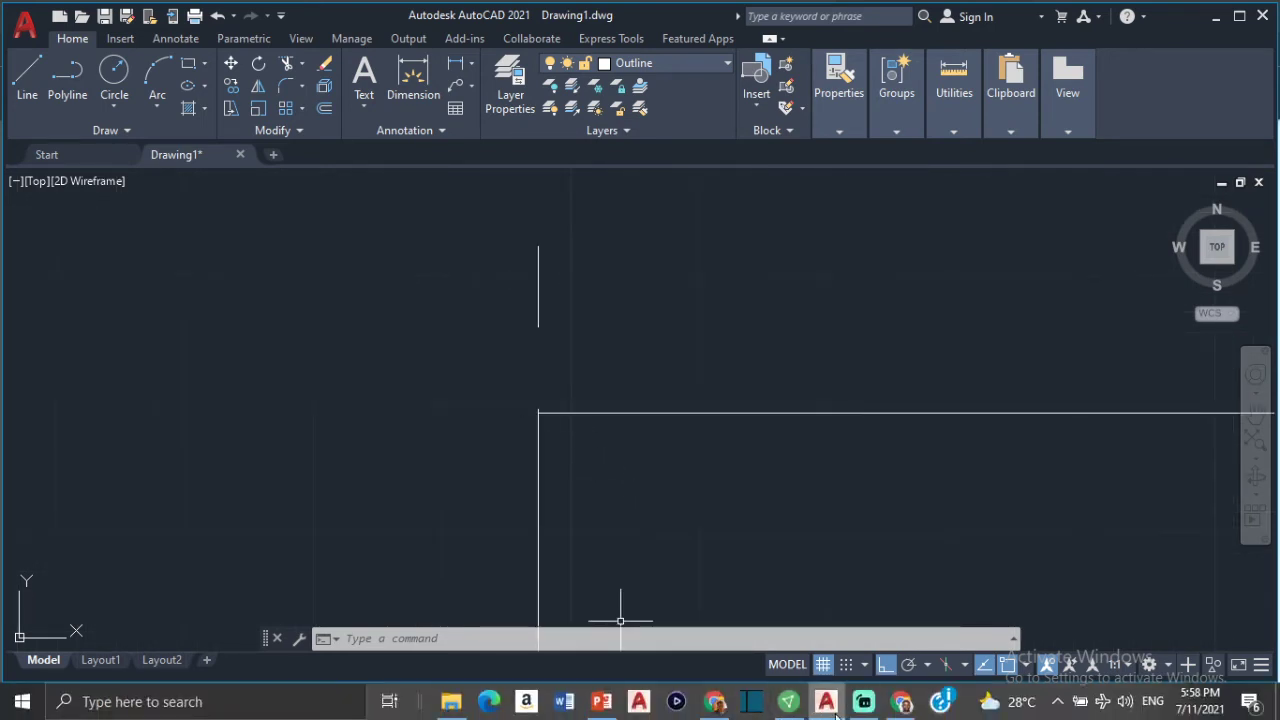
click(713, 703)
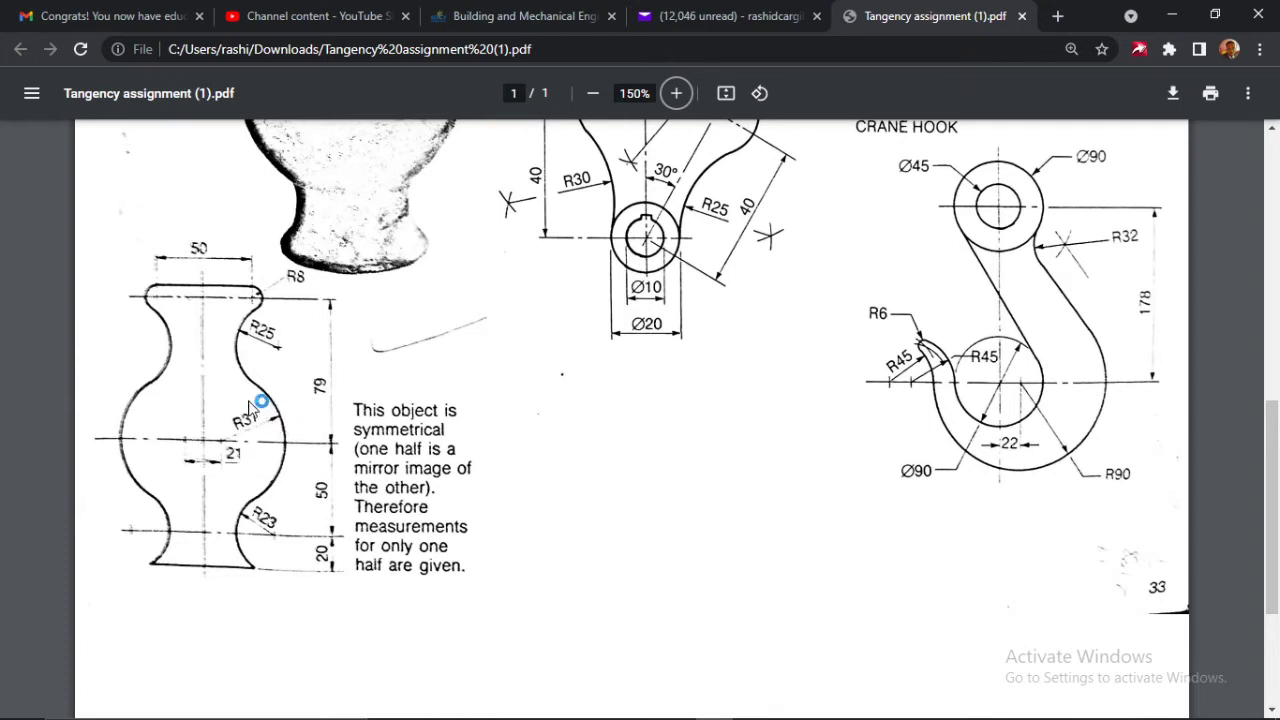
click(217, 466)
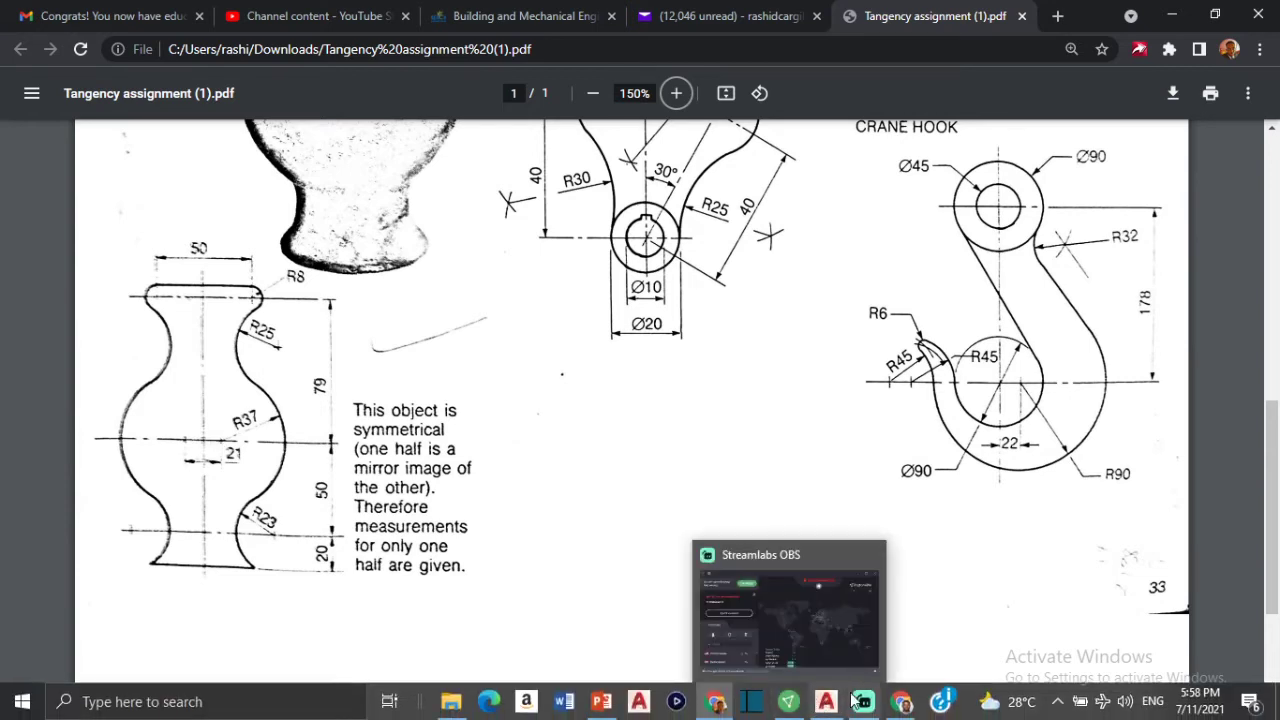
- Return to Drawing1 and pan and zoom to frame the lines and radius-8 circle
mouse_move(826, 706)
click(825, 650)
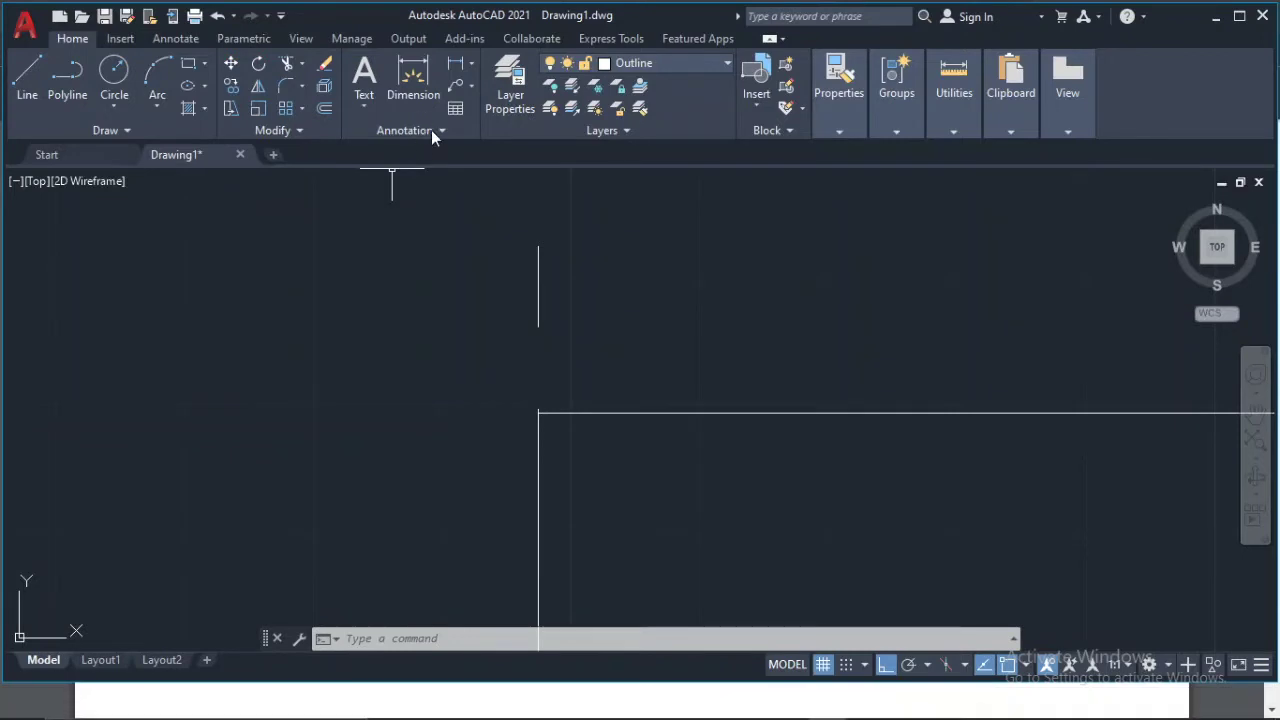
scroll(554, 240, up, 2)
middle_drag(451, 223, 354, 274)
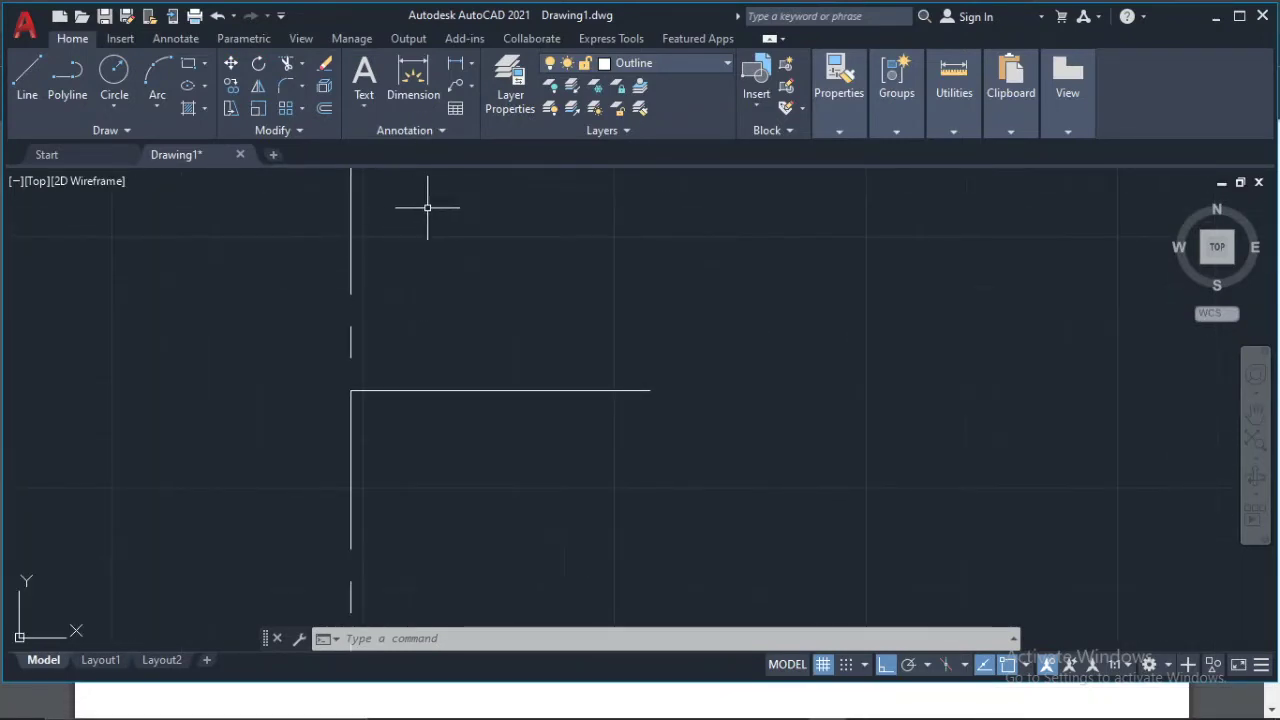
scroll(425, 212, down, 2)
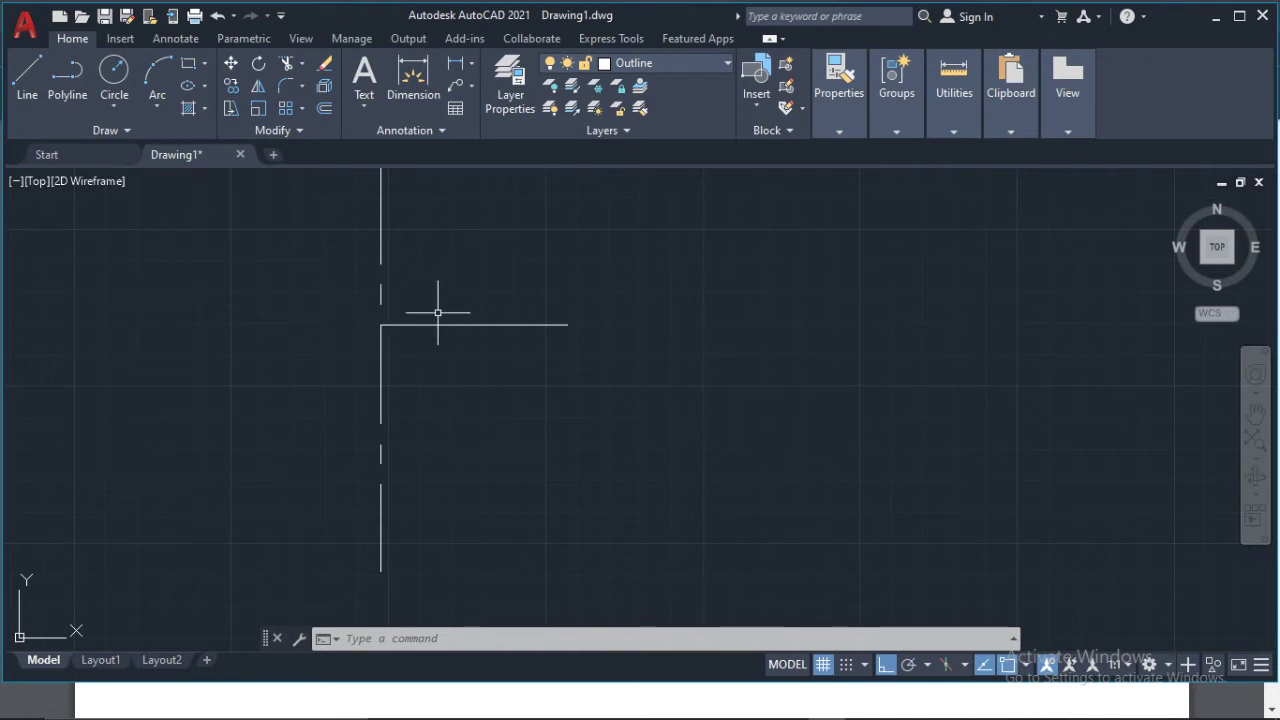
scroll(380, 316, up, 2)
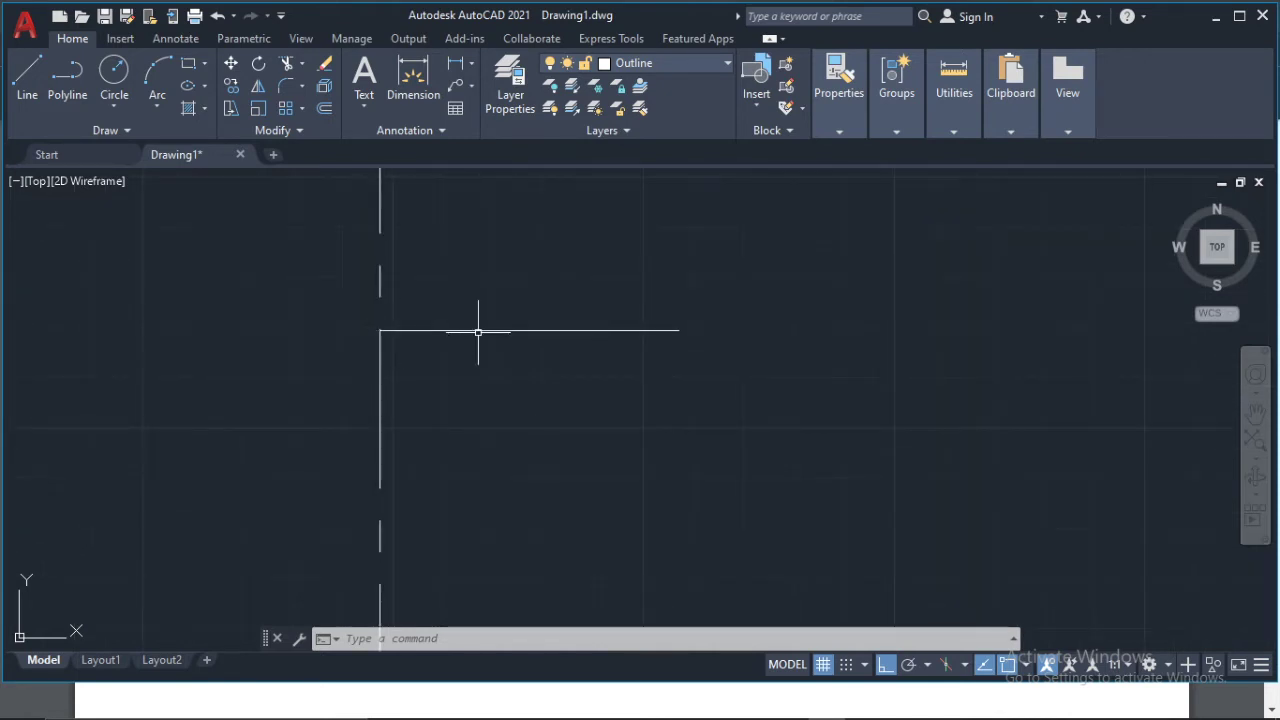
click(114, 70)
scroll(376, 300, down, 1)
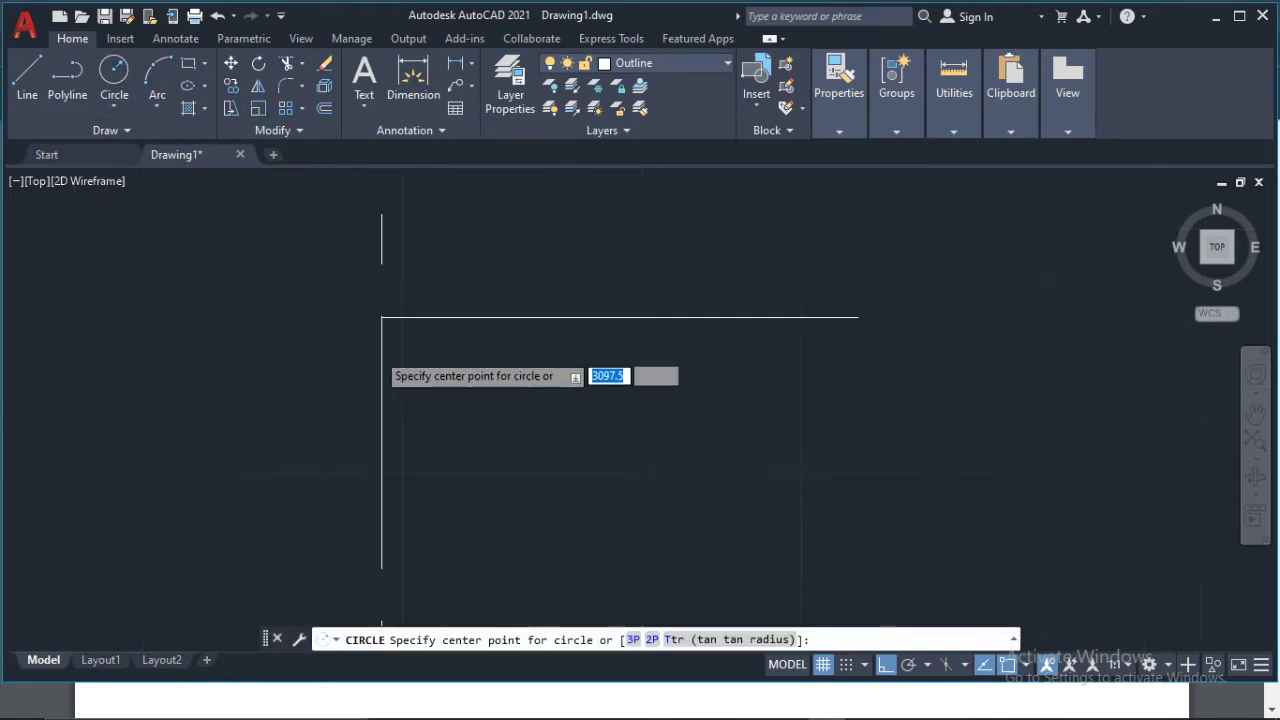
scroll(380, 292, up, 1)
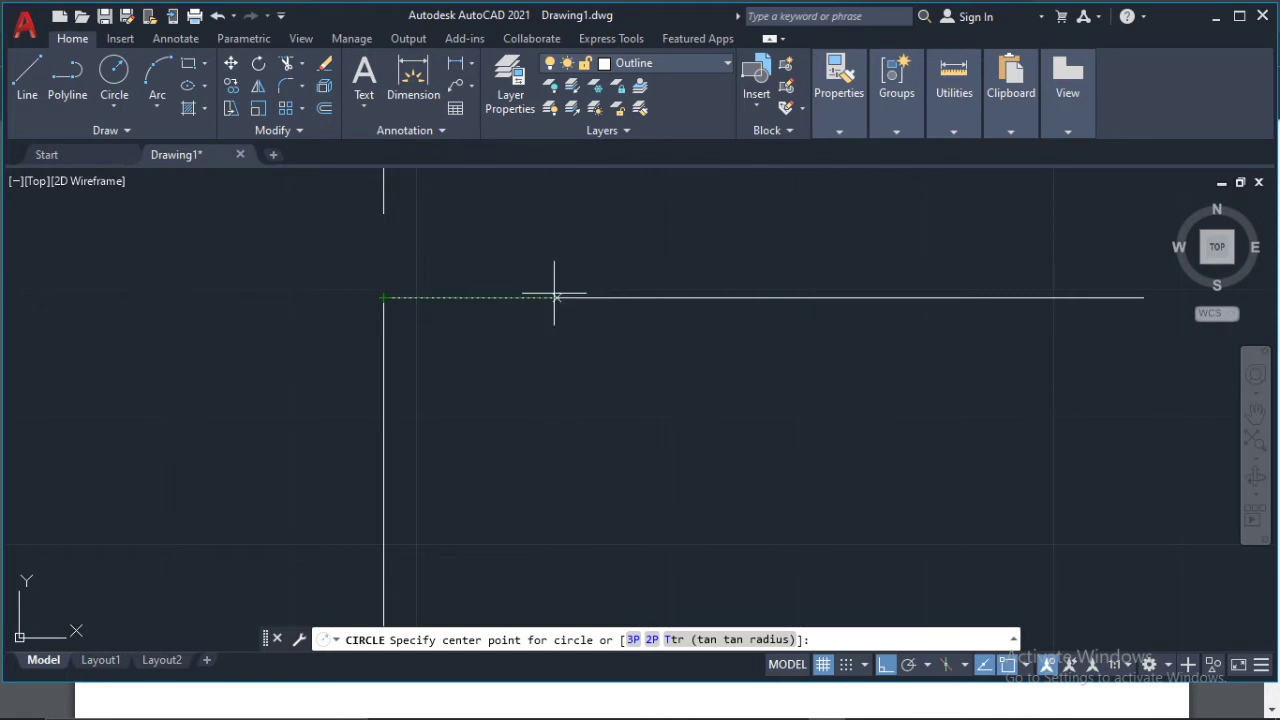
key(Escape)
scroll(476, 250, down, 6)
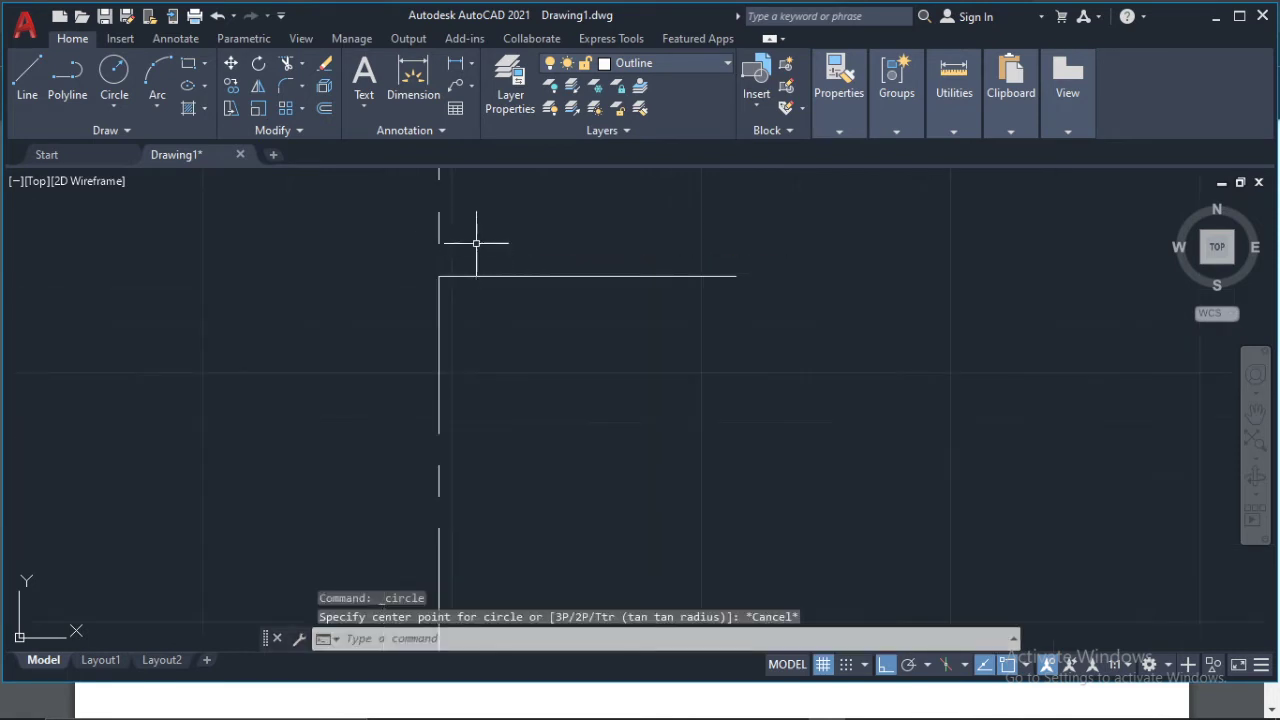
middle_drag(477, 246, 462, 375)
scroll(482, 298, up, 2)
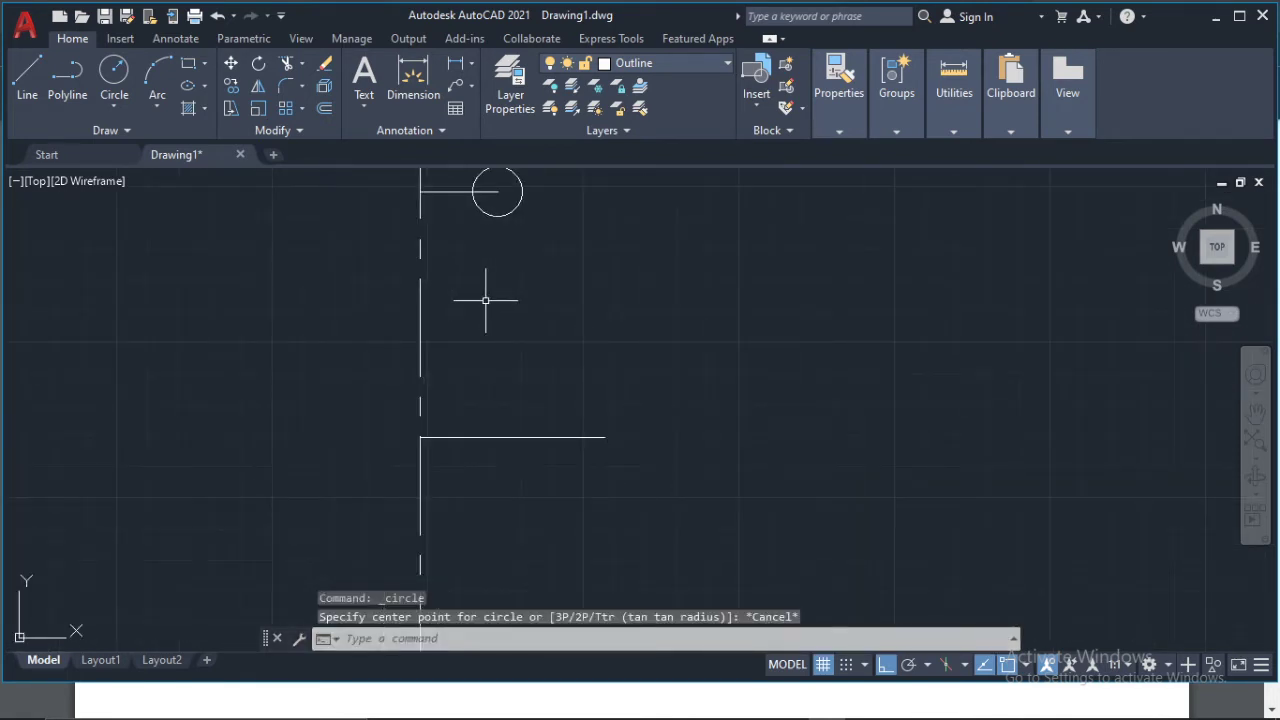
- Offset the centre line 10.5 units to the right as a helper line
text(OFFSET)
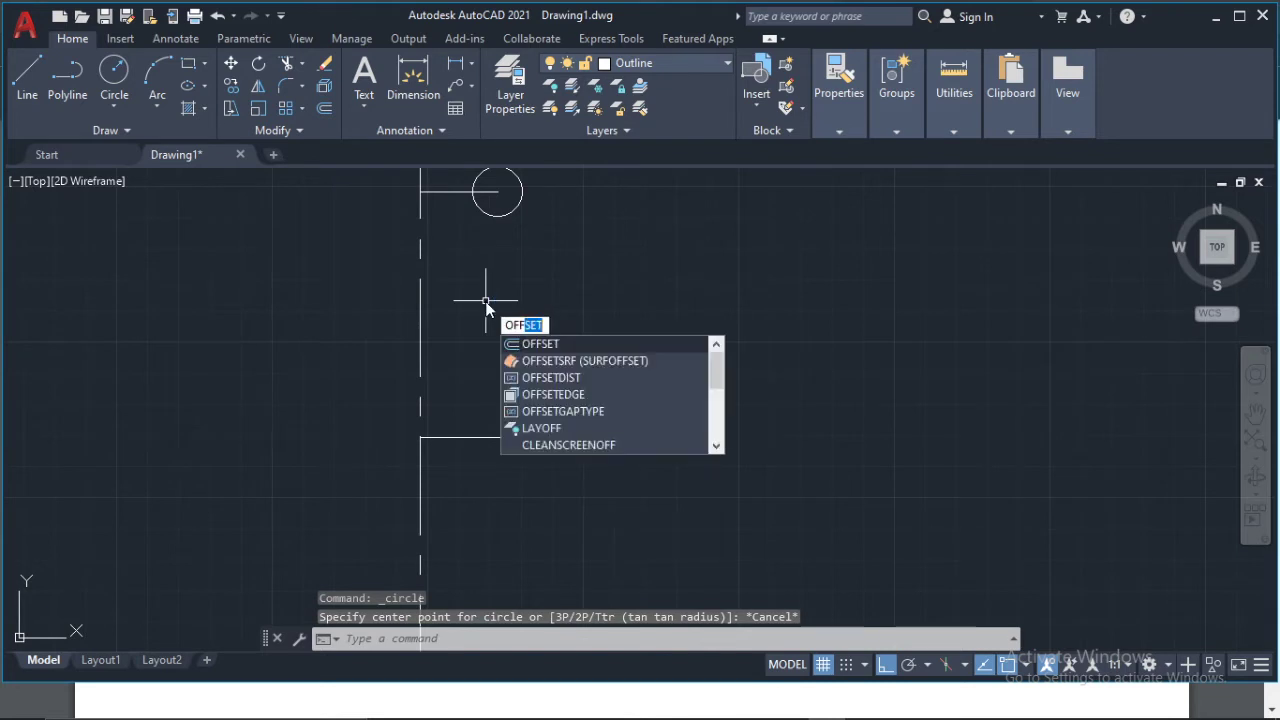
key(Return)
text(10)
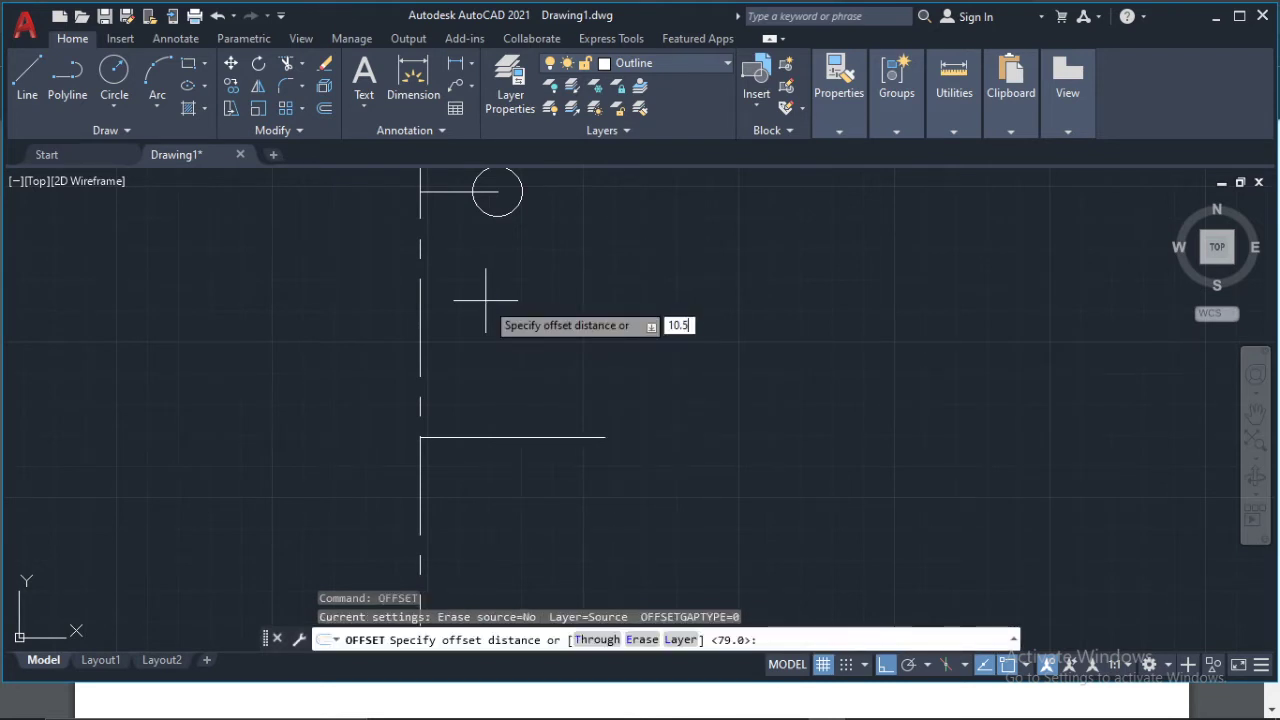
text(.5)
key(Return)
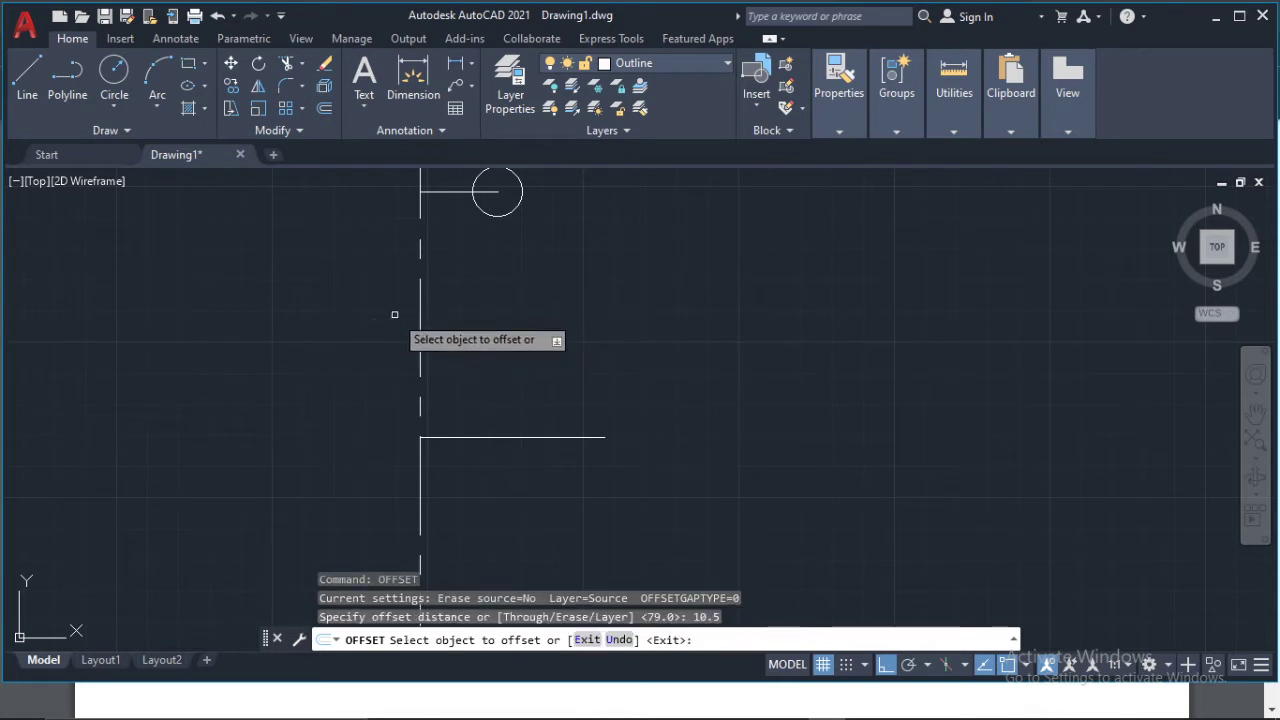
click(420, 316)
click(500, 308)
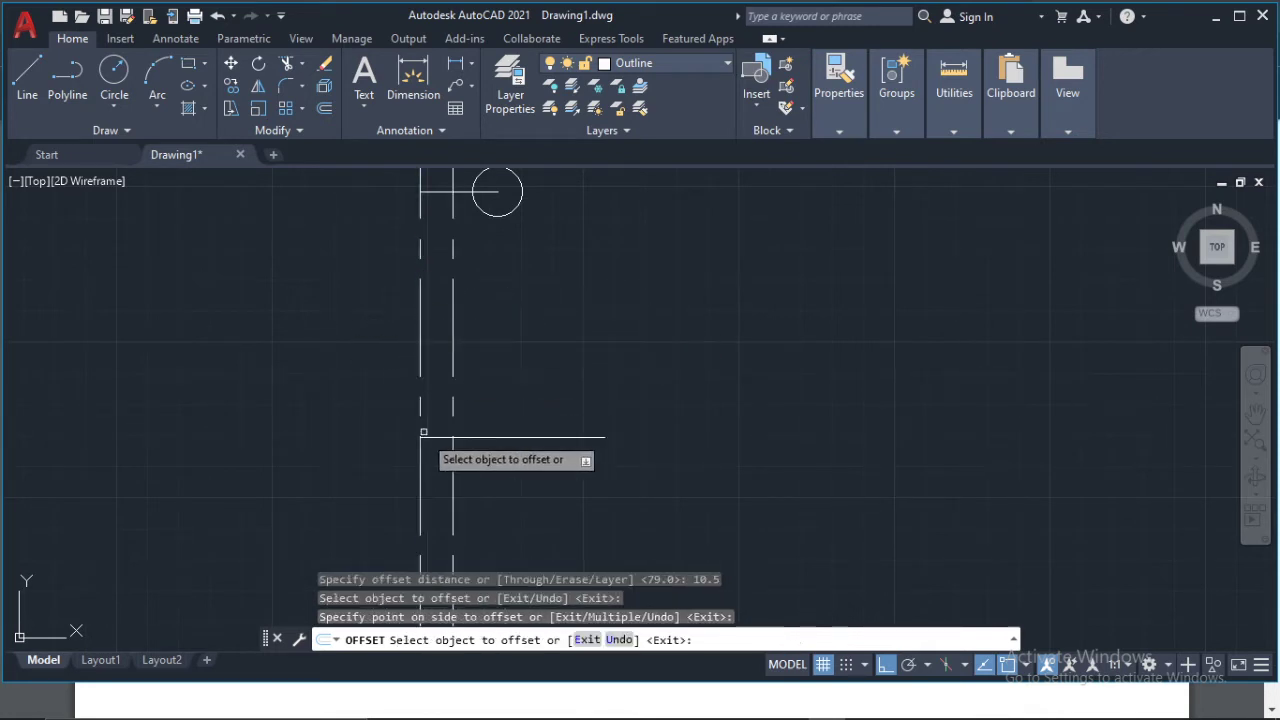
scroll(440, 442, up, 5)
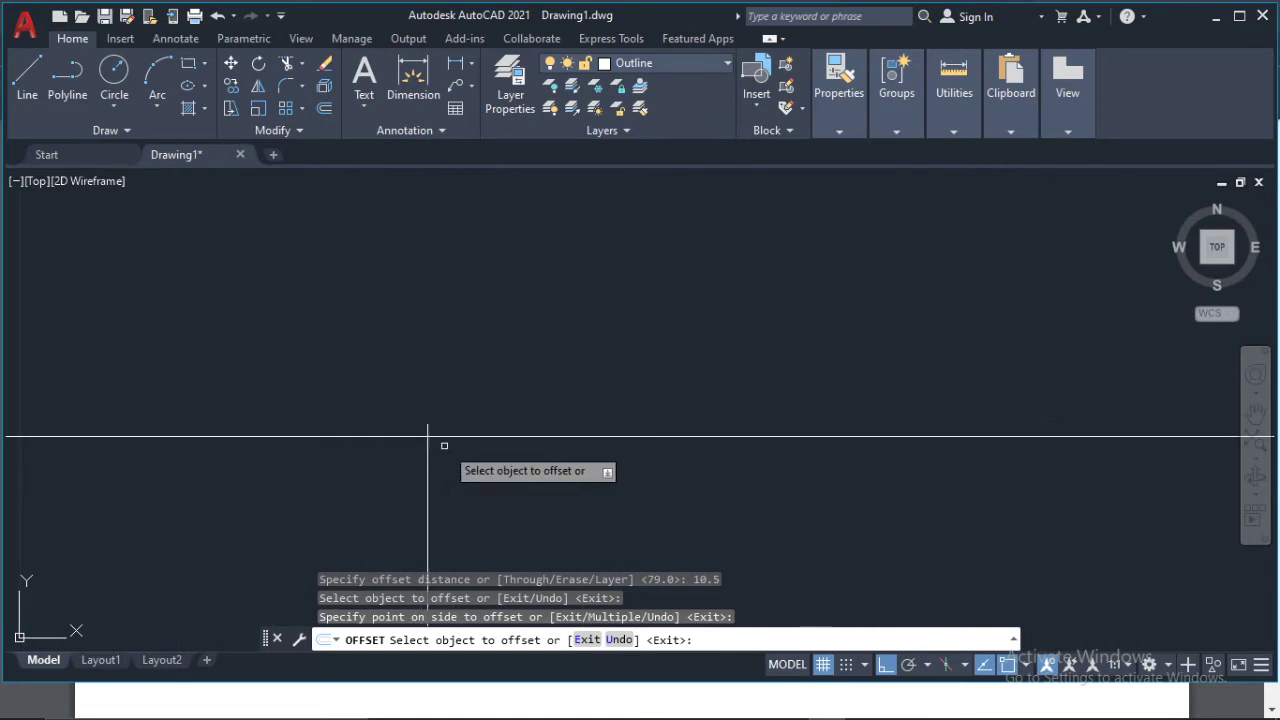
key(Escape)
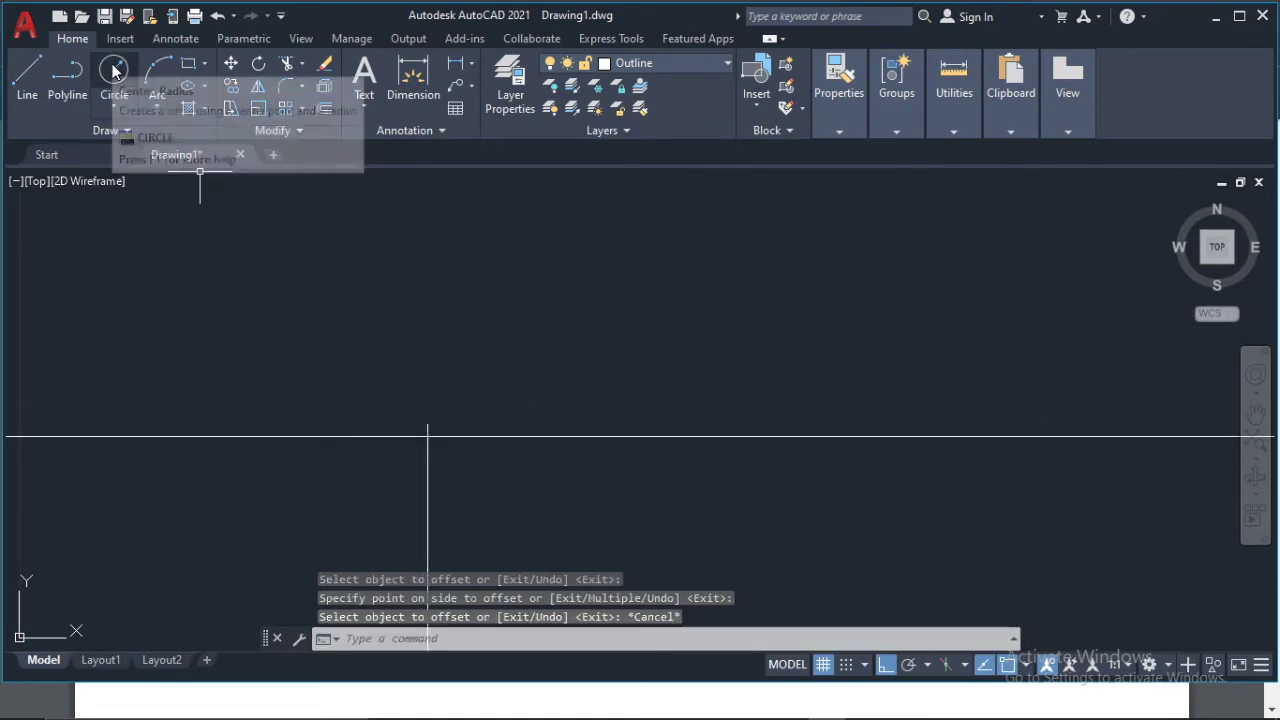
- Draw a radius-37 circle centred where the helper line meets the lower horizontal line
click(114, 68)
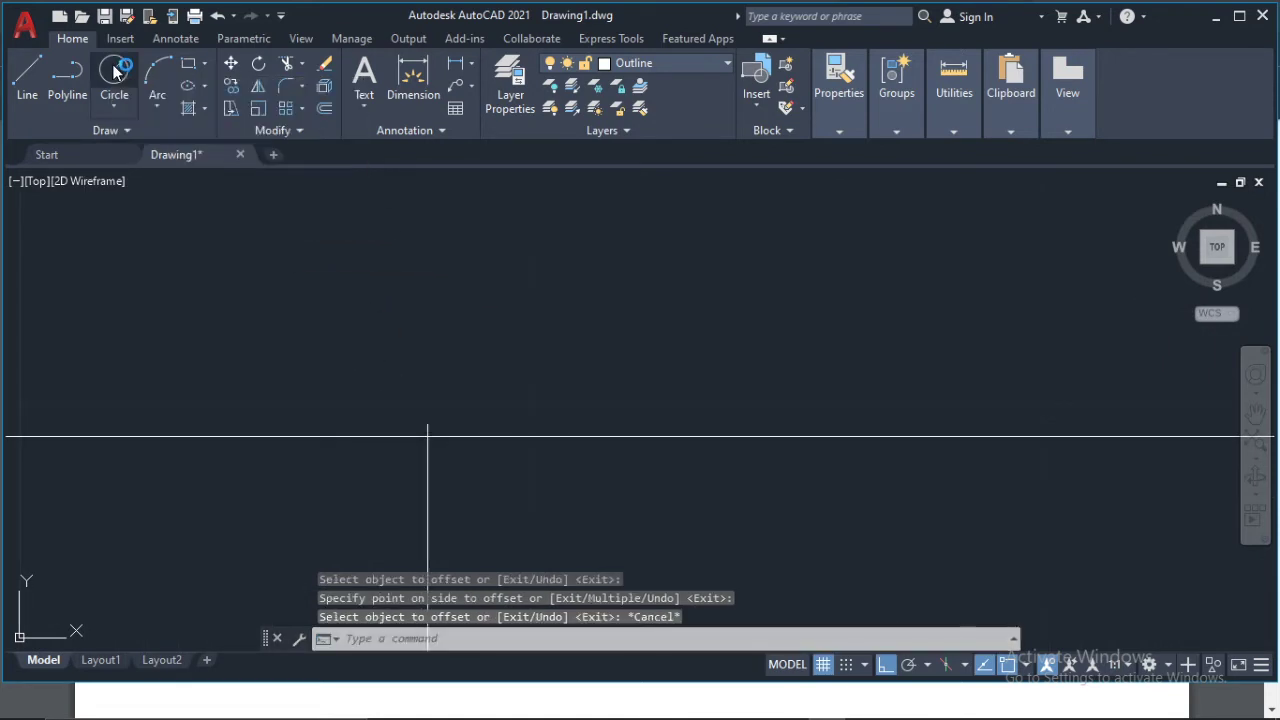
click(419, 434)
scroll(512, 372, down, 2)
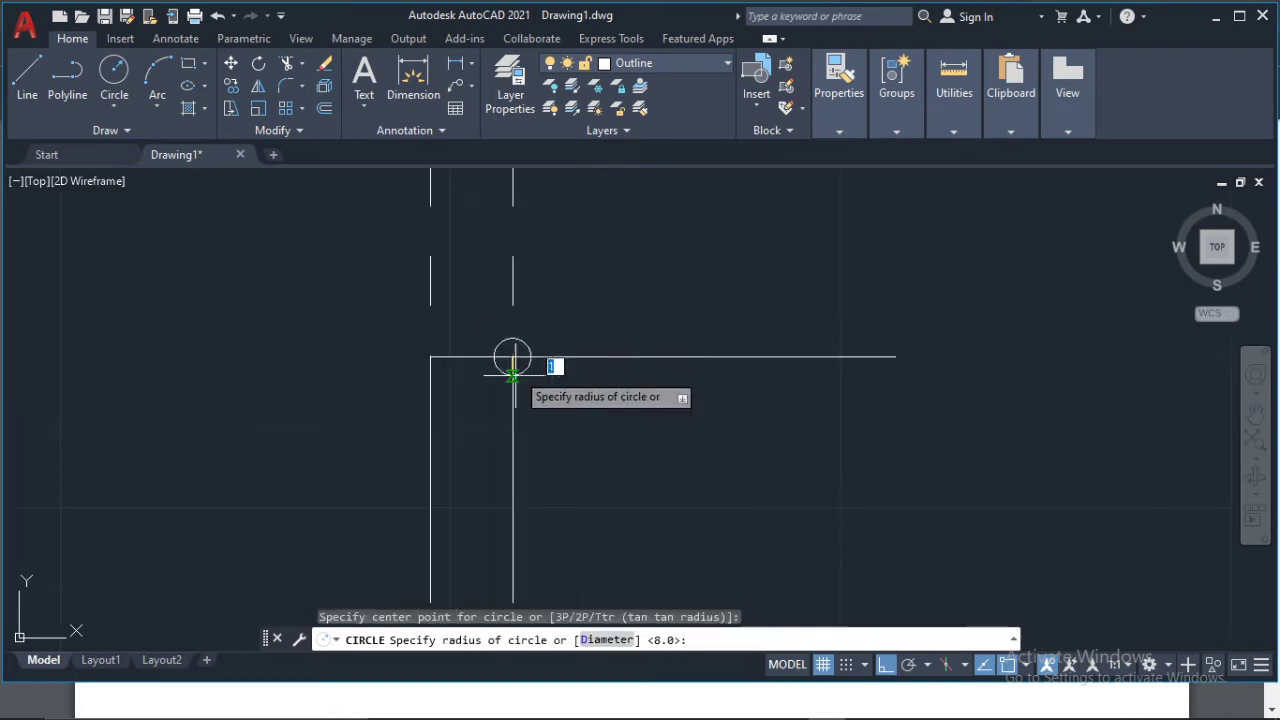
scroll(549, 360, up, 2)
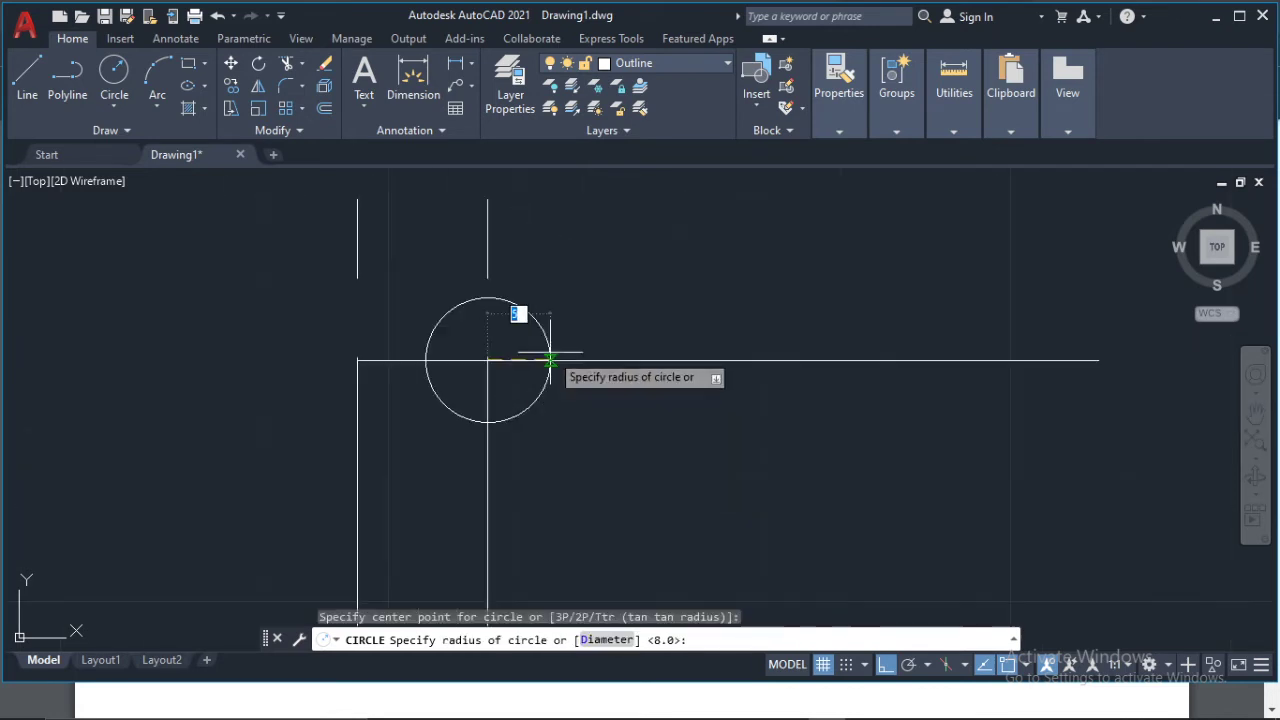
scroll(700, 300, down, 4)
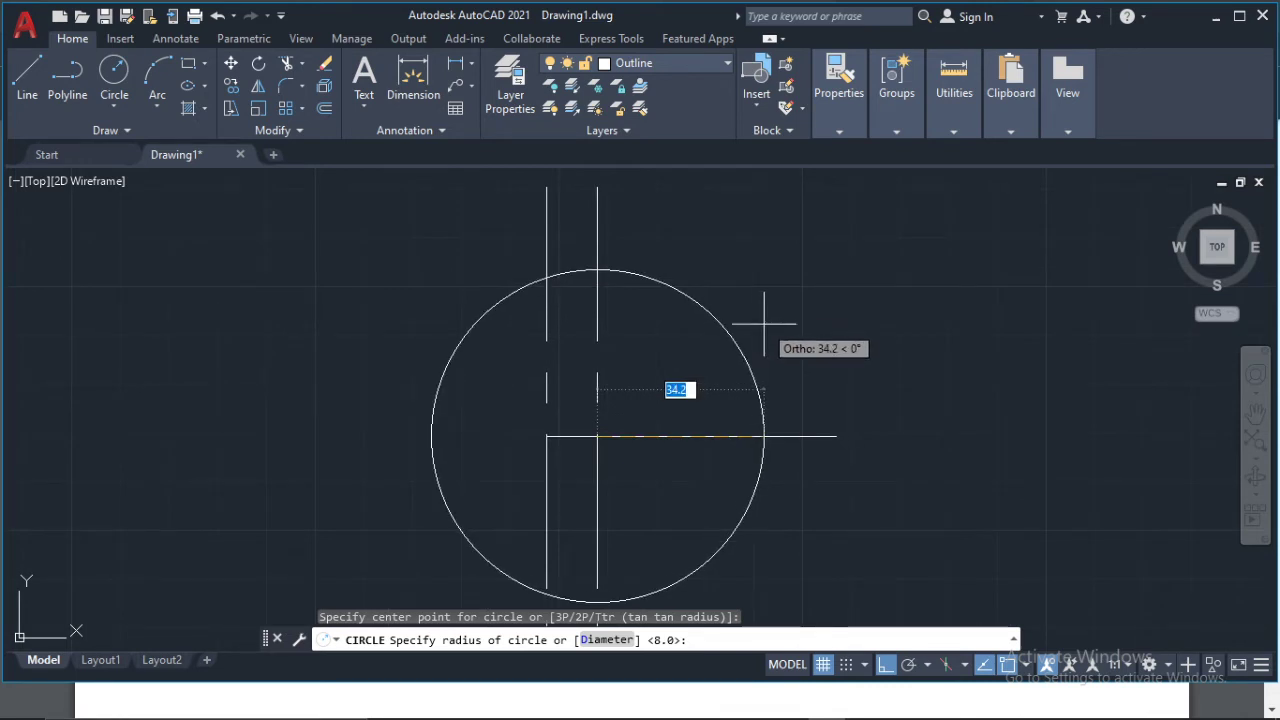
text(37)
key(Return)
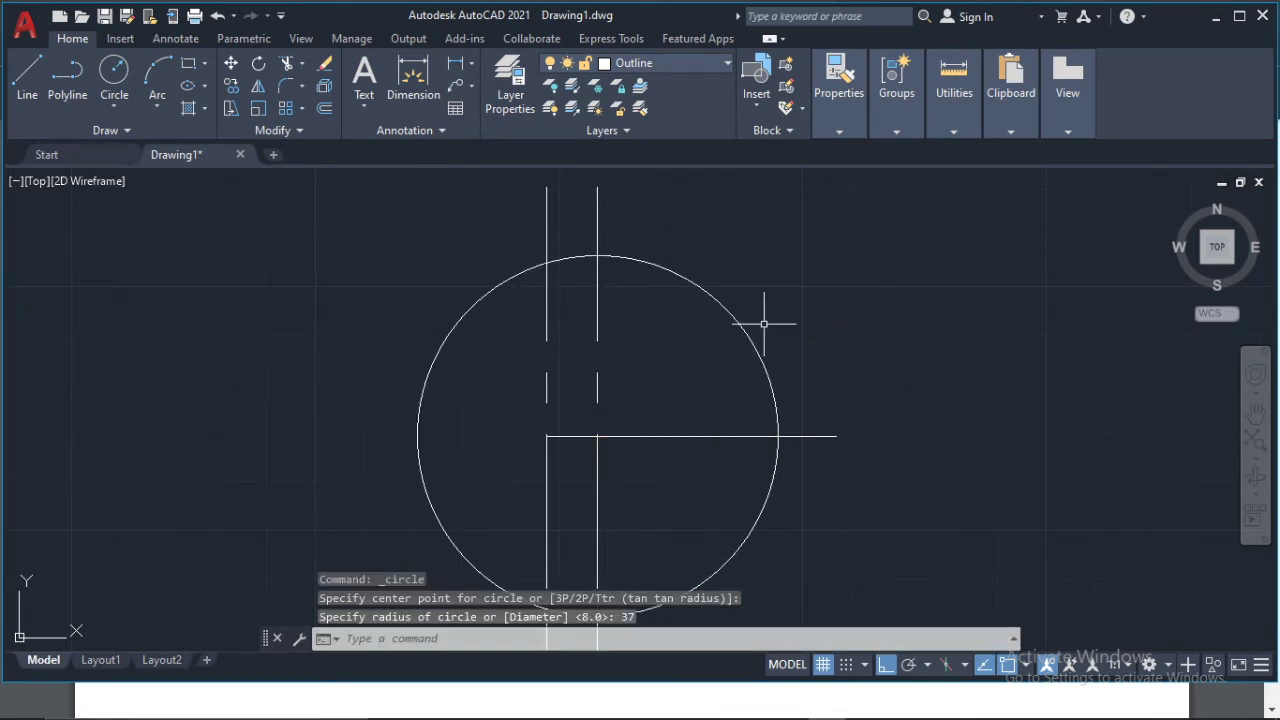
- Window-select the offset helper line and delete it
scroll(720, 300, down, 5)
scroll(650, 320, up, 3)
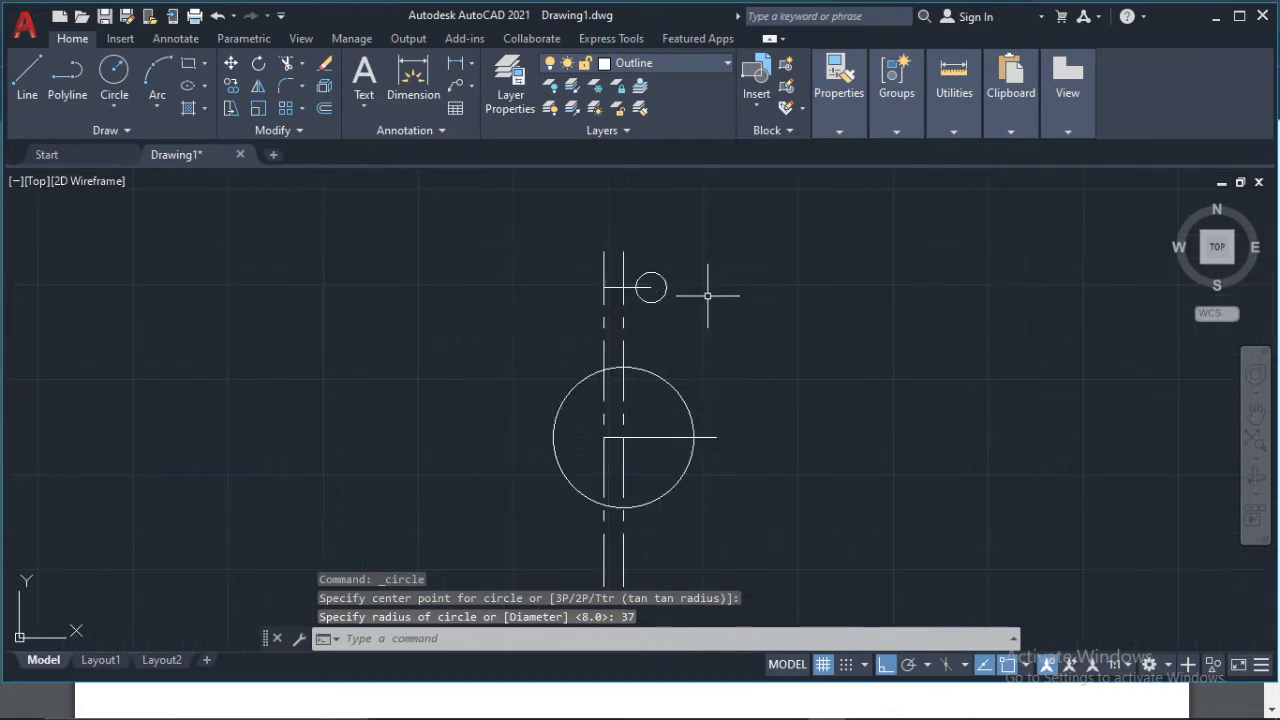
click(632, 310)
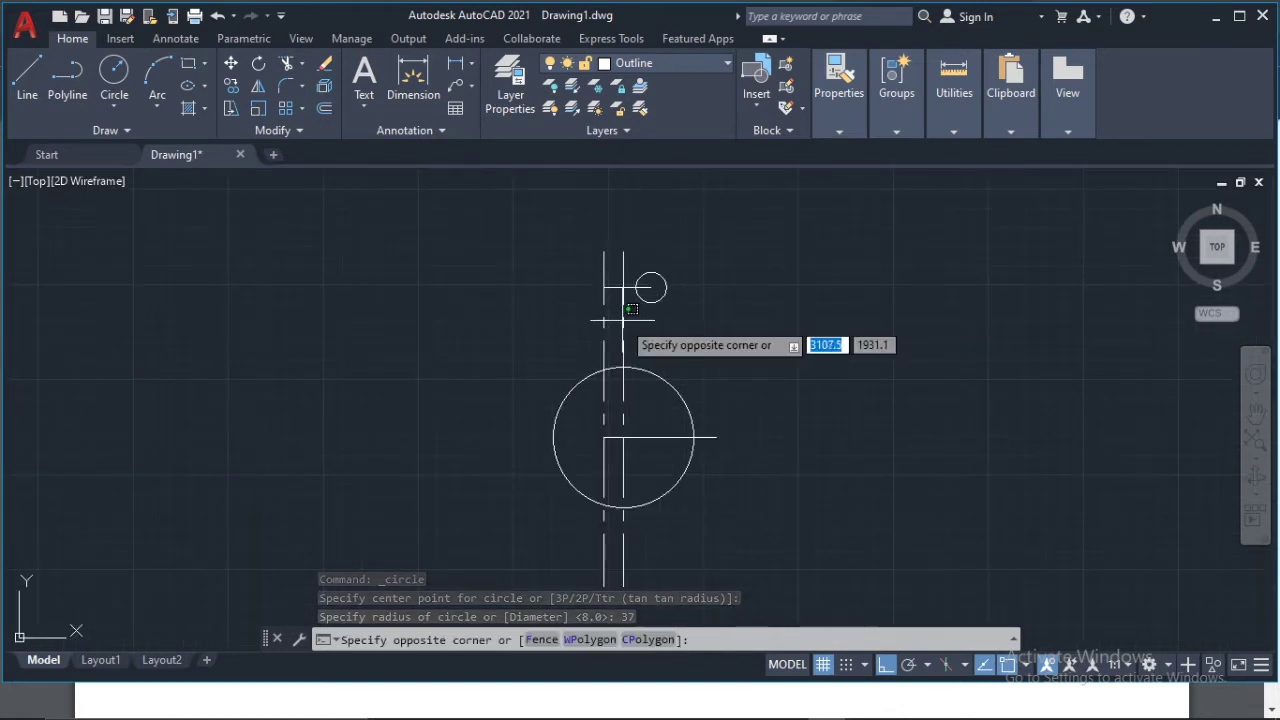
click(622, 321)
key(Delete)
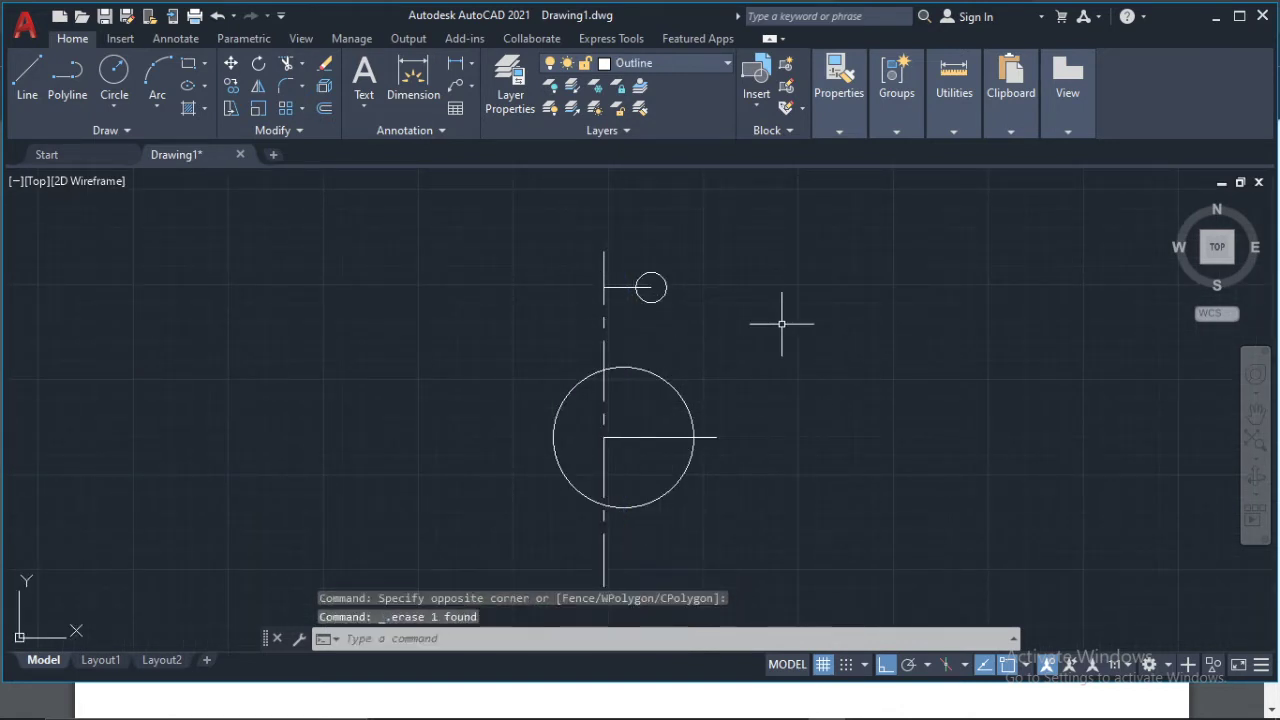
scroll(612, 408, up, 2)
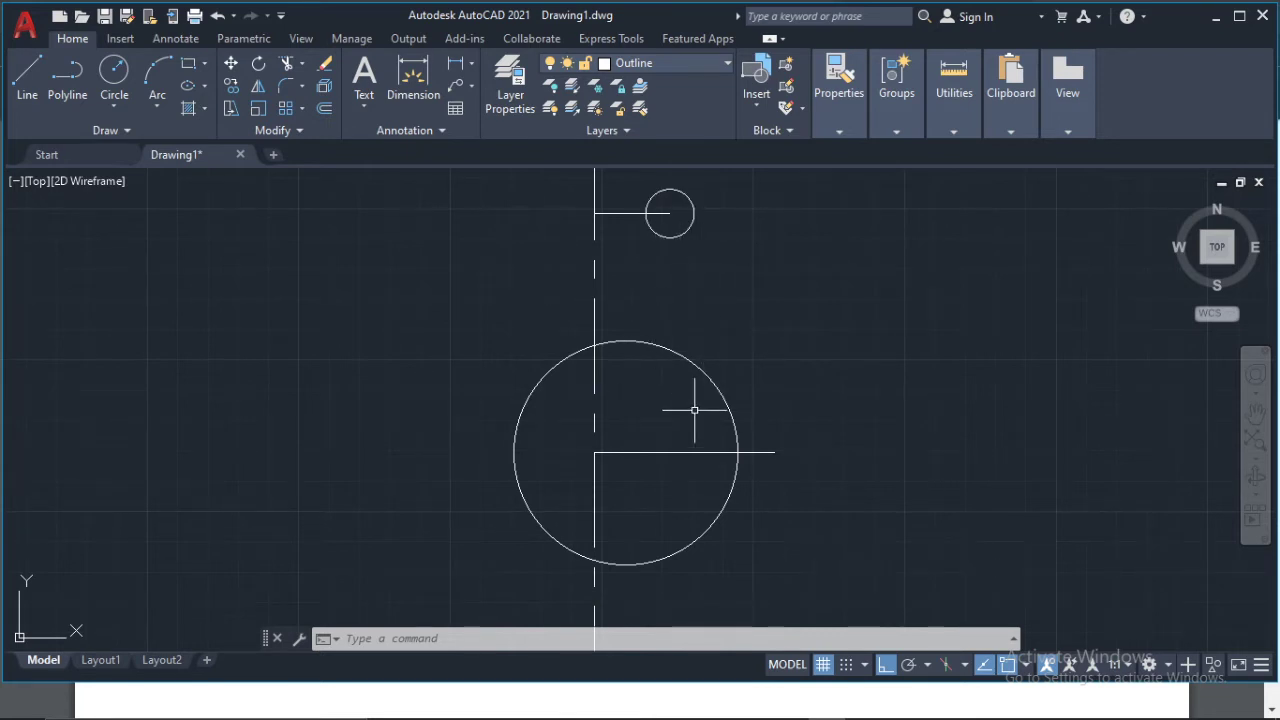
- Check the vase dimensions in the Tangency assignment PDF, then return to the AutoCAD drawing
mouse_move(641, 709)
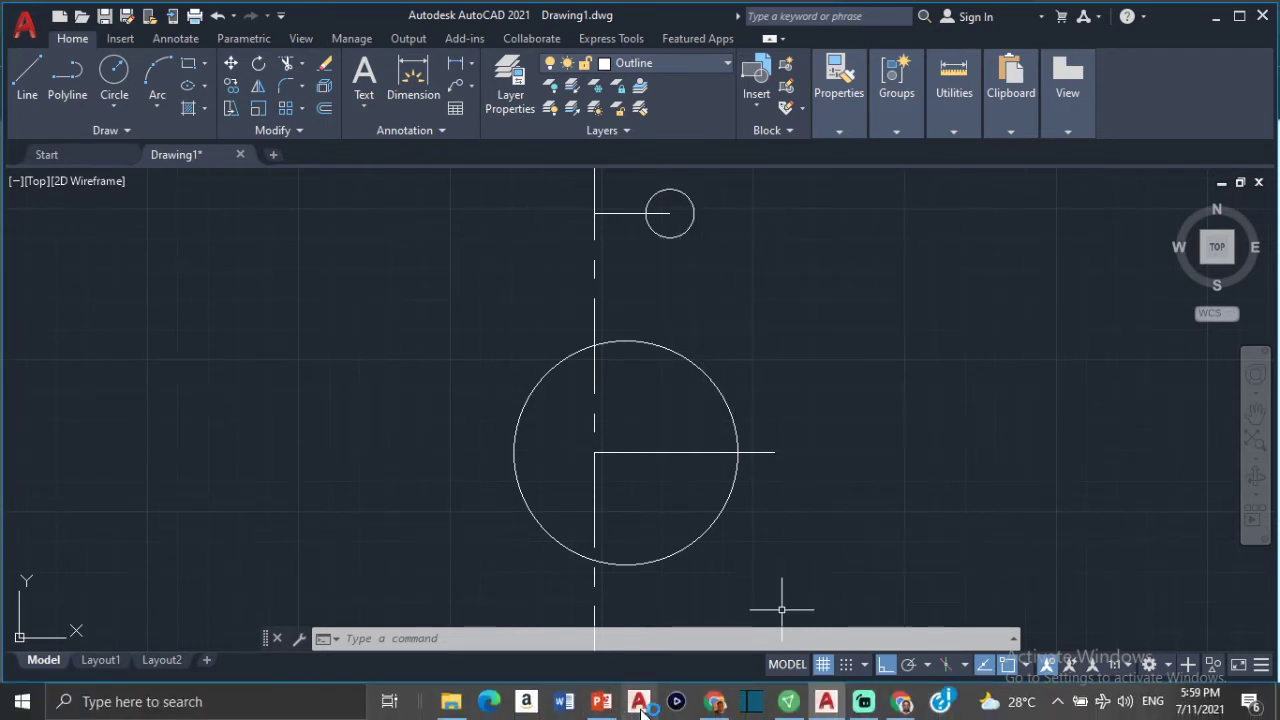
click(714, 701)
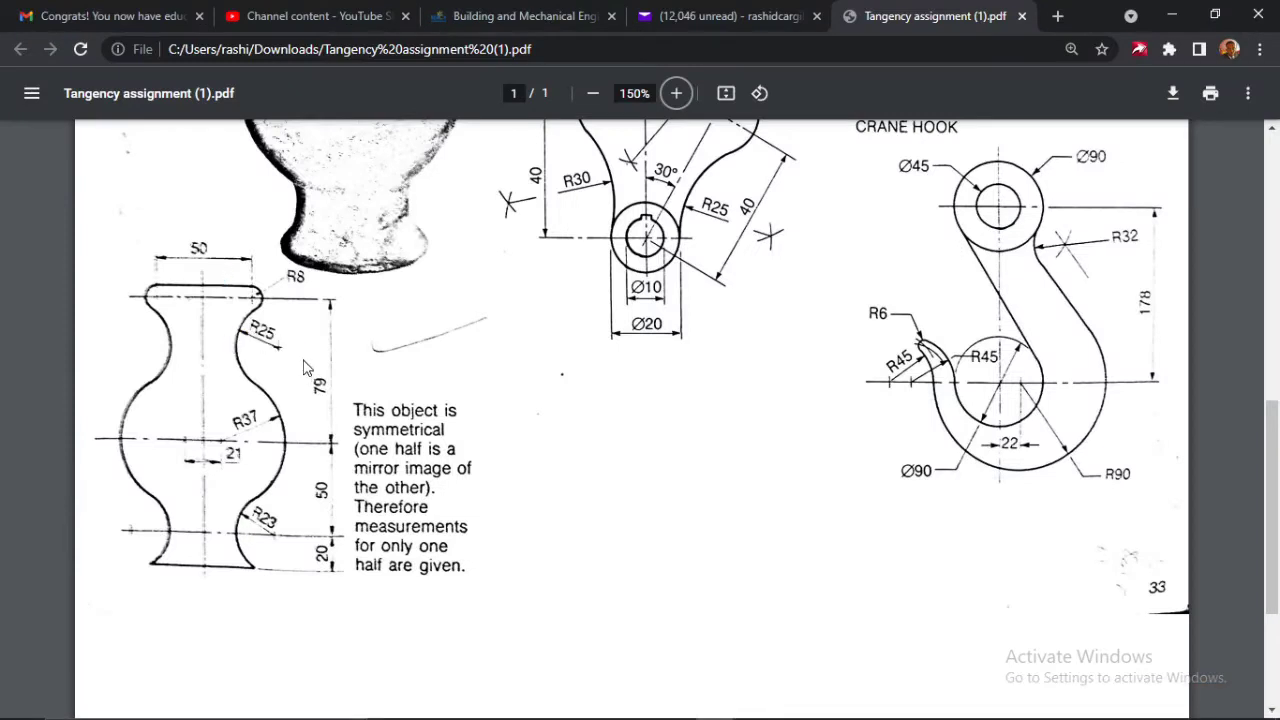
mouse_move(677, 715)
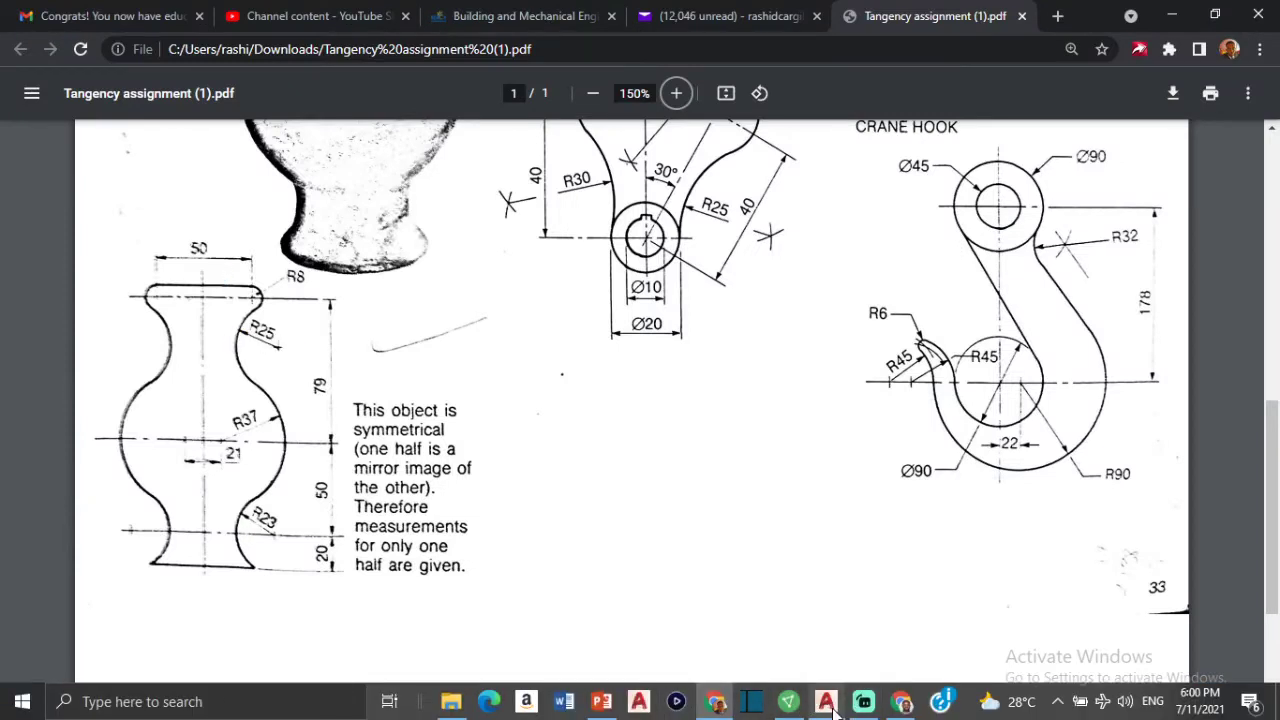
click(826, 702)
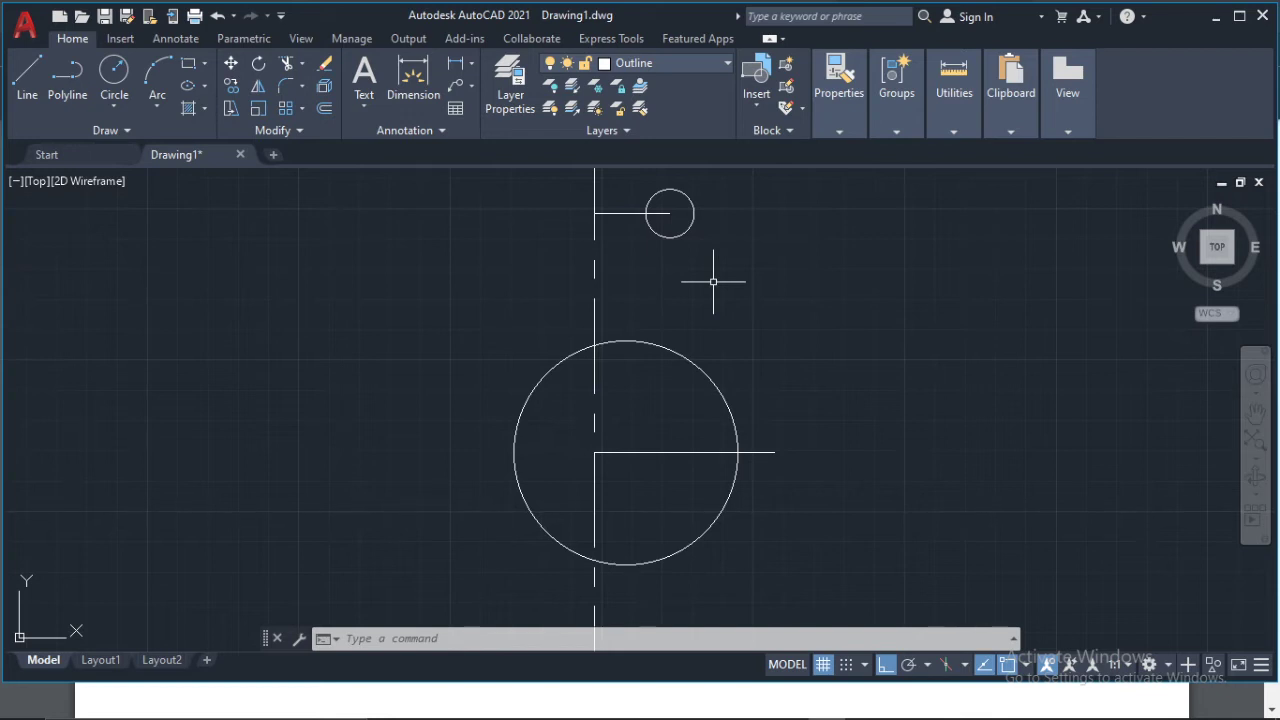
mouse_move(798, 715)
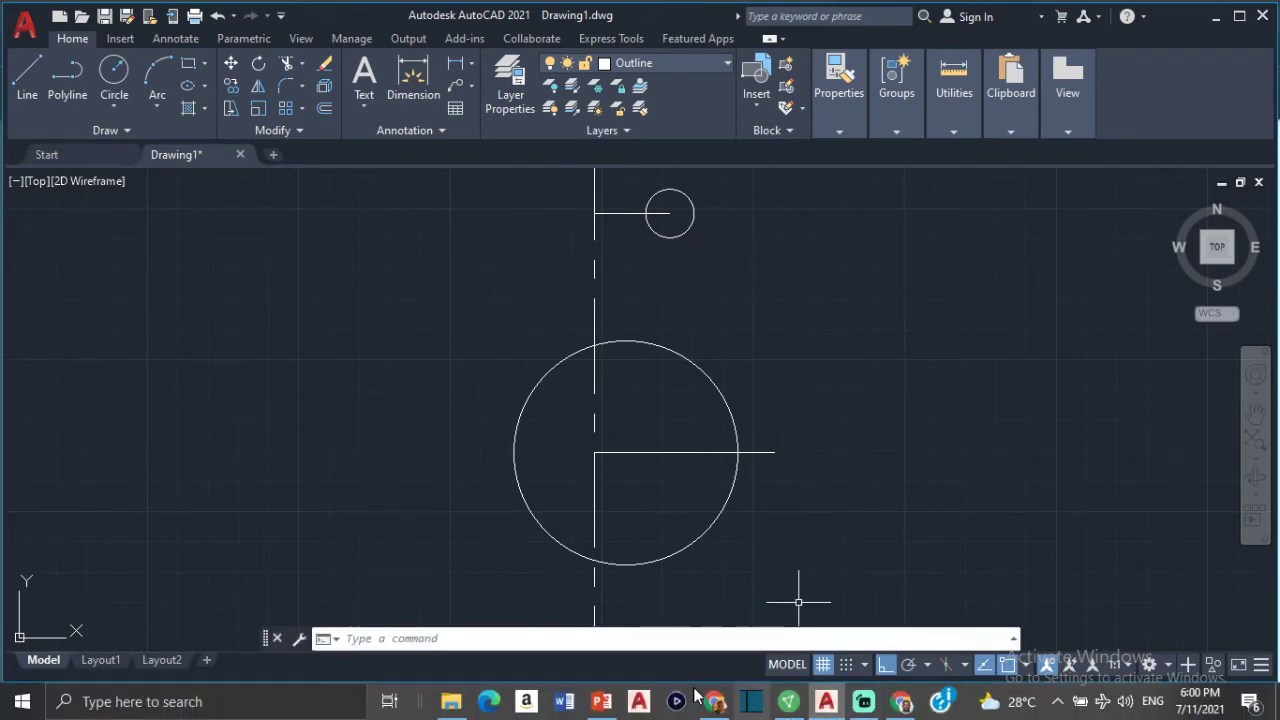
click(714, 701)
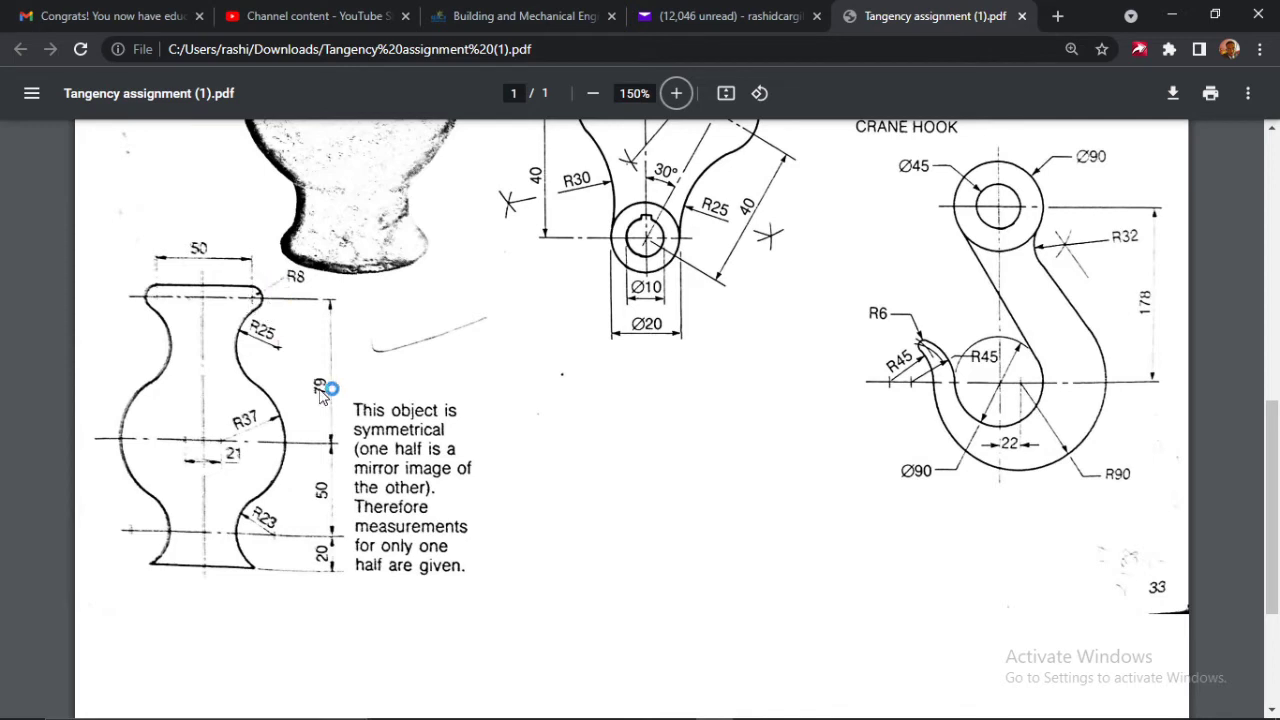
mouse_move(530, 715)
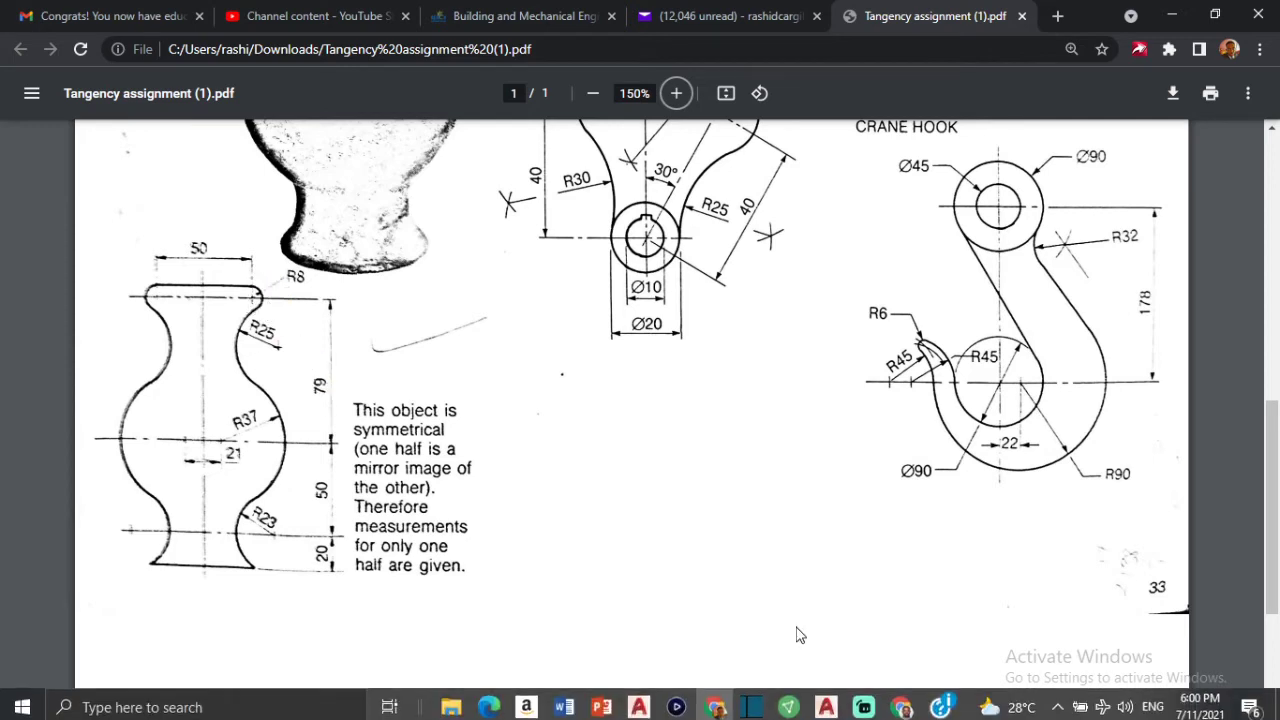
click(830, 704)
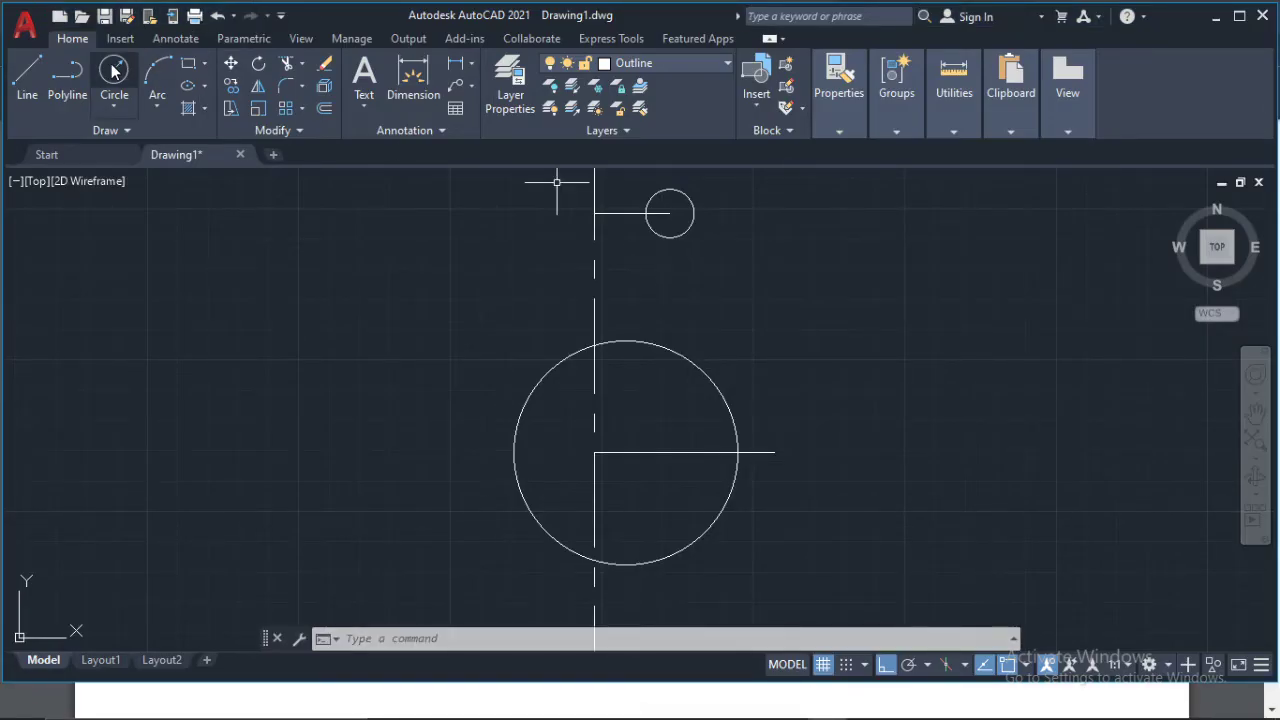
- Set the object colour to grey 99,100,102 and draw a radius-33 circle concentric with the radius-8 circle
click(839, 82)
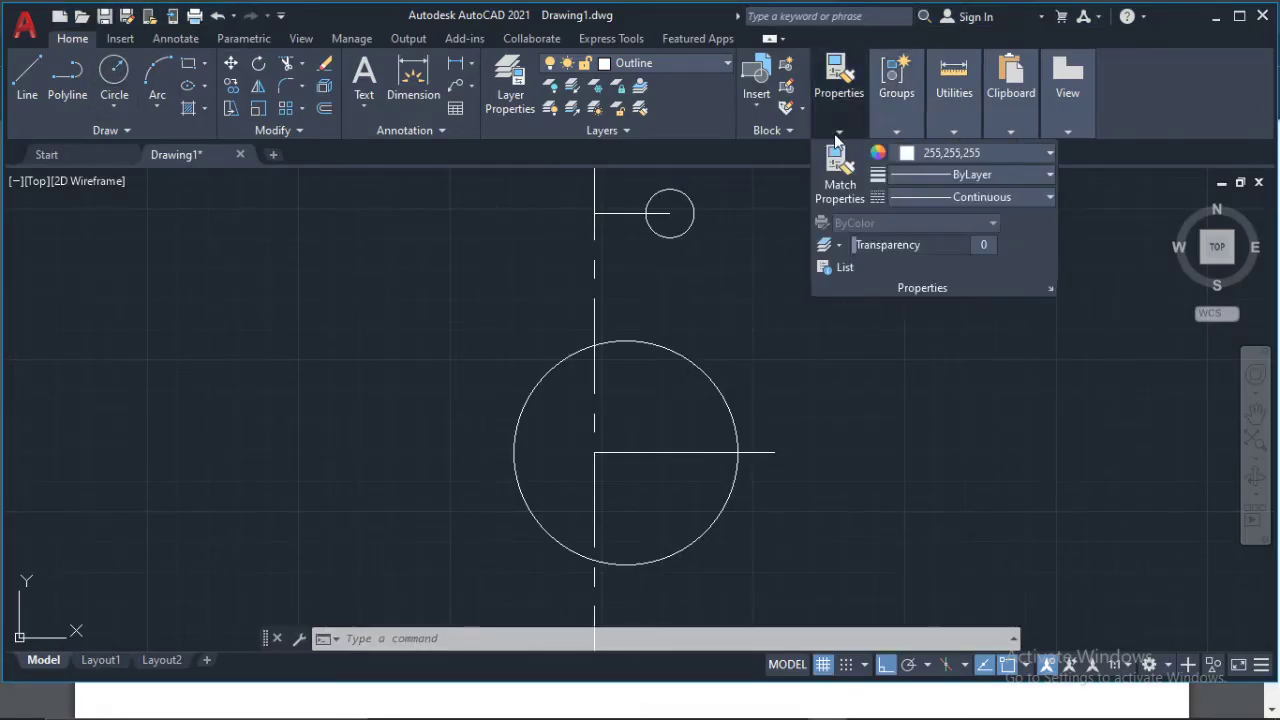
click(968, 153)
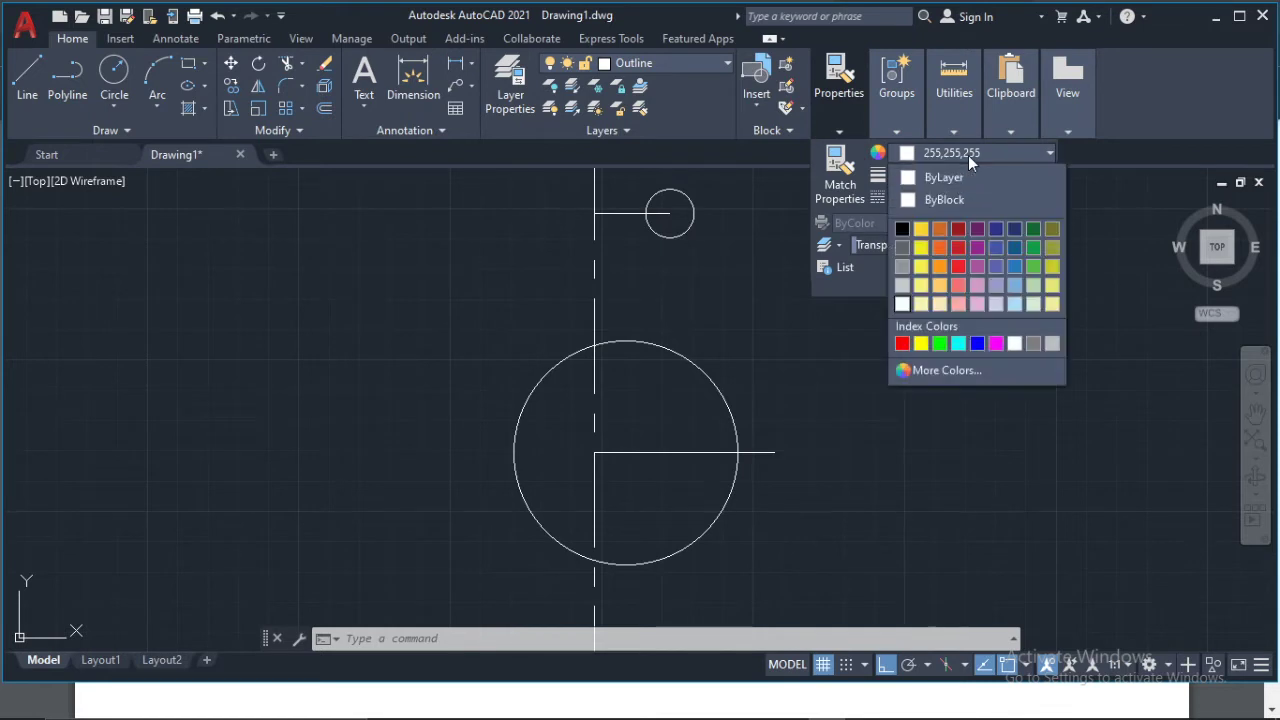
click(904, 247)
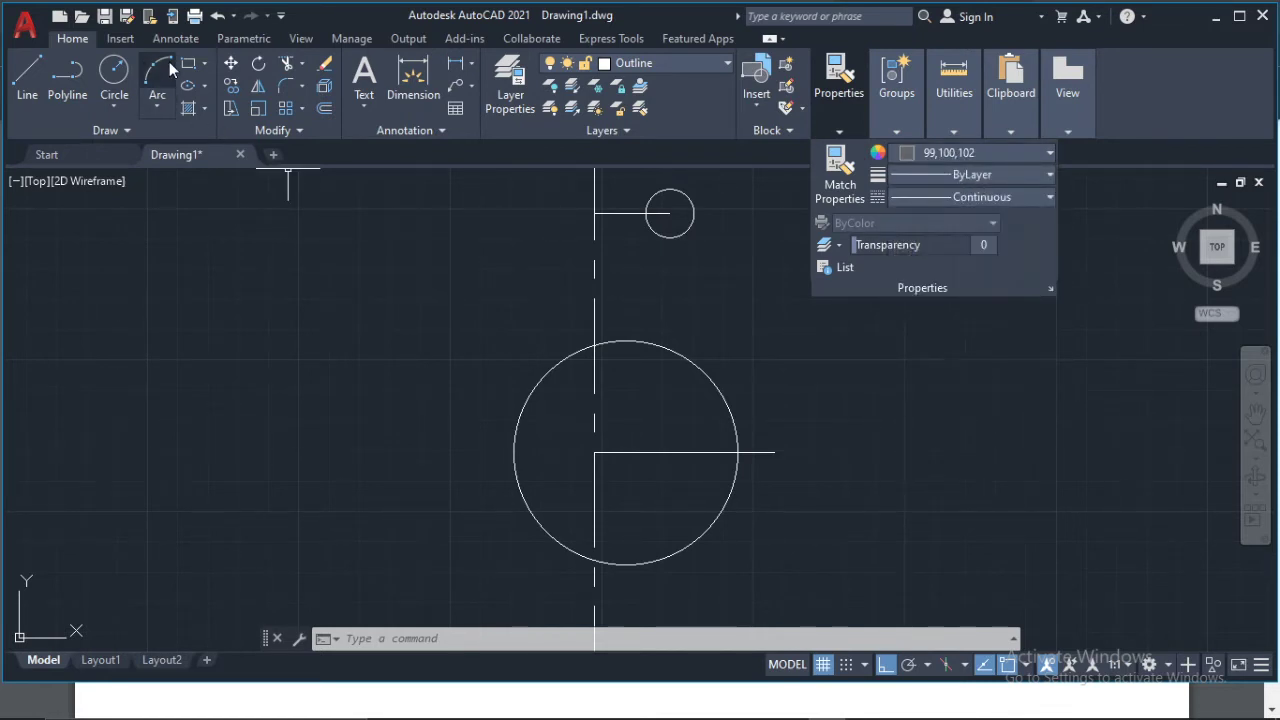
click(114, 72)
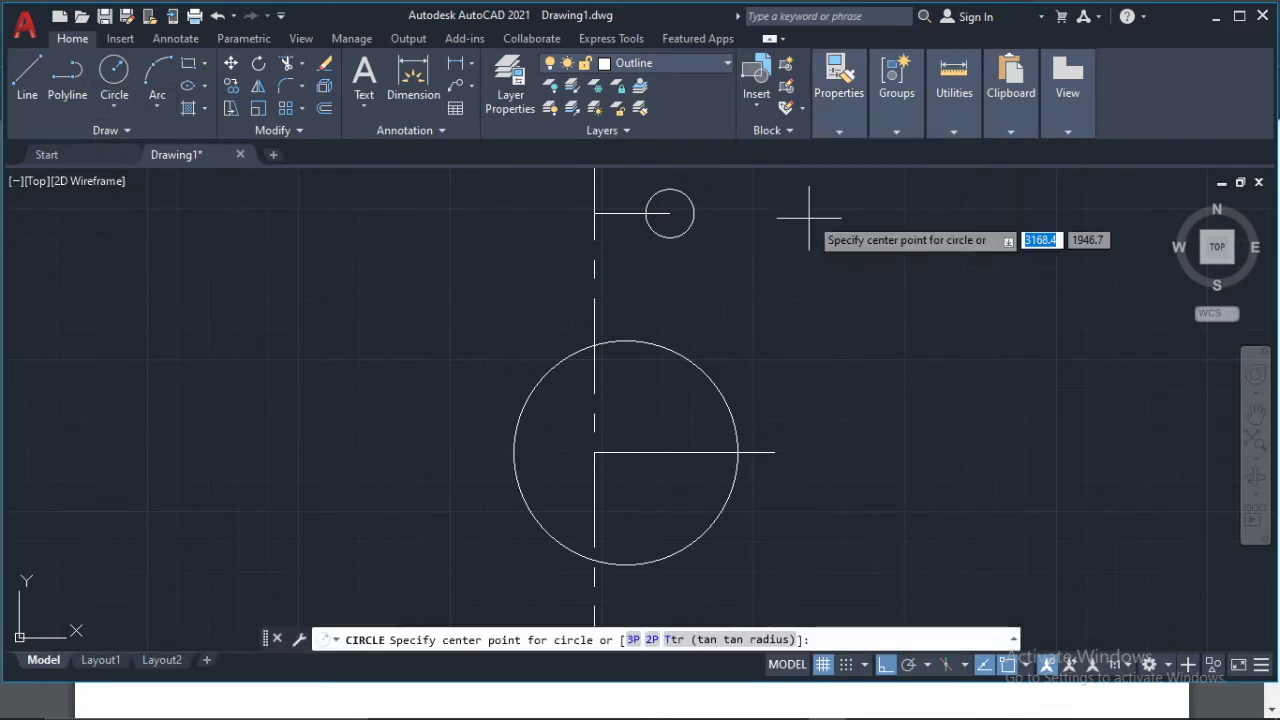
click(669, 213)
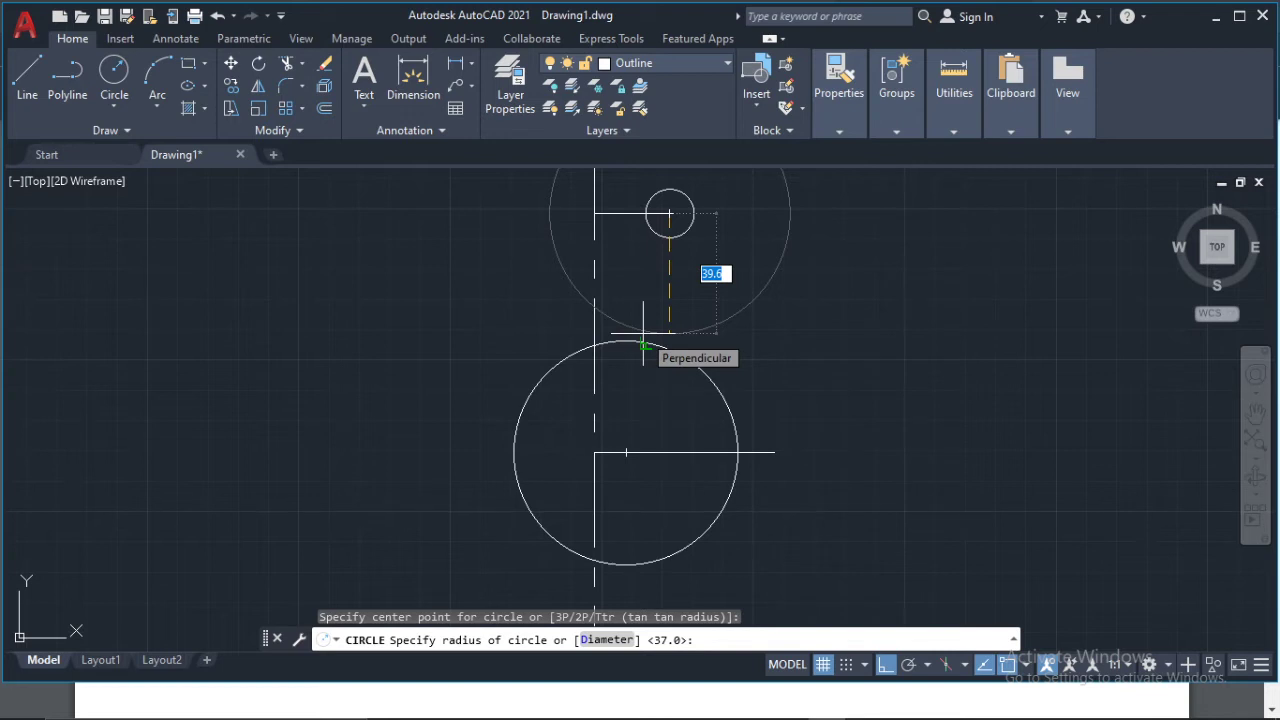
text(33)
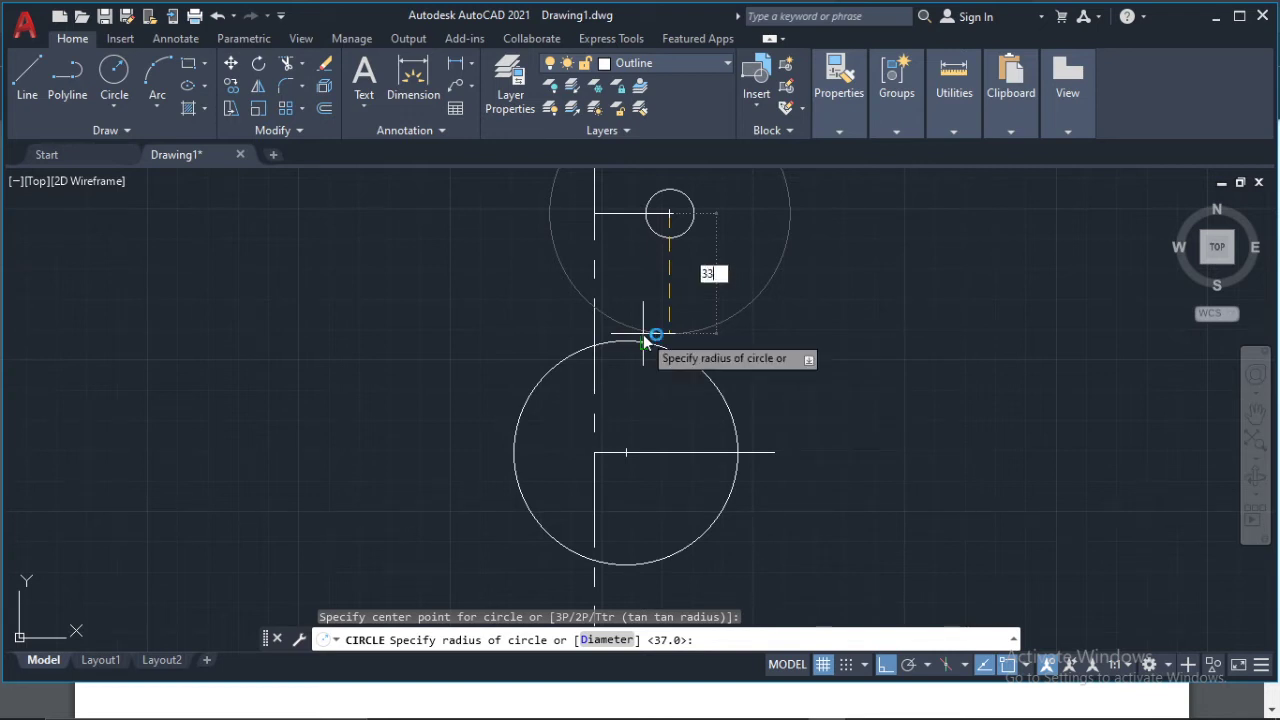
key(Return)
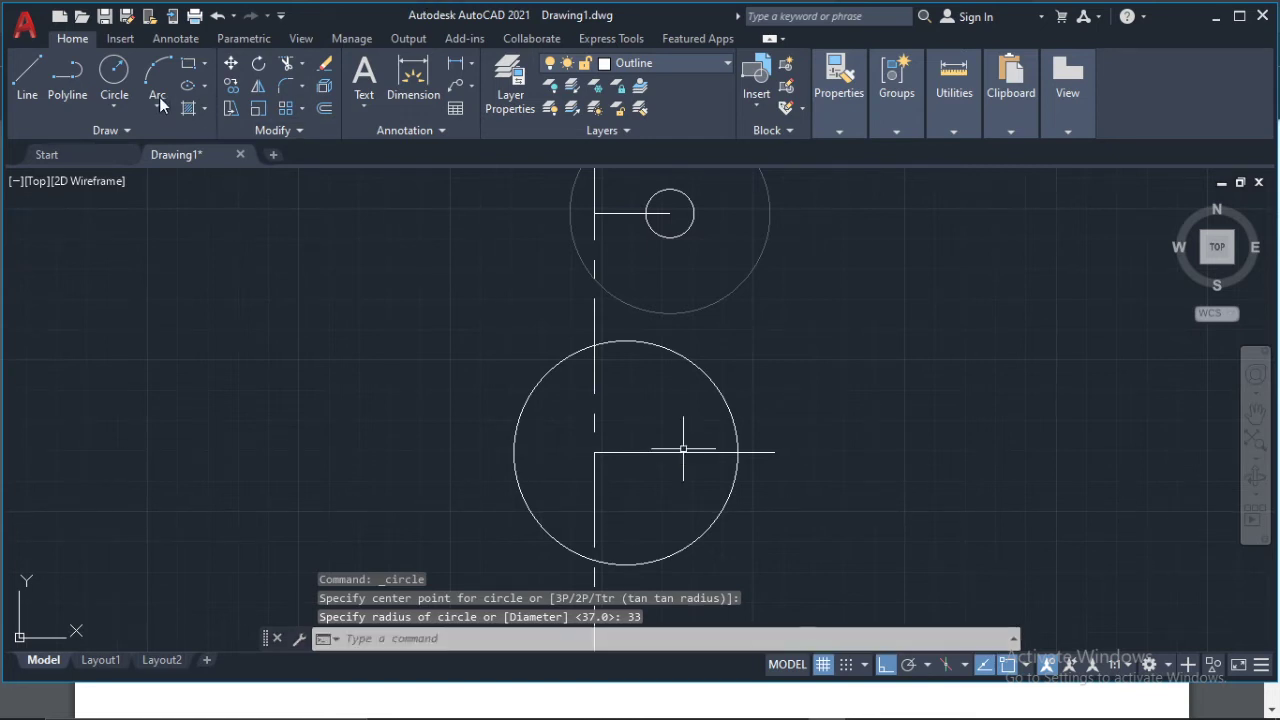
- Draw a radius-62 construction circle sharing the radius-37 circle's centre, with object snaps checked
click(114, 70)
scroll(481, 426, up, 5)
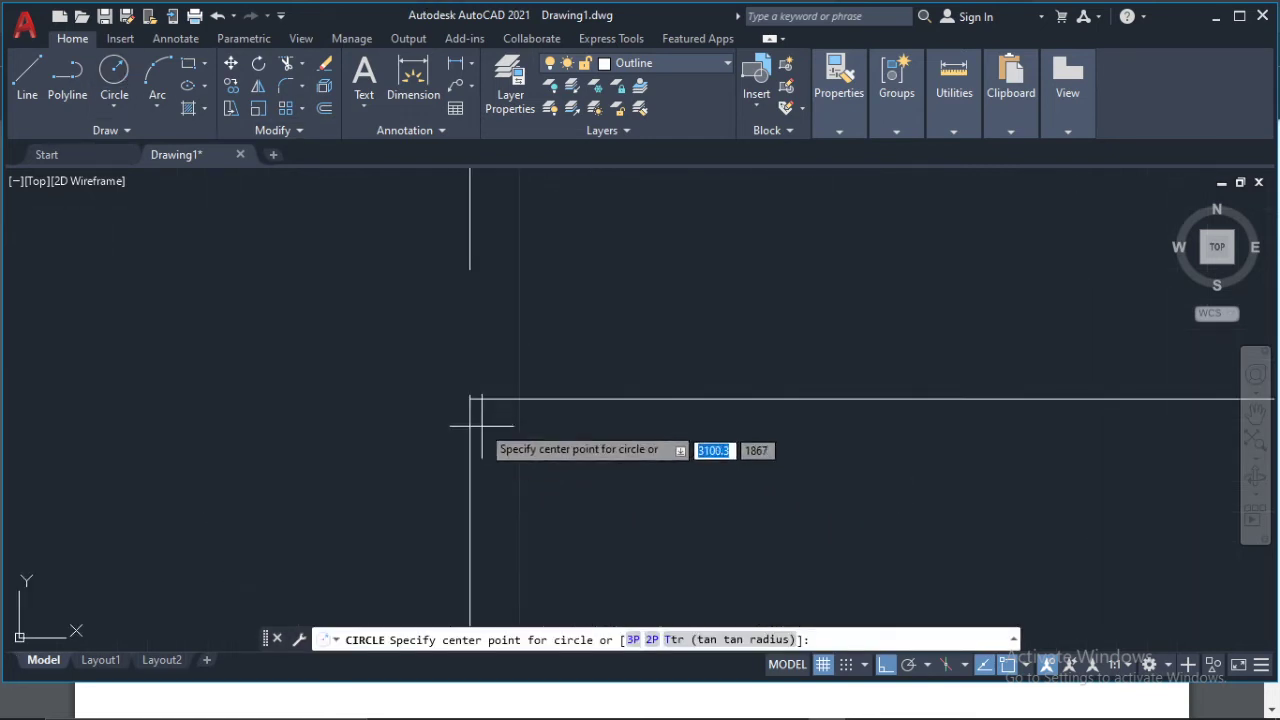
scroll(680, 363, down, 5)
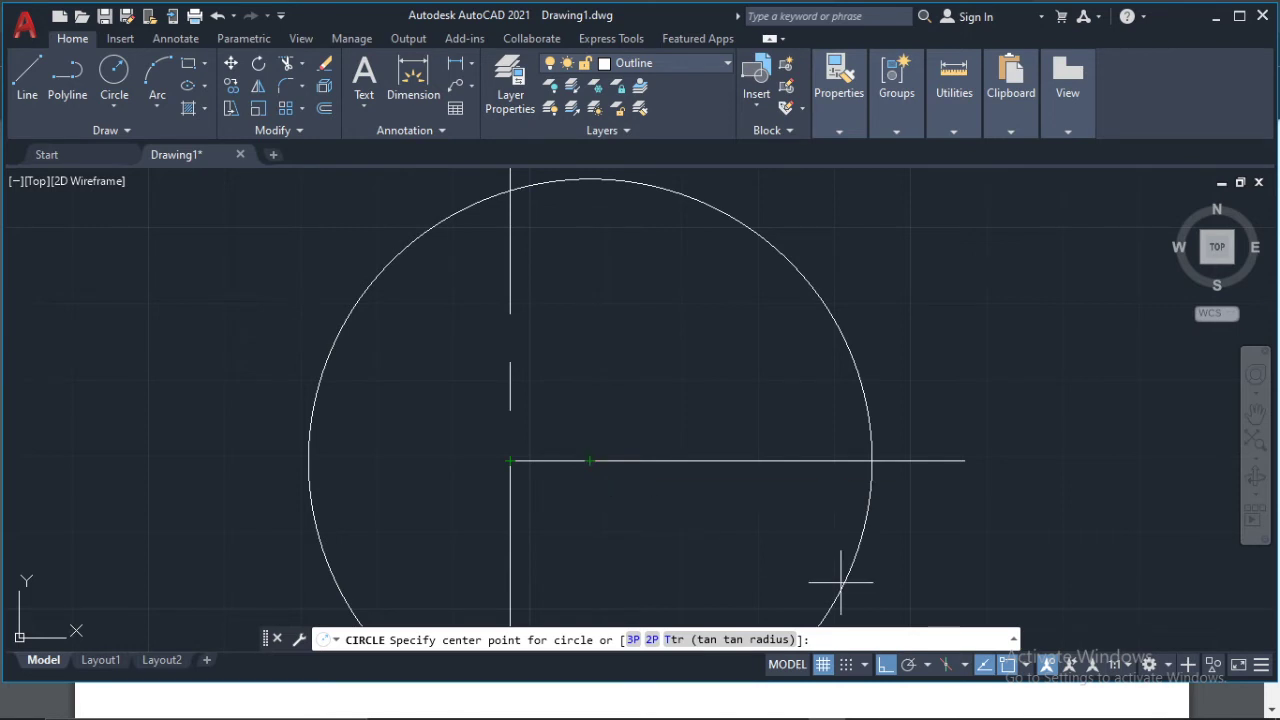
click(1027, 666)
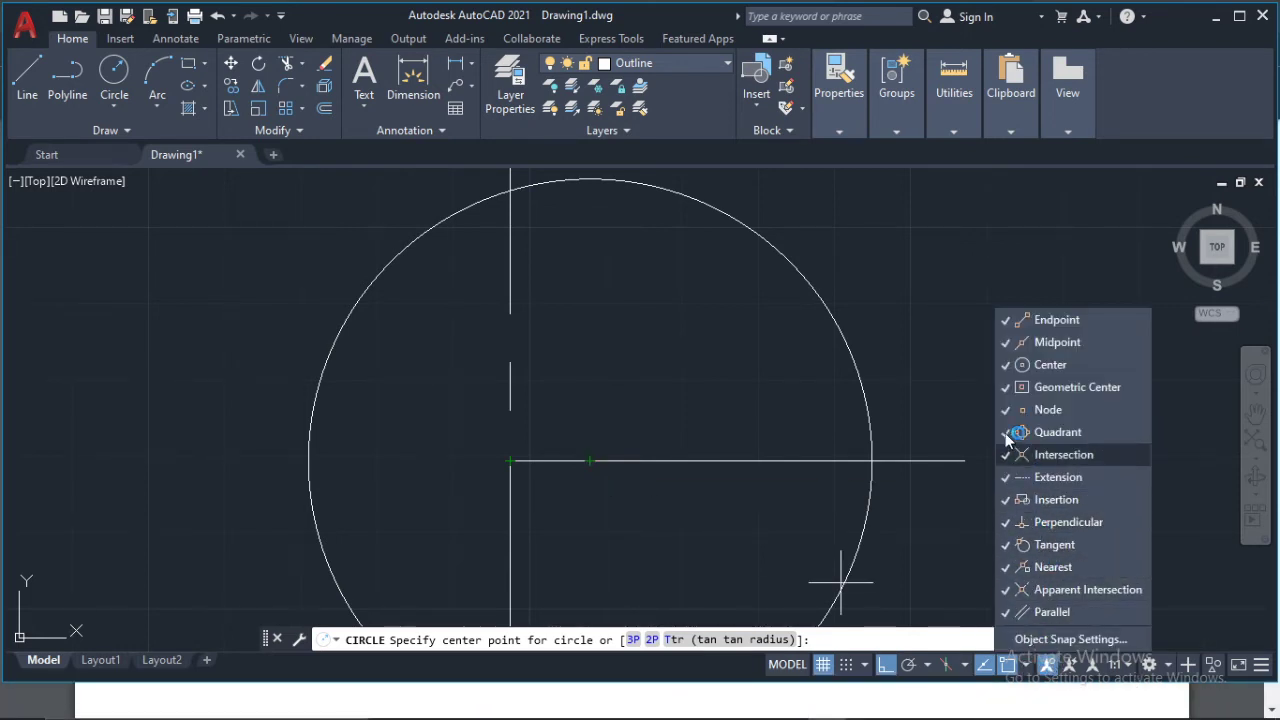
click(903, 272)
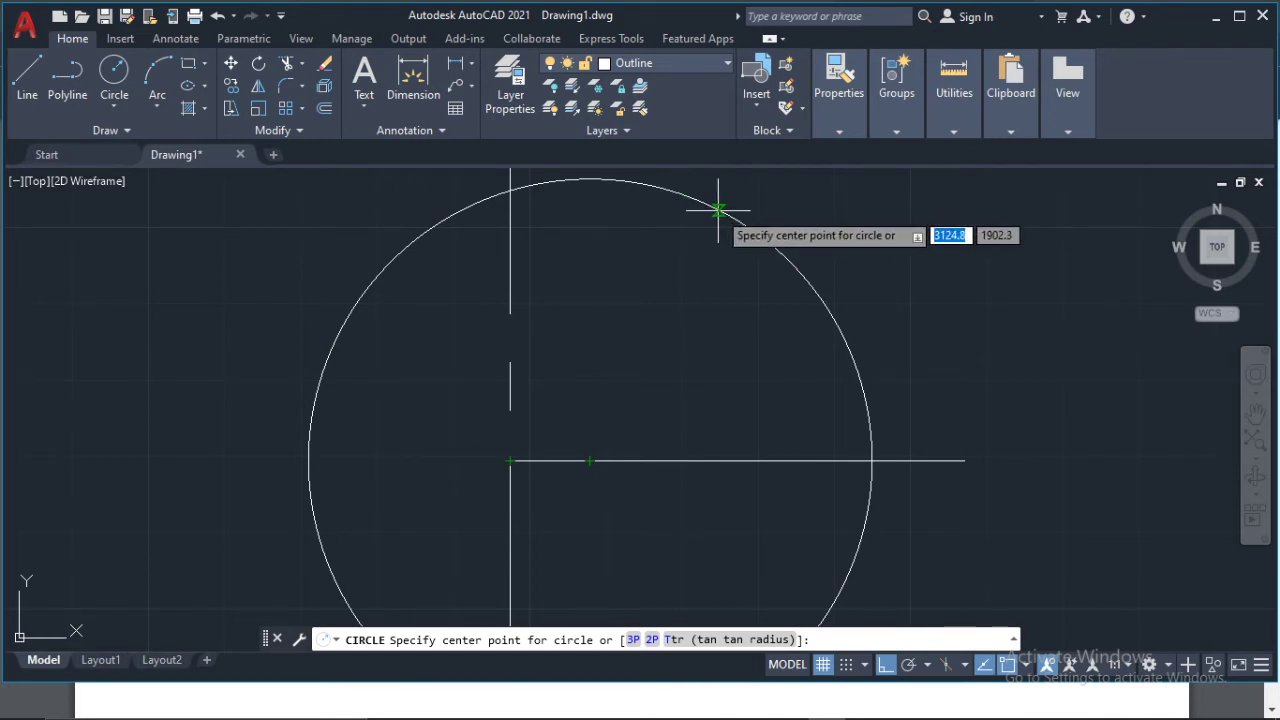
click(590, 461)
scroll(785, 265, down, 4)
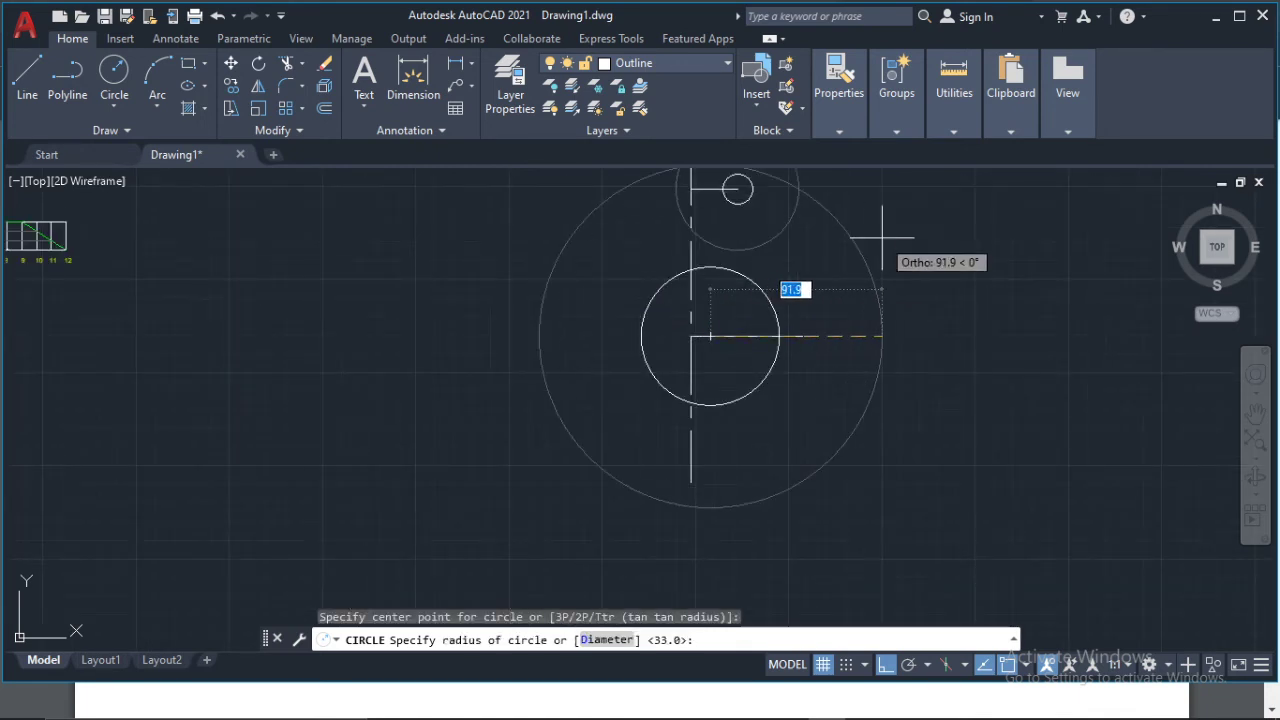
text(62)
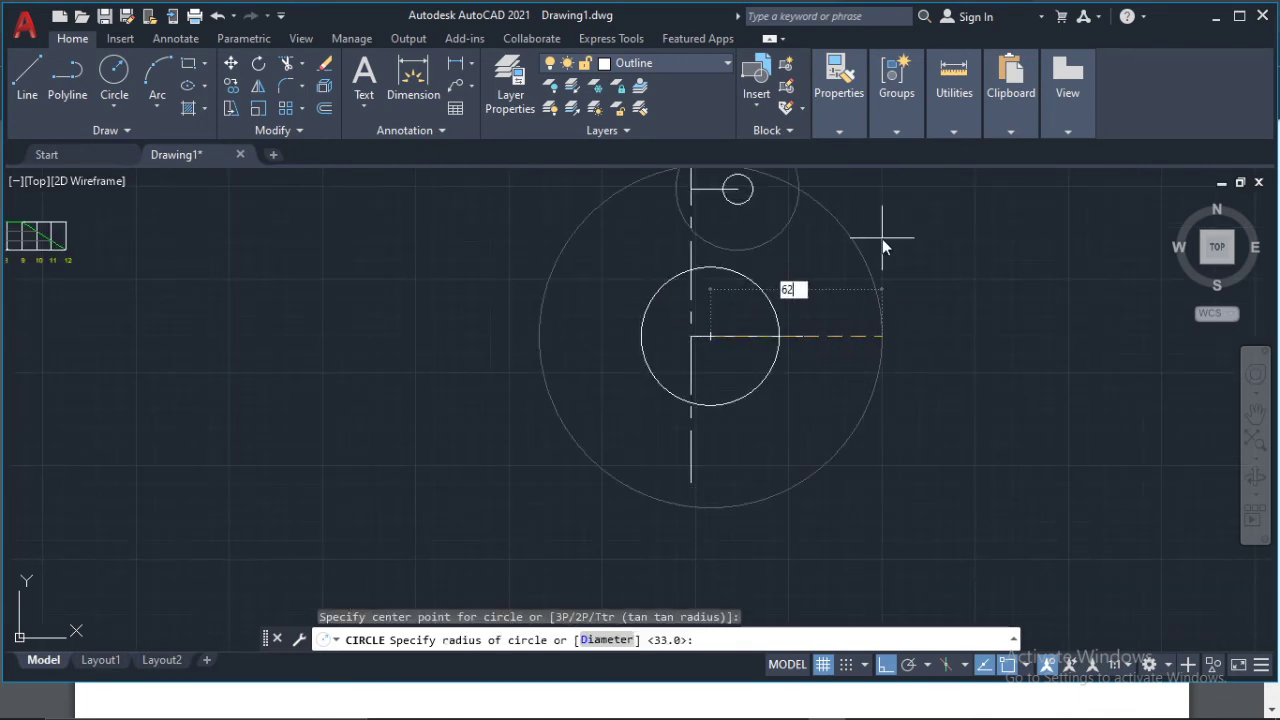
key(Return)
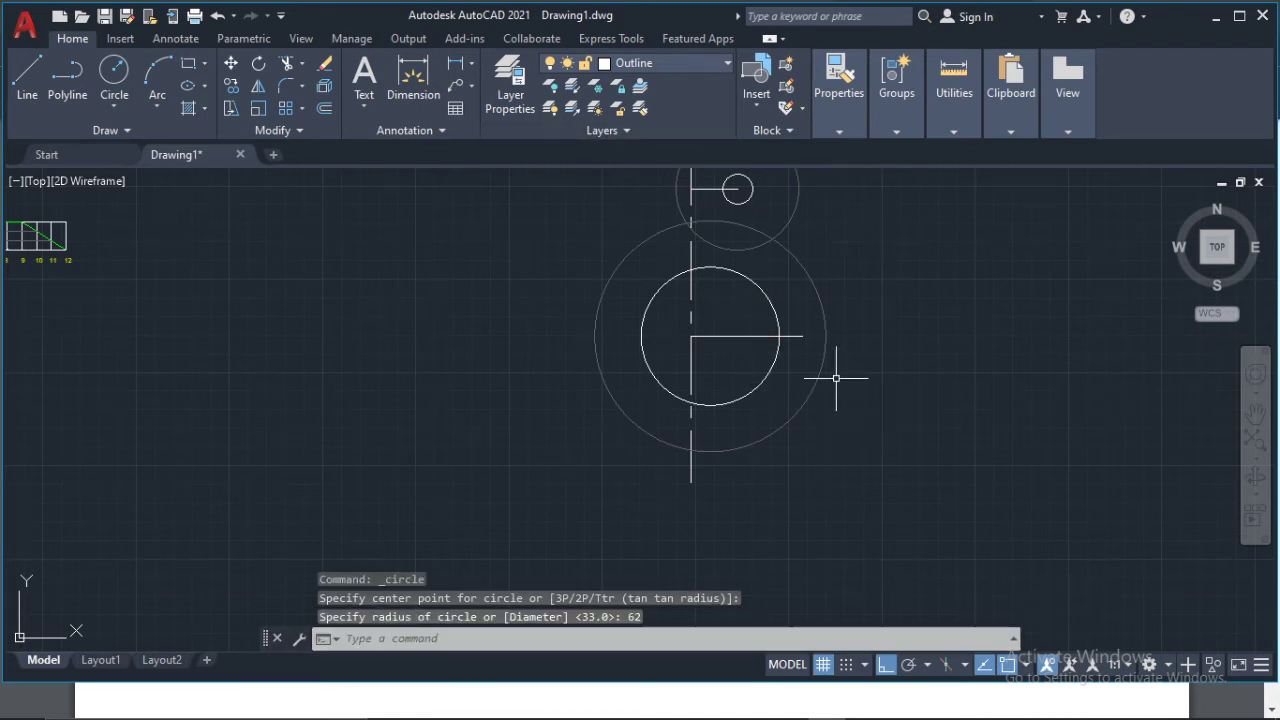
key(Escape)
middle_drag(737, 209, 691, 318)
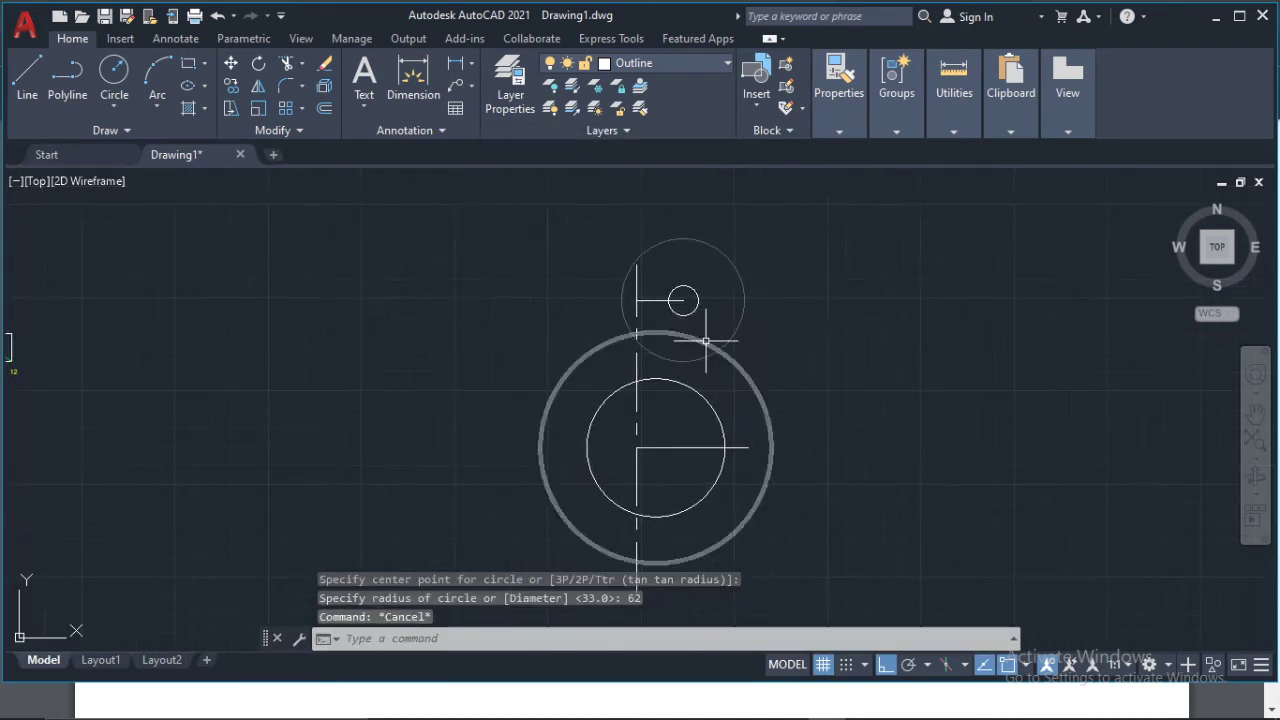
scroll(740, 277, up, 2)
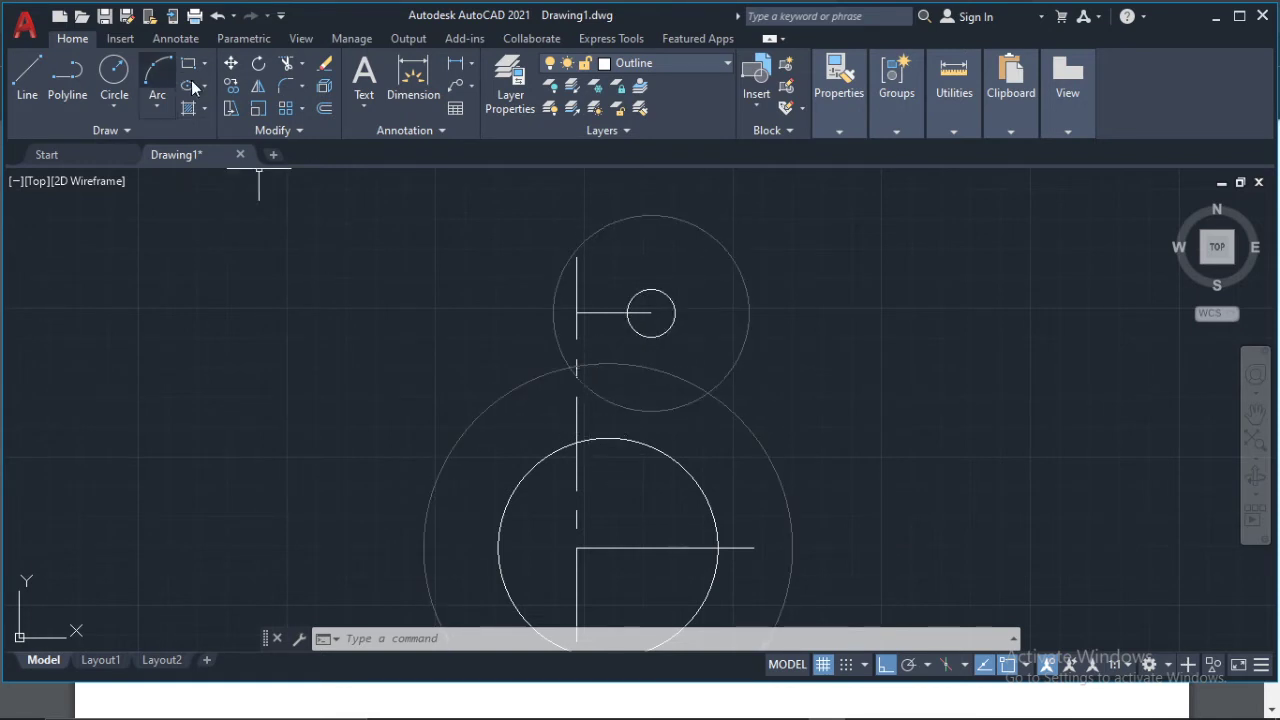
- Switch new objects to a light colour and draw a radius-25 circle where the construction circles cross
mouse_move(819, 117)
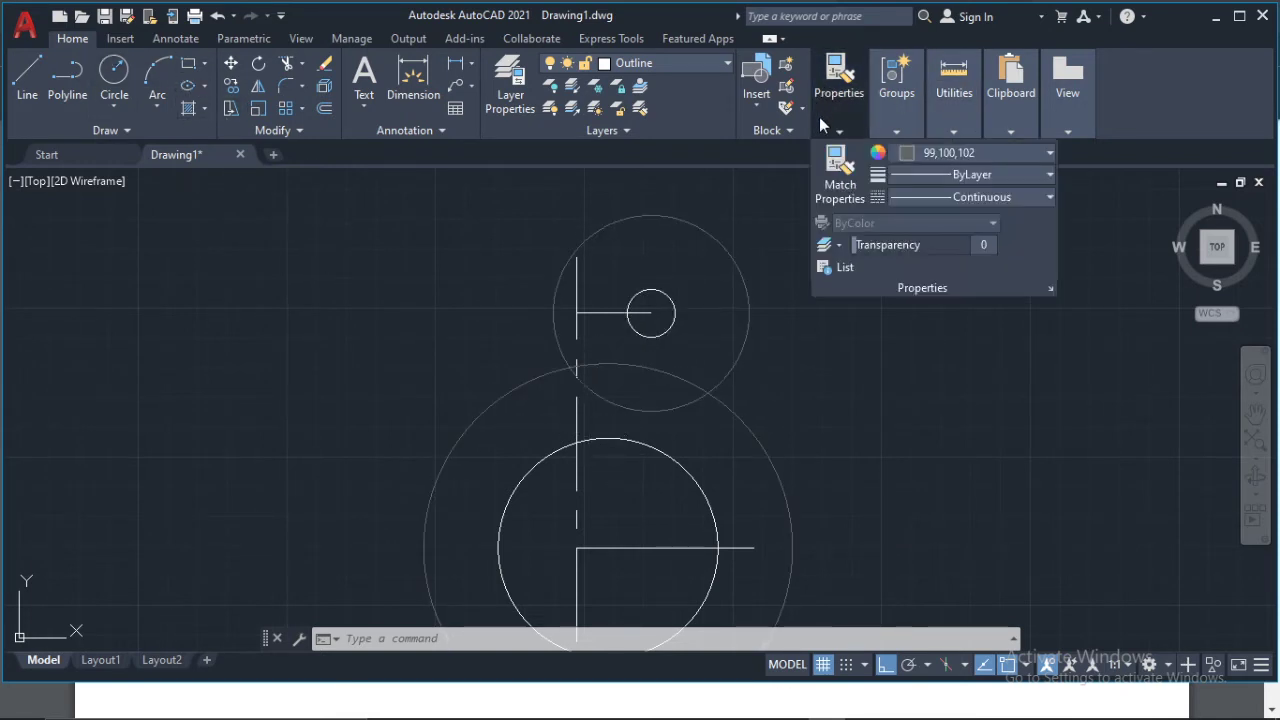
click(964, 152)
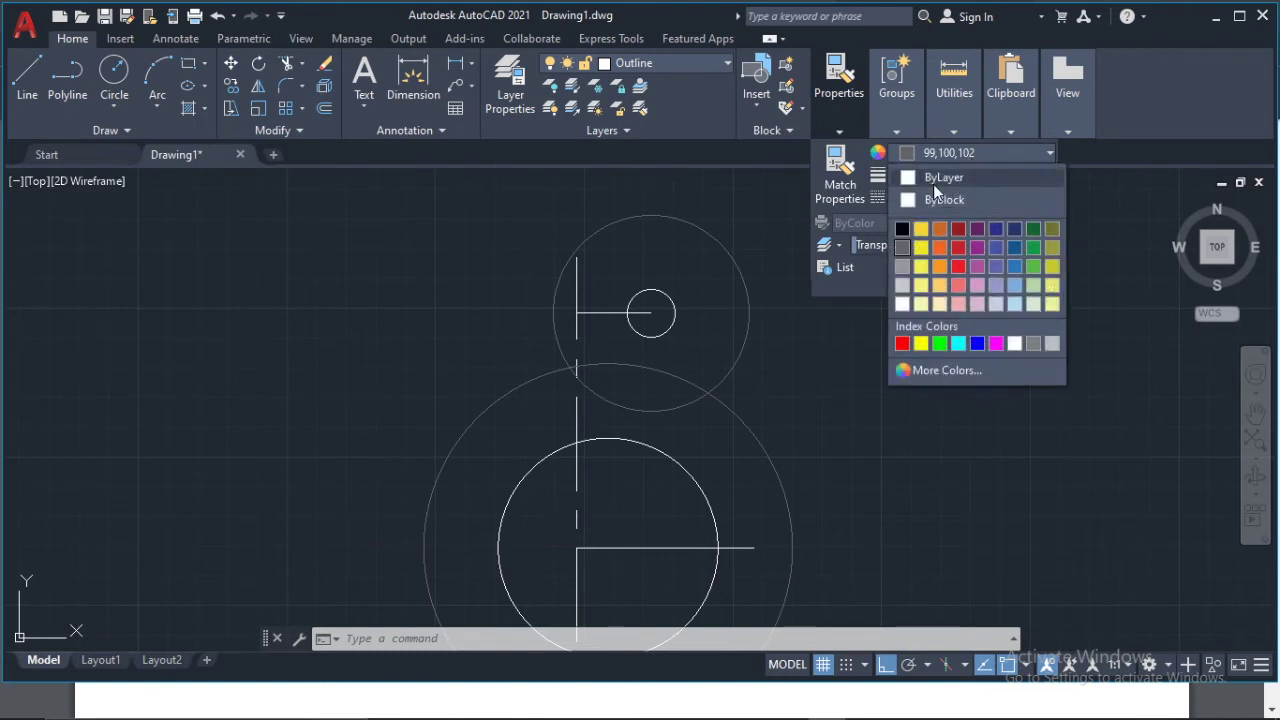
click(902, 304)
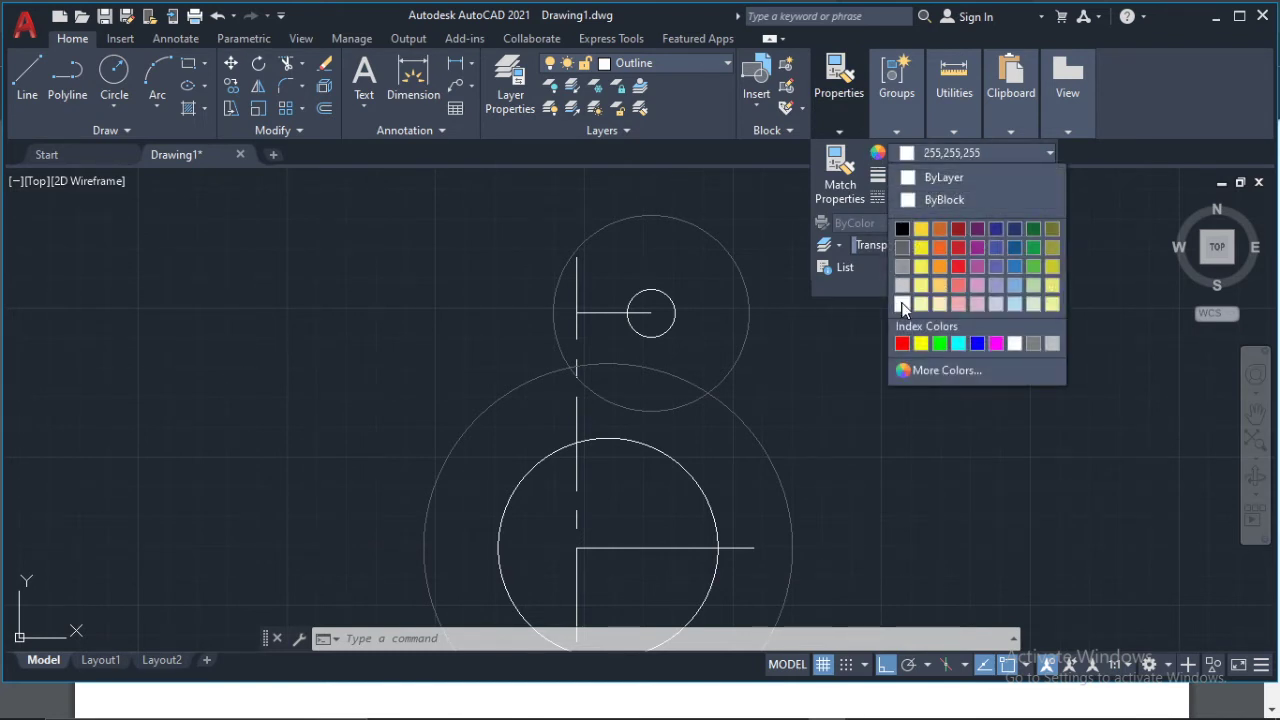
click(123, 73)
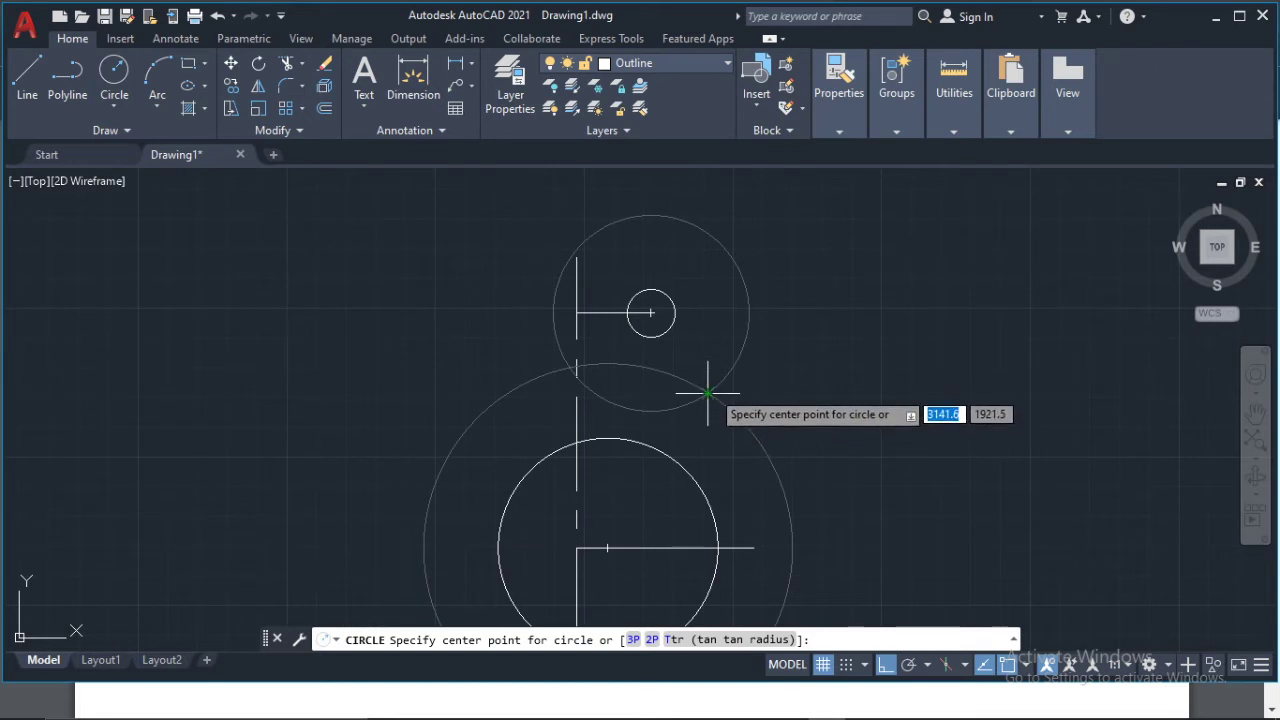
click(709, 392)
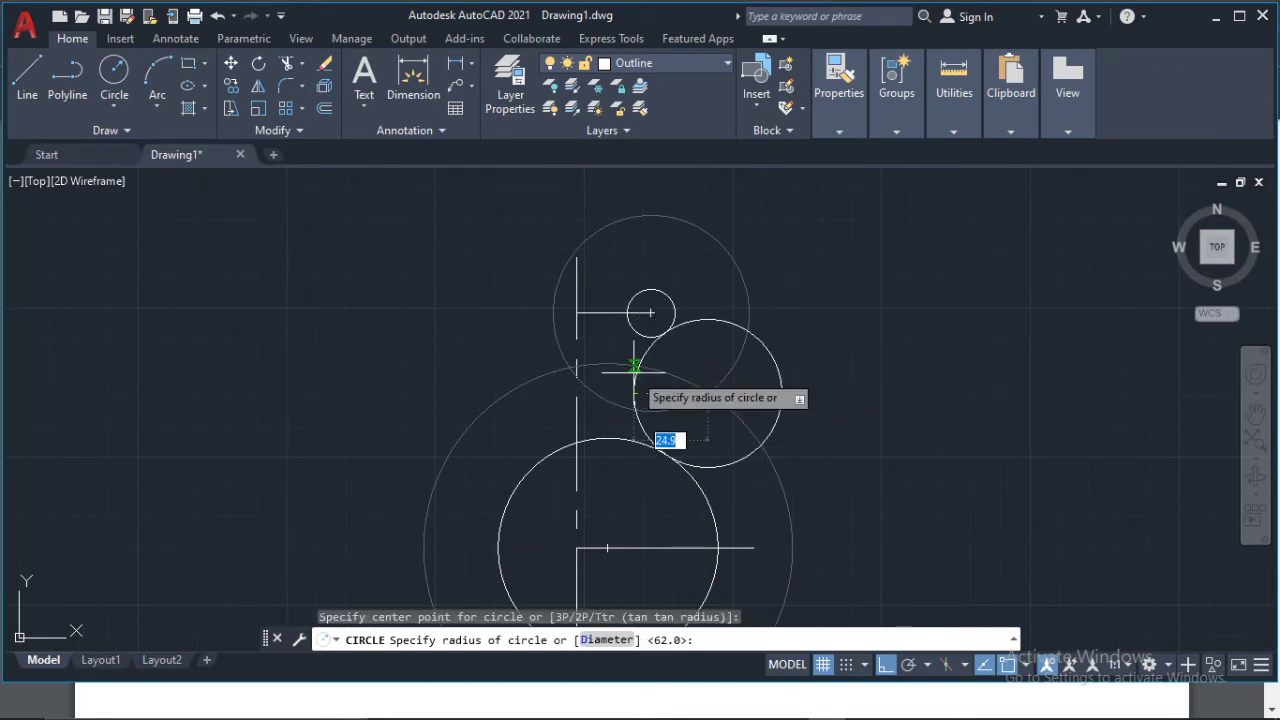
text(2)
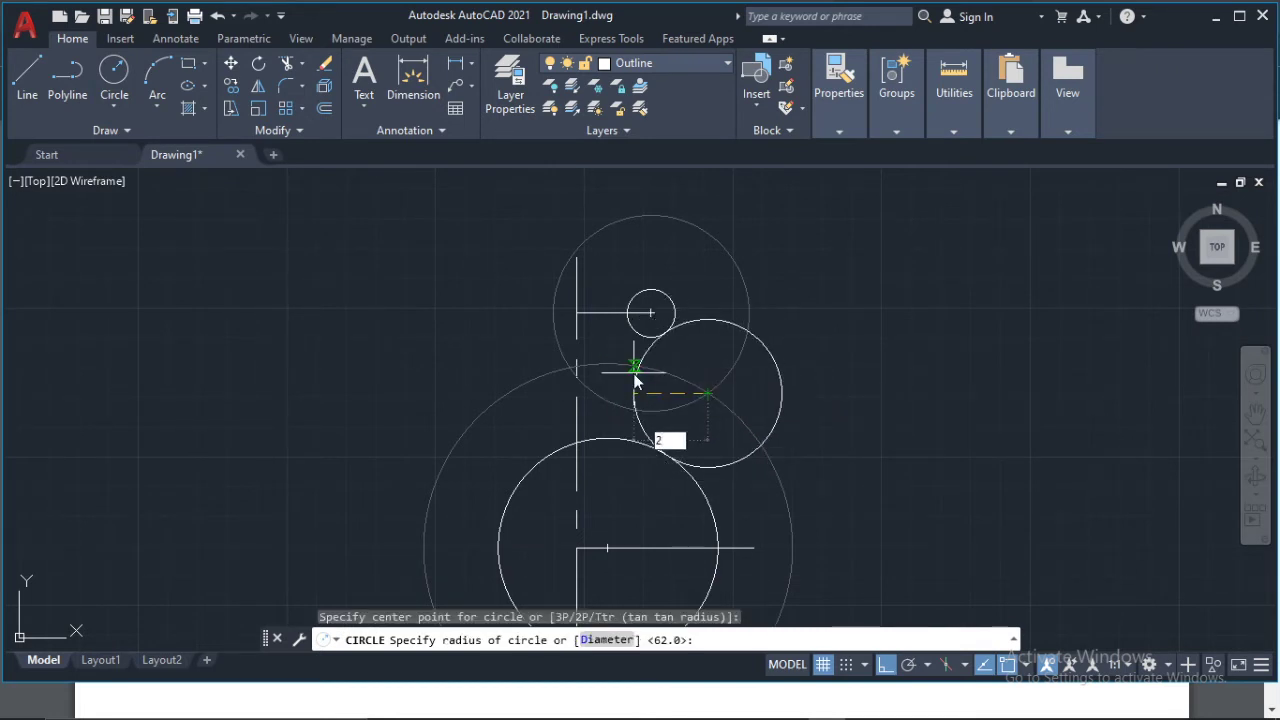
text(5)
key(Return)
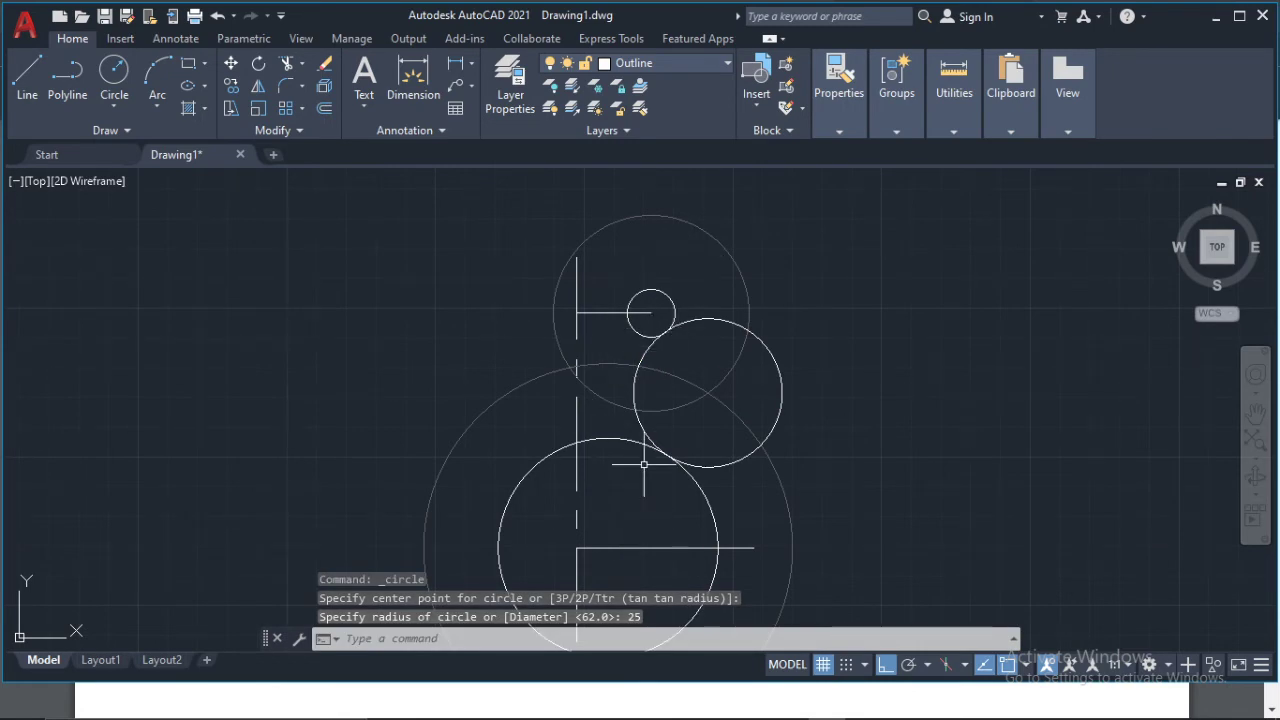
scroll(663, 330, up, 2)
scroll(660, 327, down, 6)
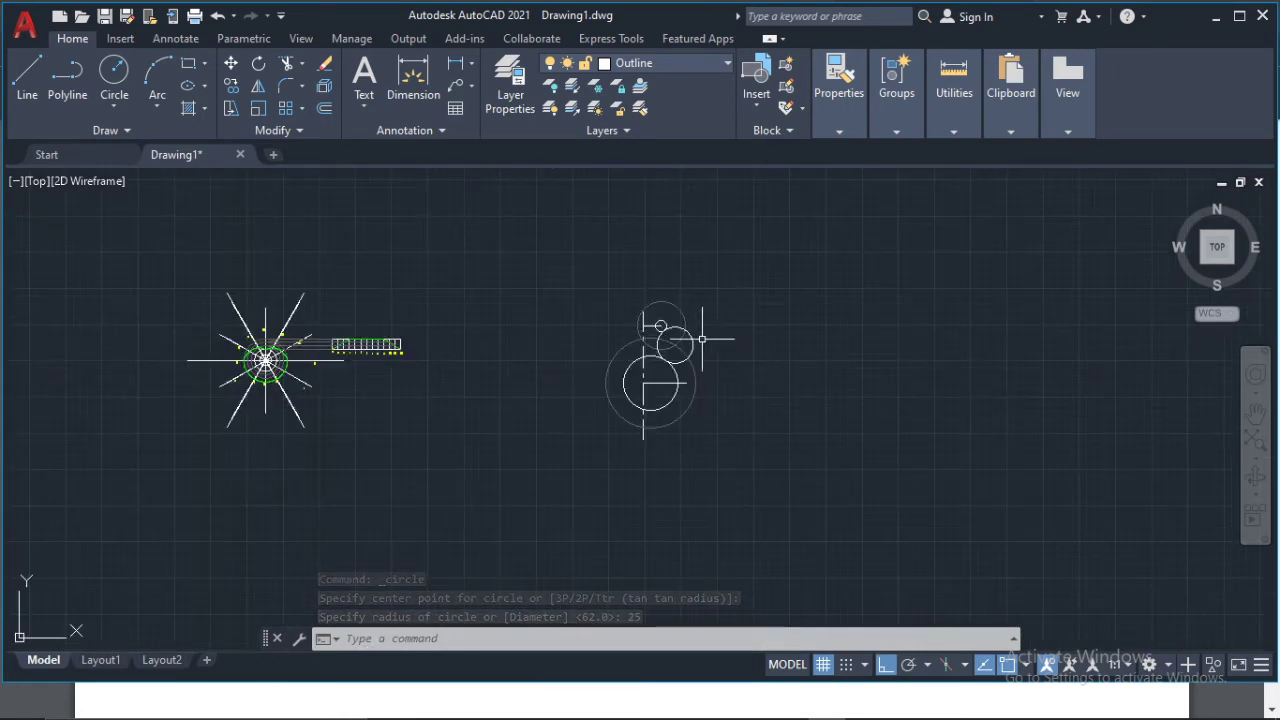
scroll(660, 327, up, 5)
- Cancel the leftover circle command and start TRIM with TR
key(Escape)
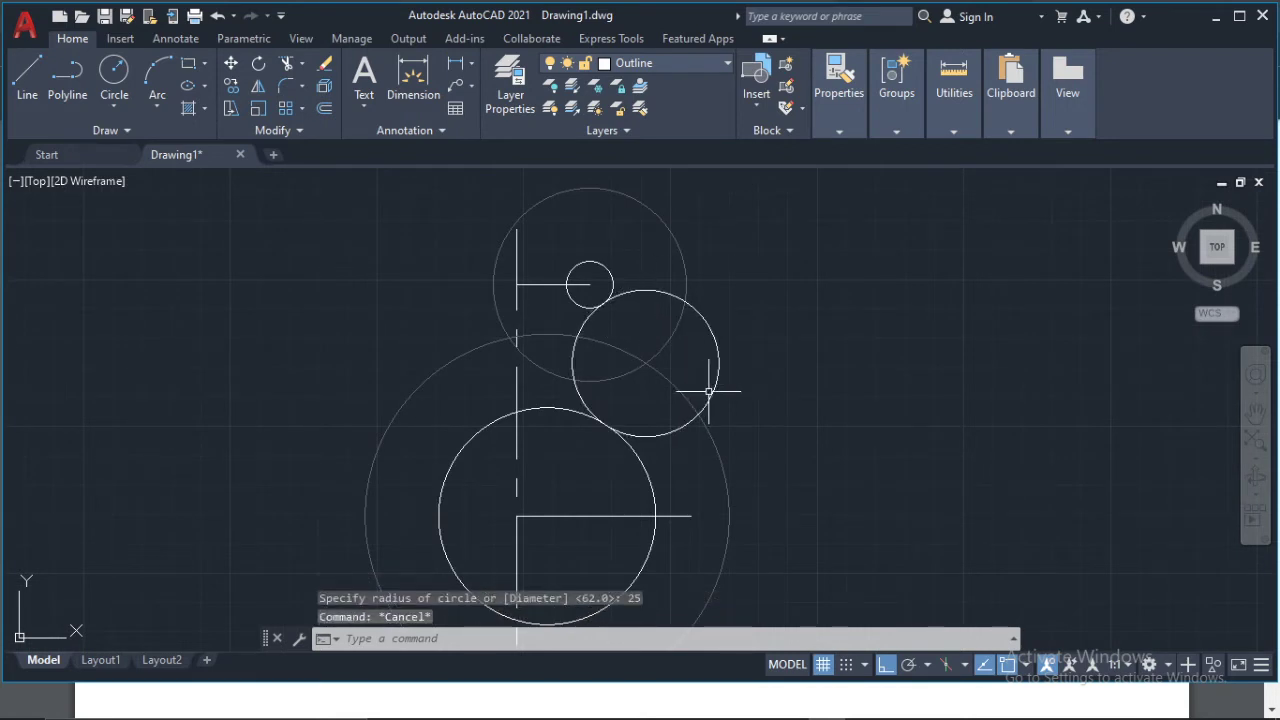
key(Escape)
key(Escape)
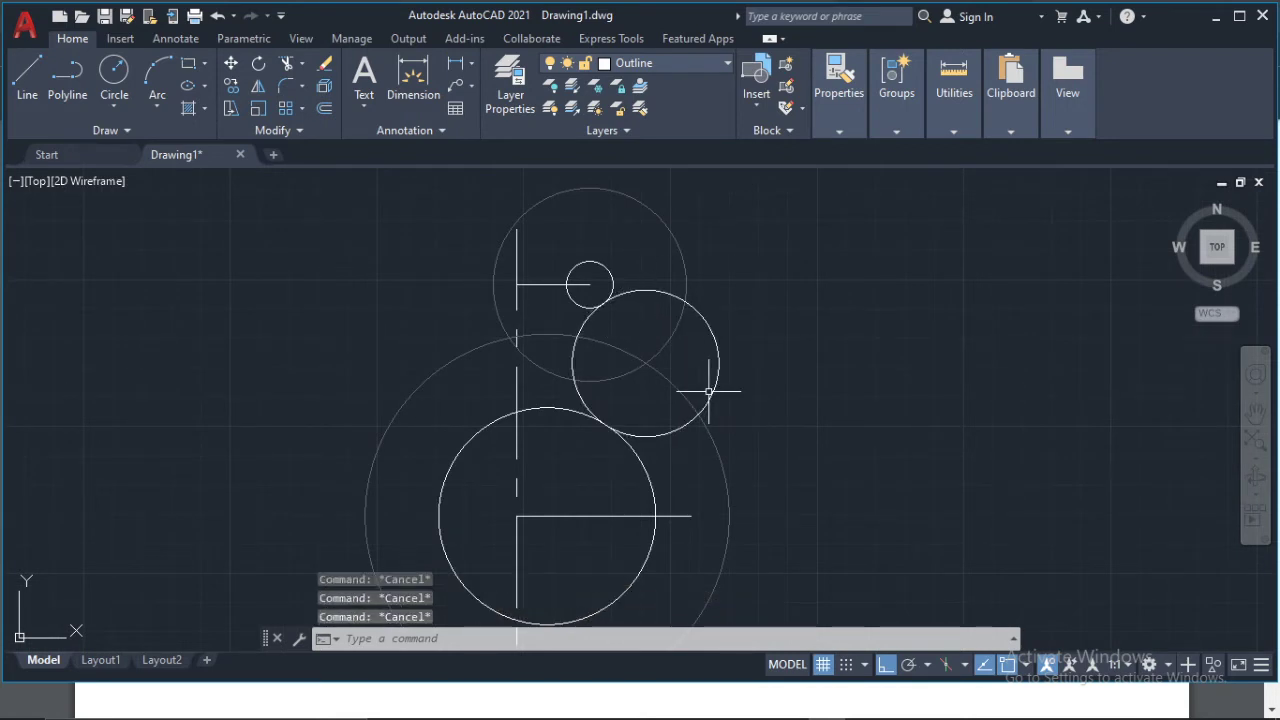
text(tr)
key(Return)
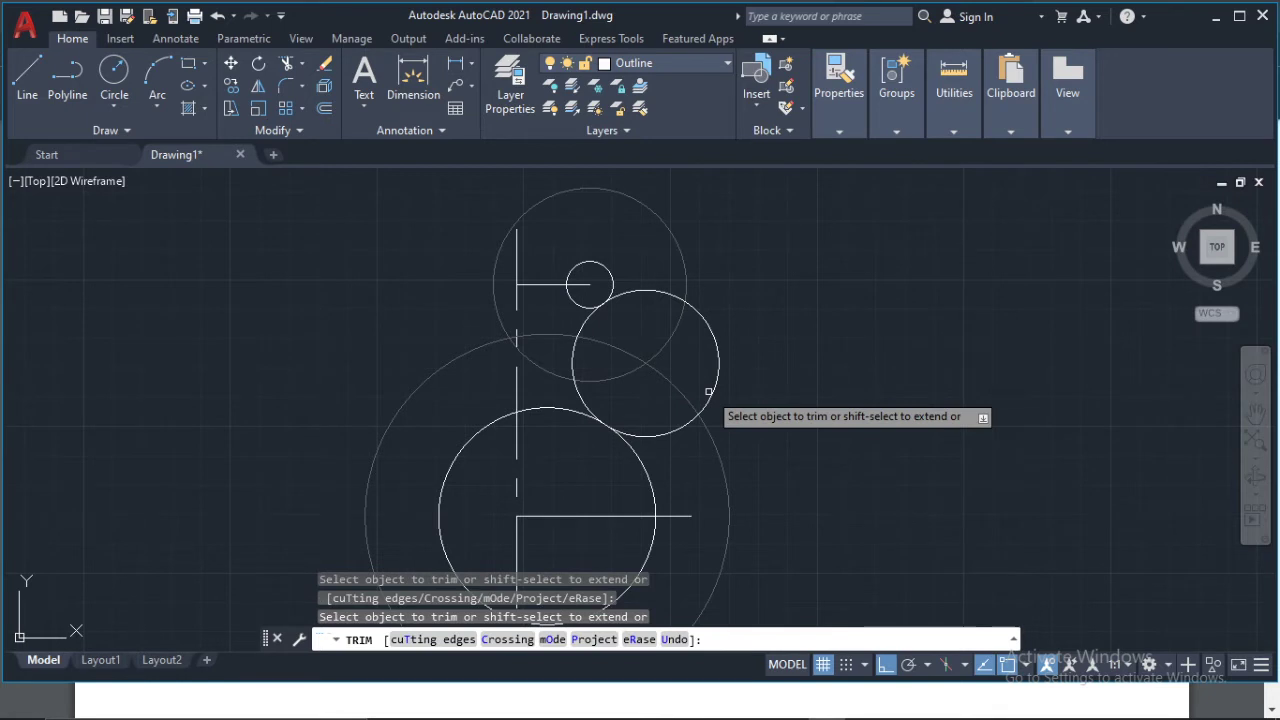
- Abandon the trim and select the upper construction circle and the large outer circle
key(Escape)
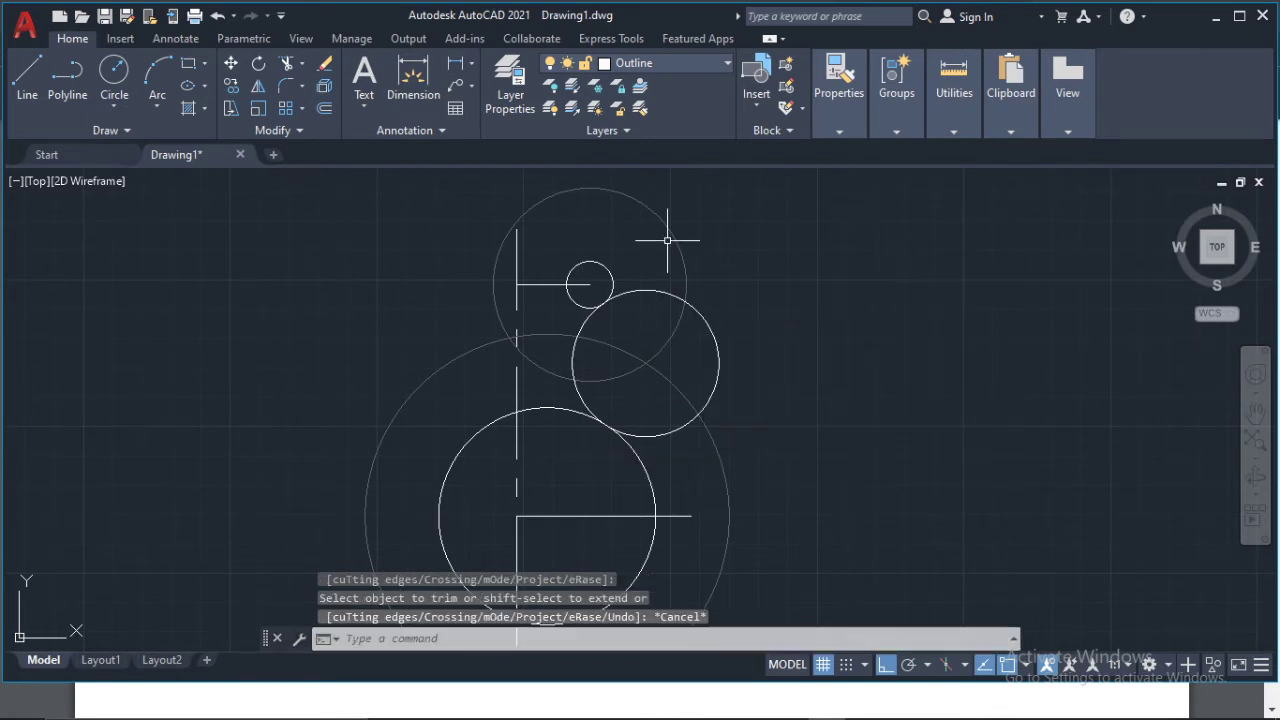
click(665, 220)
click(677, 388)
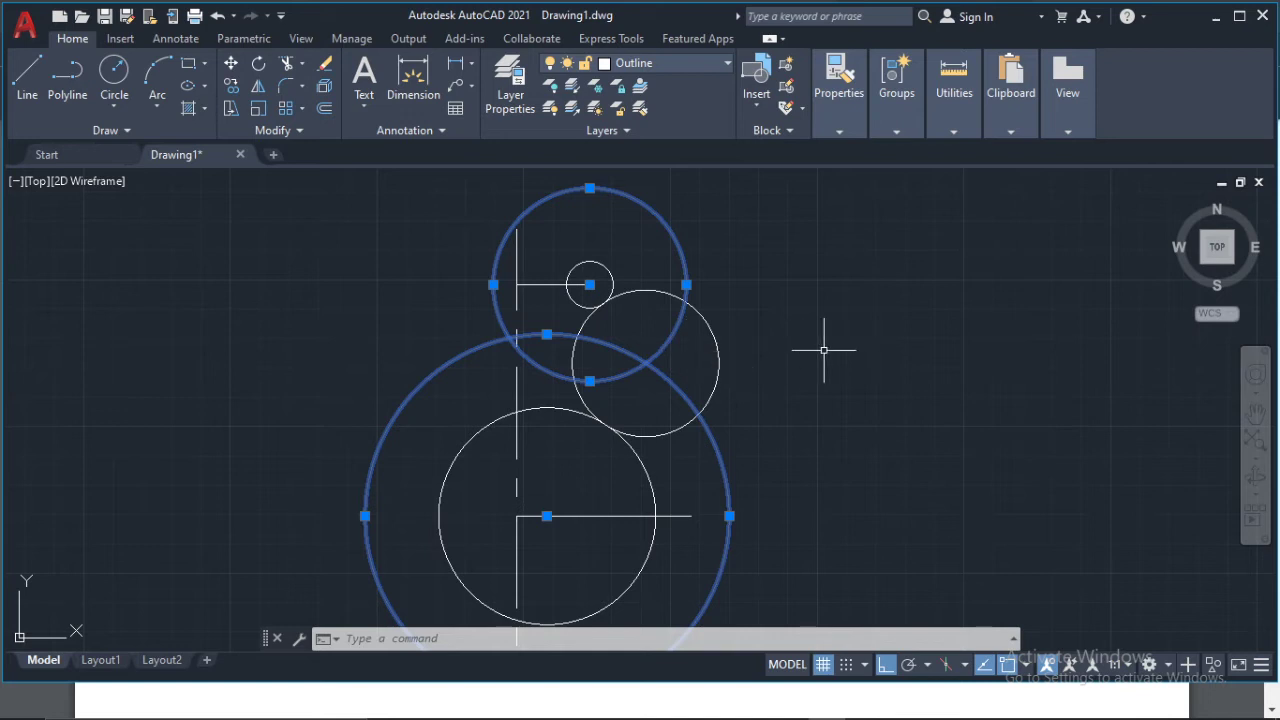
- Erase both construction circles and trim the radius-25 circle's right part, leaving the tangent arc
key(Delete)
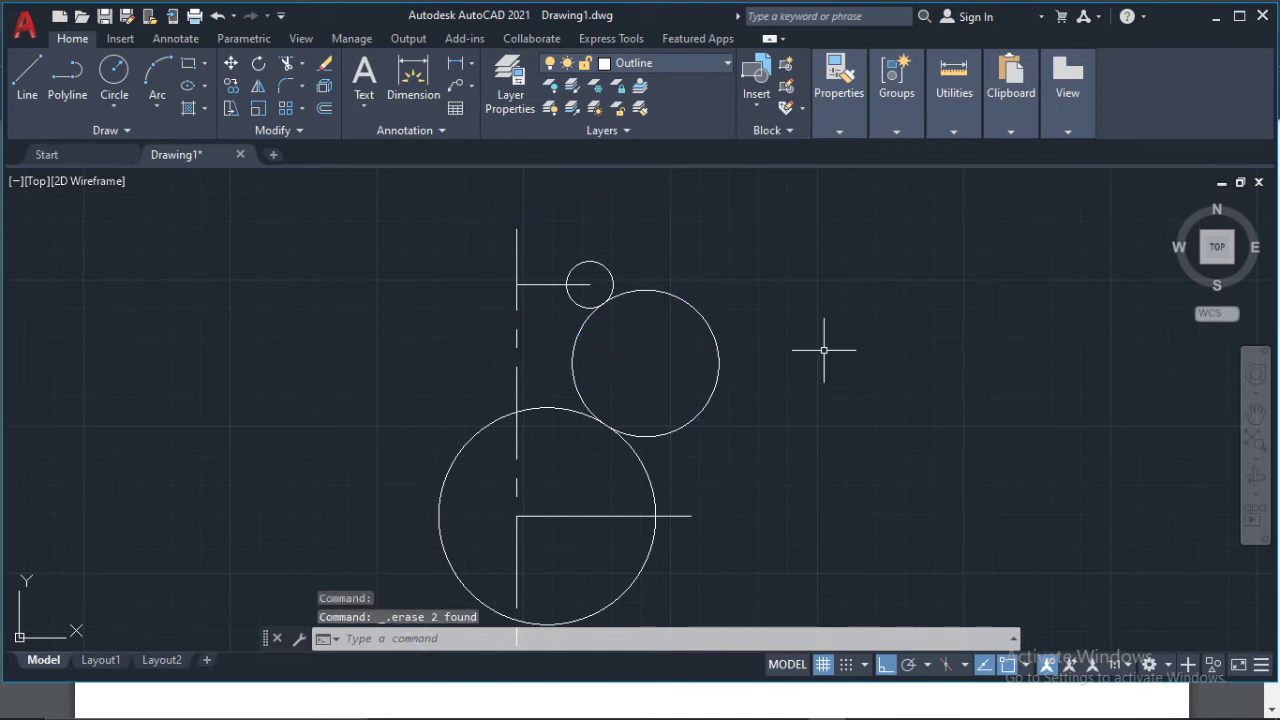
text(TR)
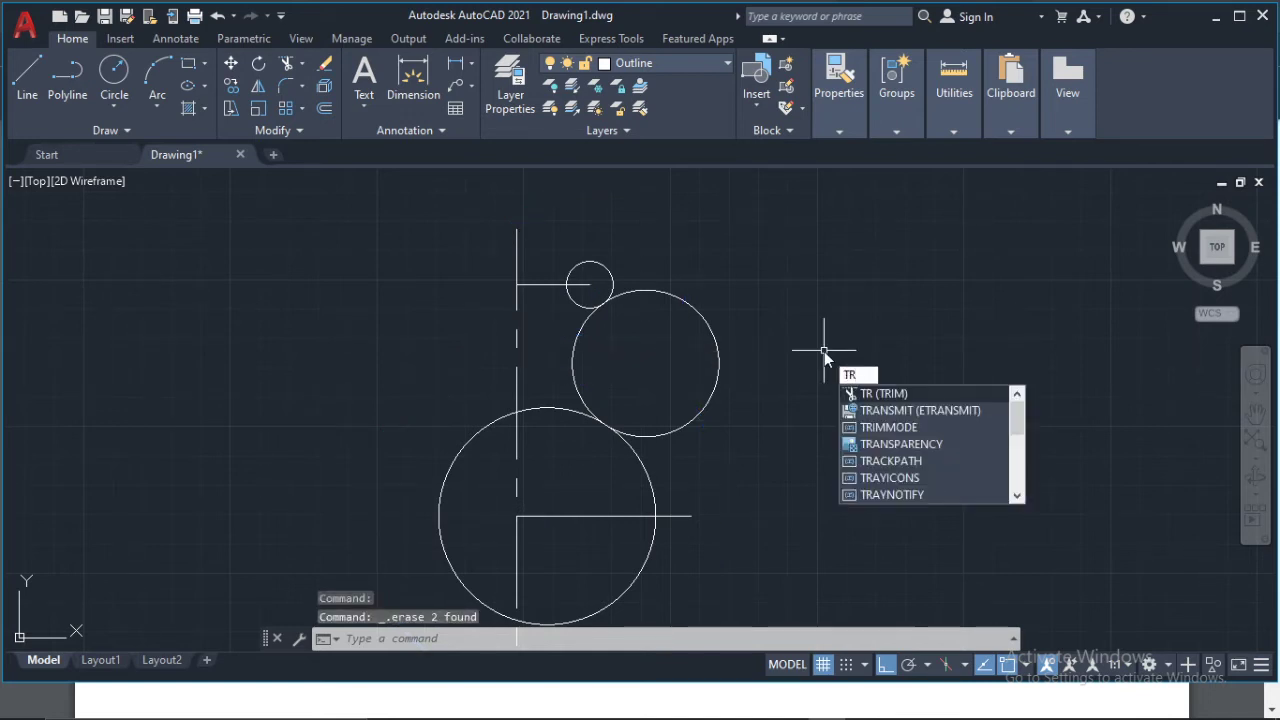
key(Return)
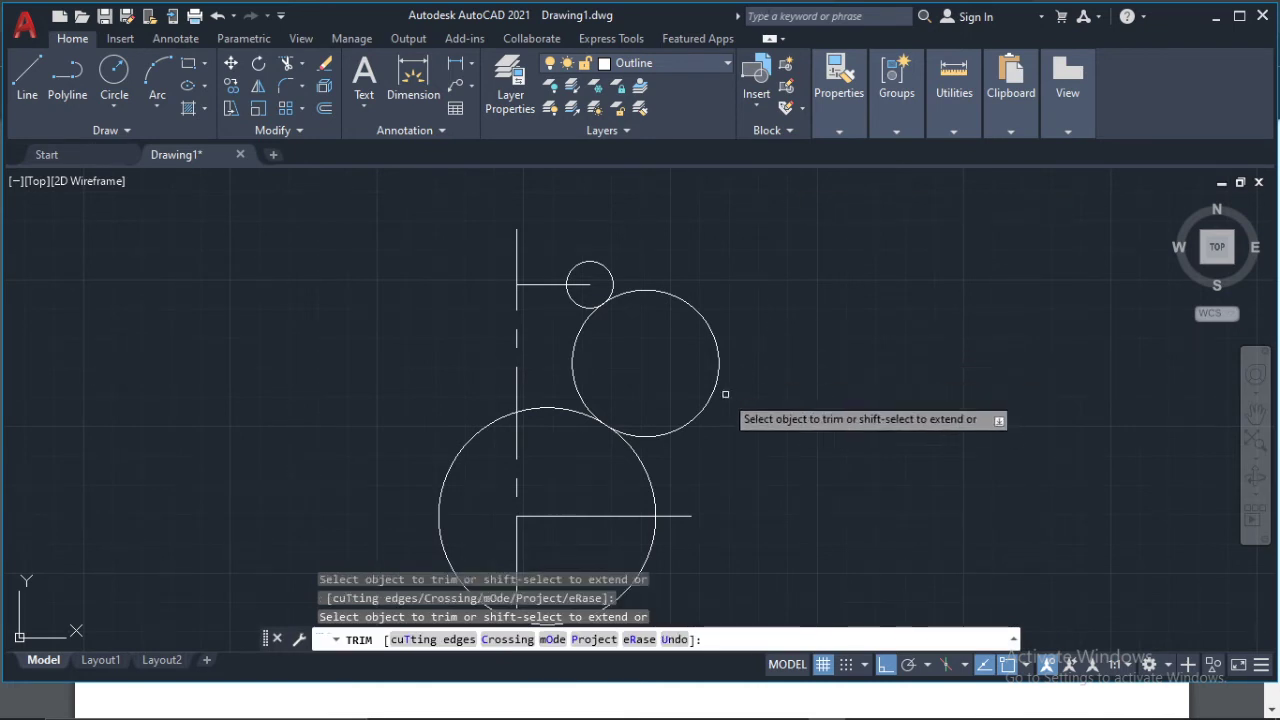
click(690, 301)
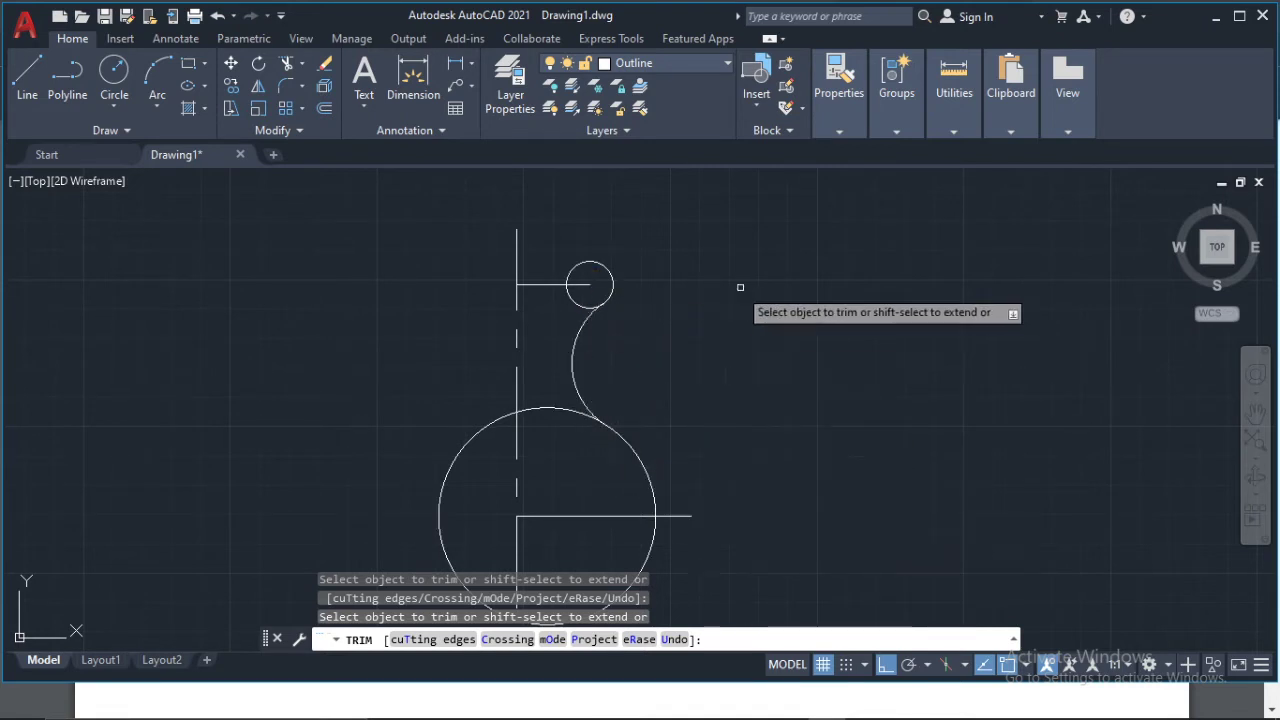
key(Escape)
scroll(670, 425, down, 2)
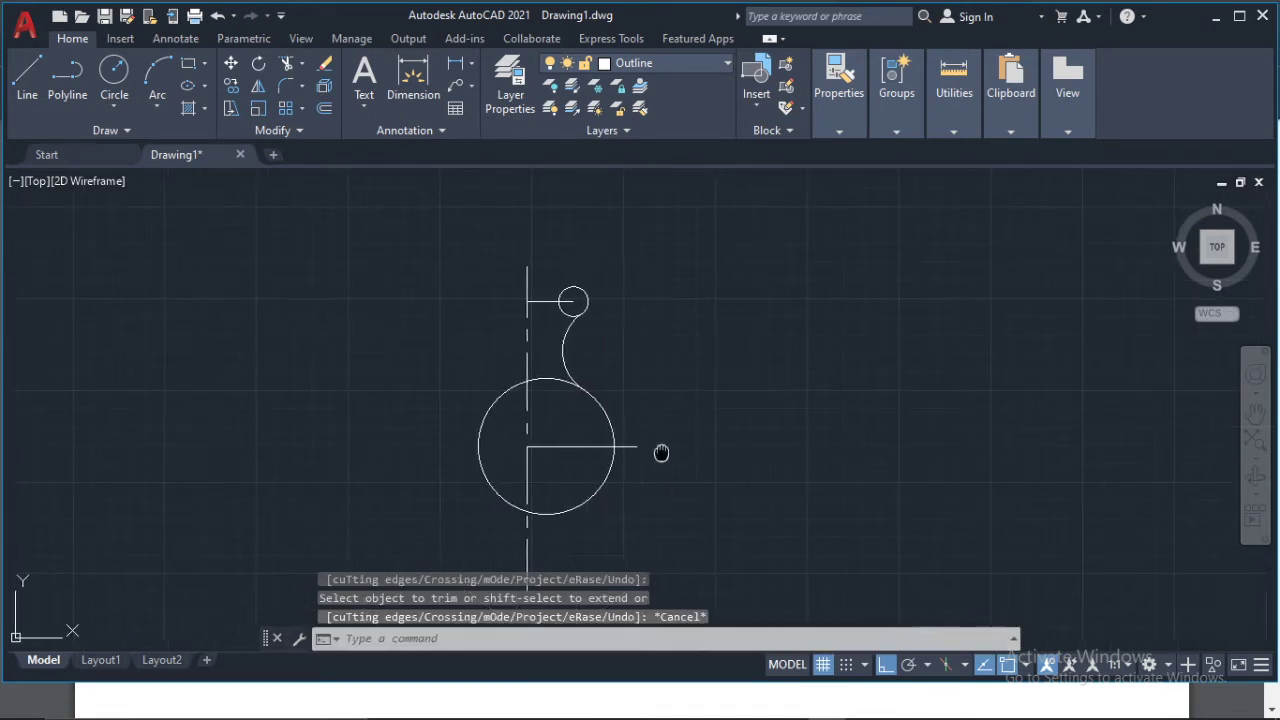
- Draw a horizontal line from the radius-8 circle's top quadrant left to the vertical centre line
mouse_move(663, 449)
middle_down()
mouse_move(671, 331)
mouse_move(766, 543)
middle_up()
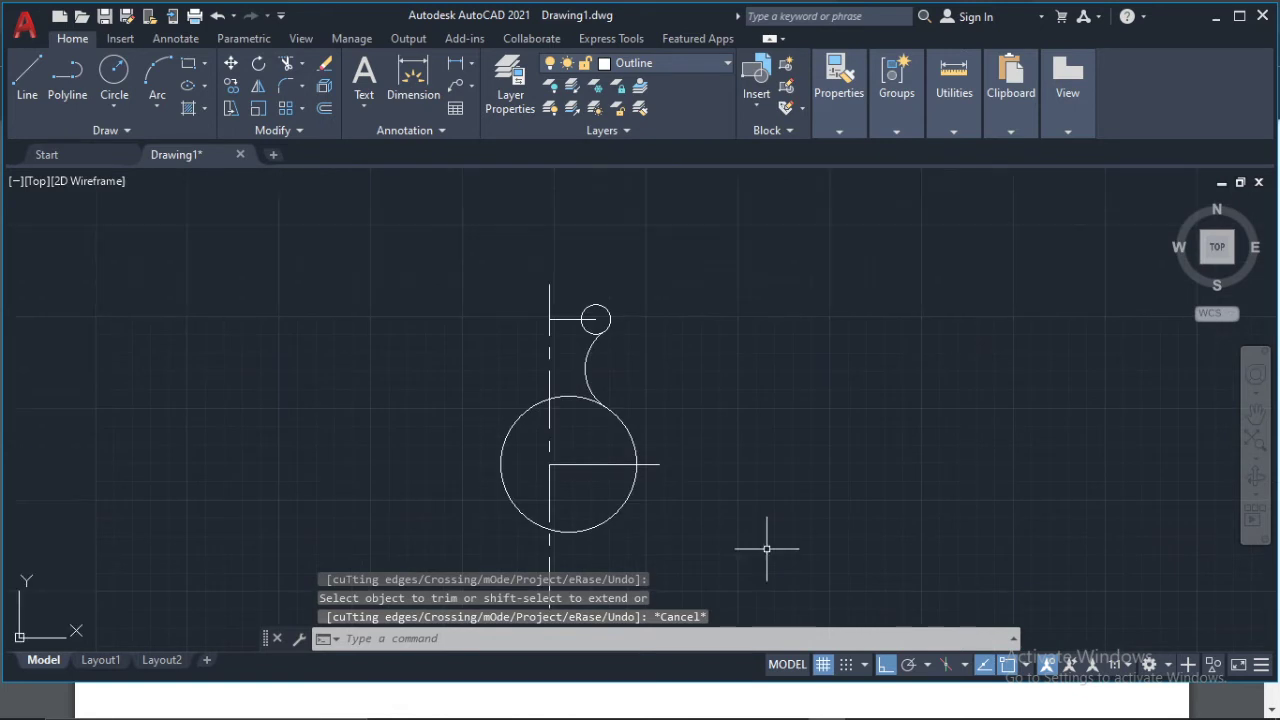
click(27, 75)
middle_drag(738, 522, 515, 322)
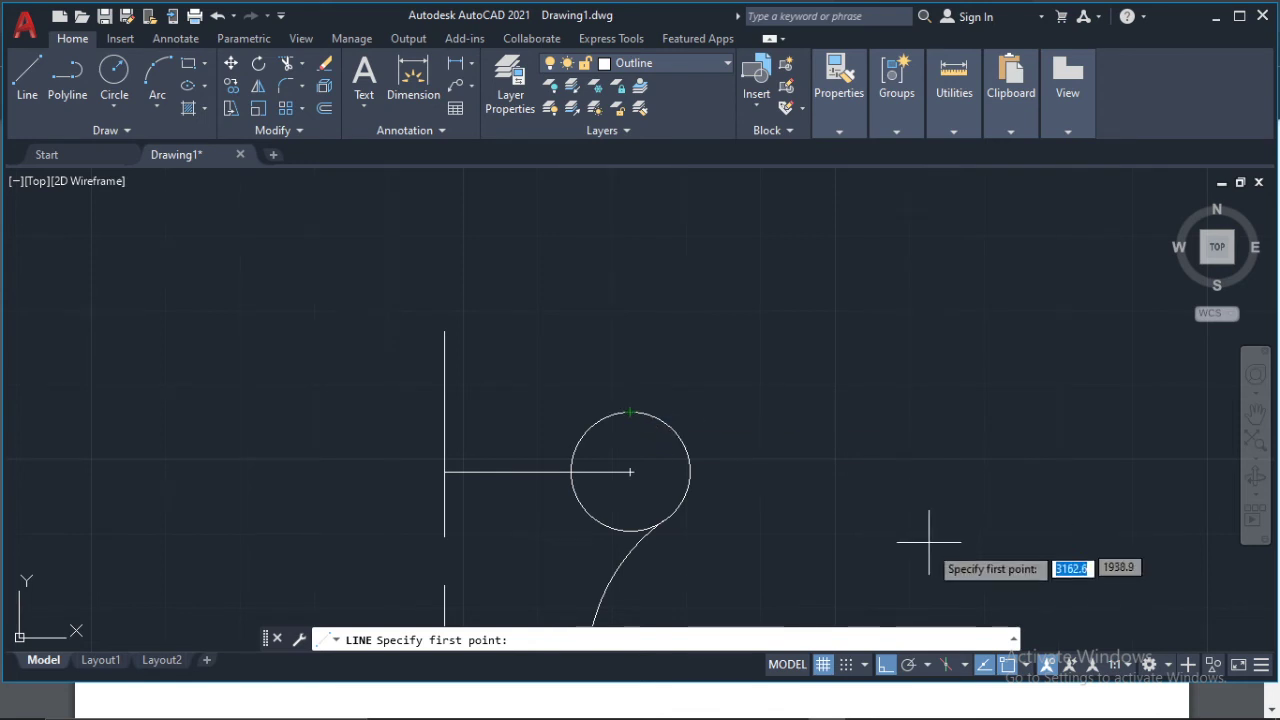
click(1027, 665)
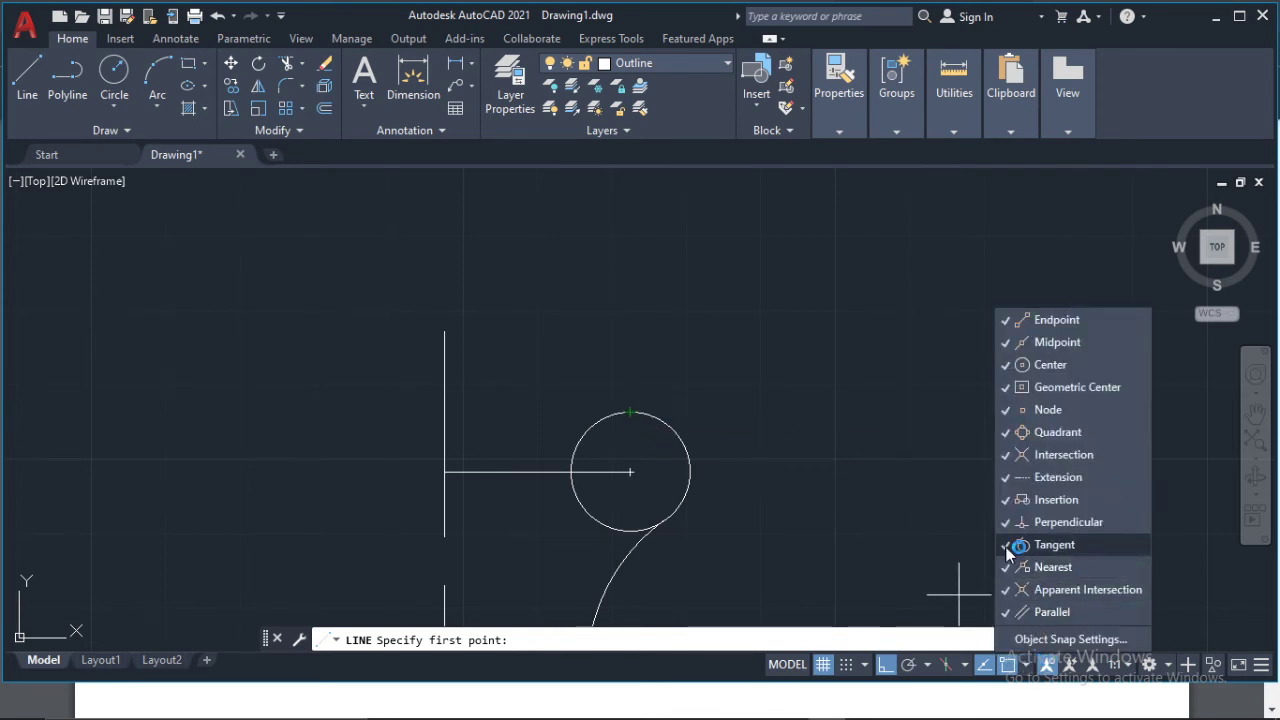
click(1040, 409)
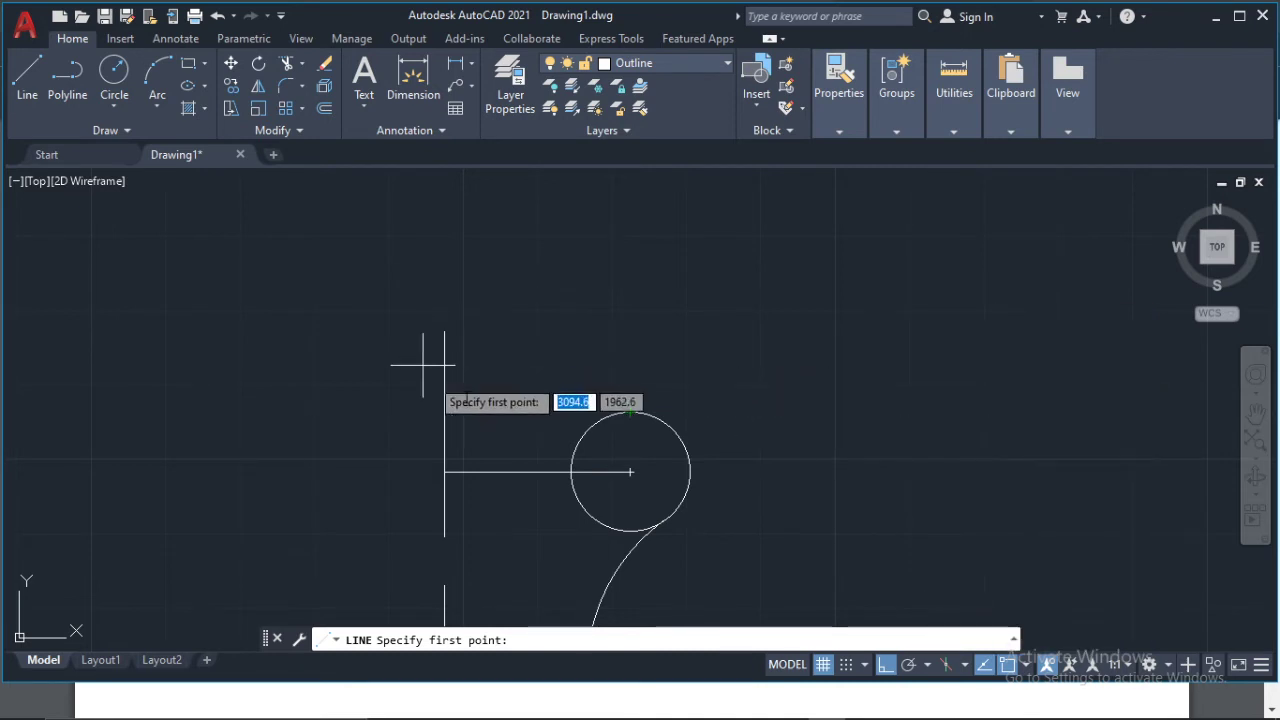
click(27, 75)
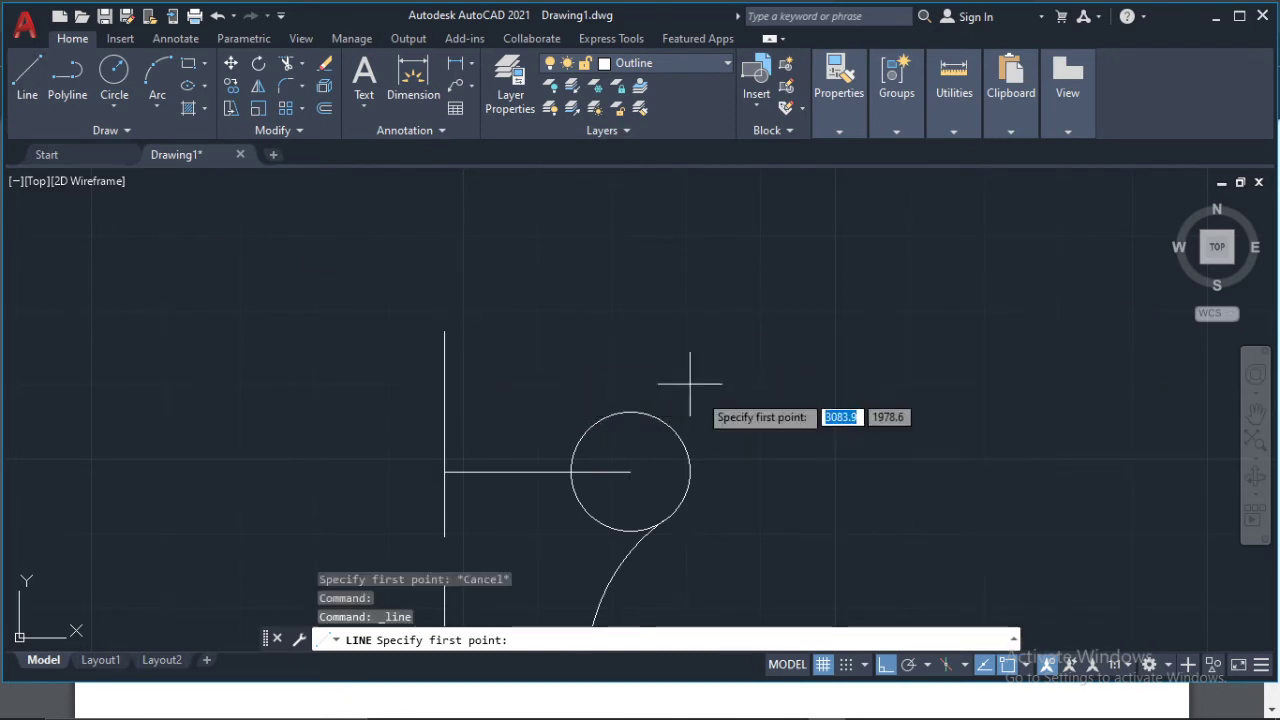
click(630, 412)
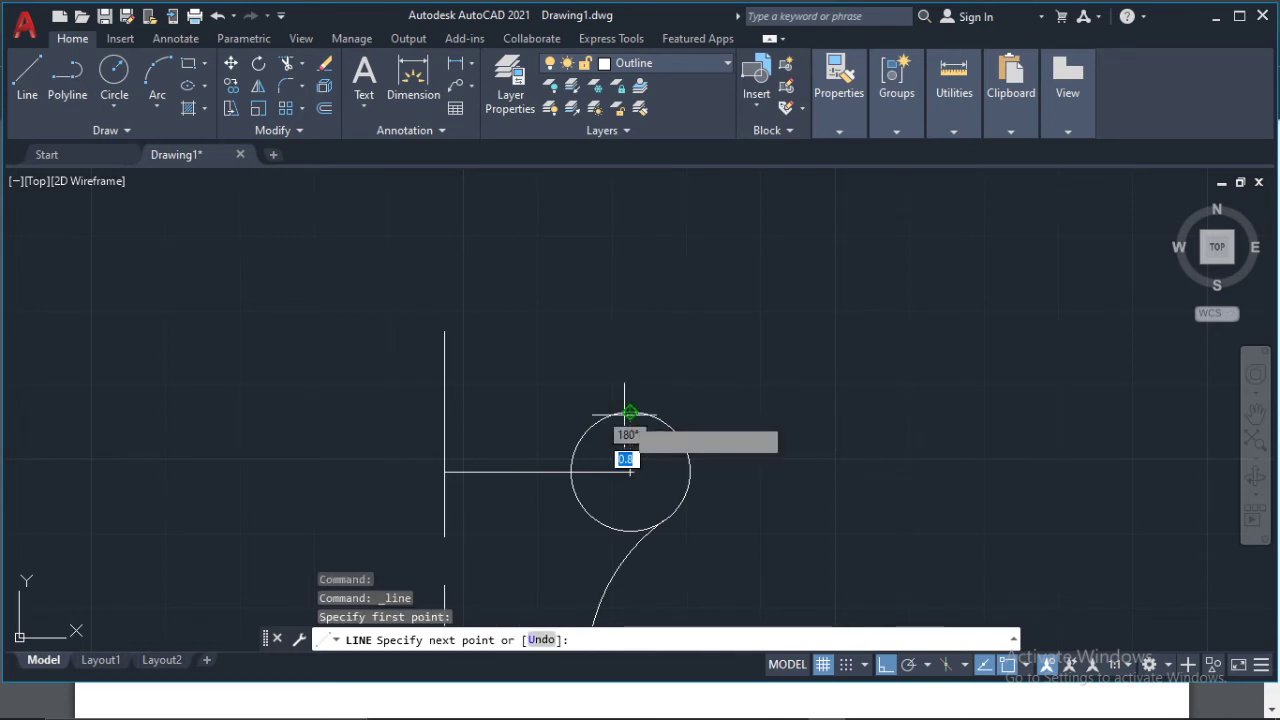
click(444, 412)
key(Escape)
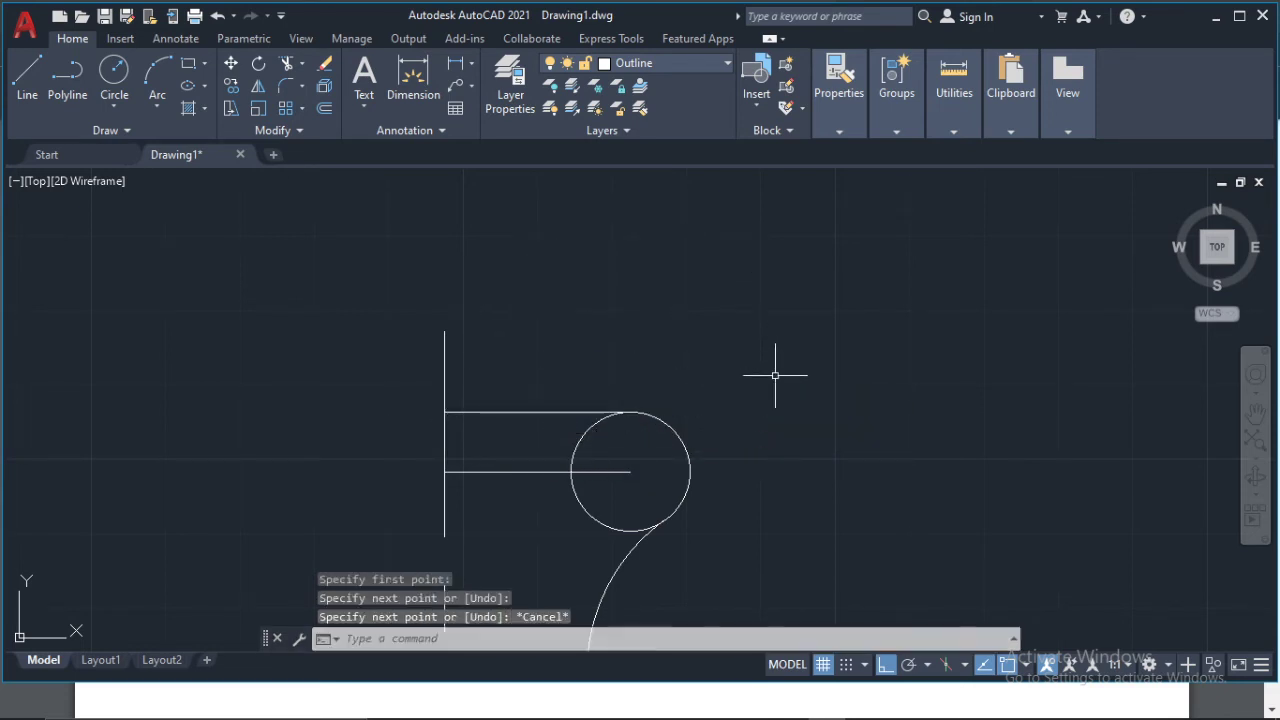
scroll(614, 506, up, 1)
scroll(611, 489, down, 3)
scroll(715, 497, down, 3)
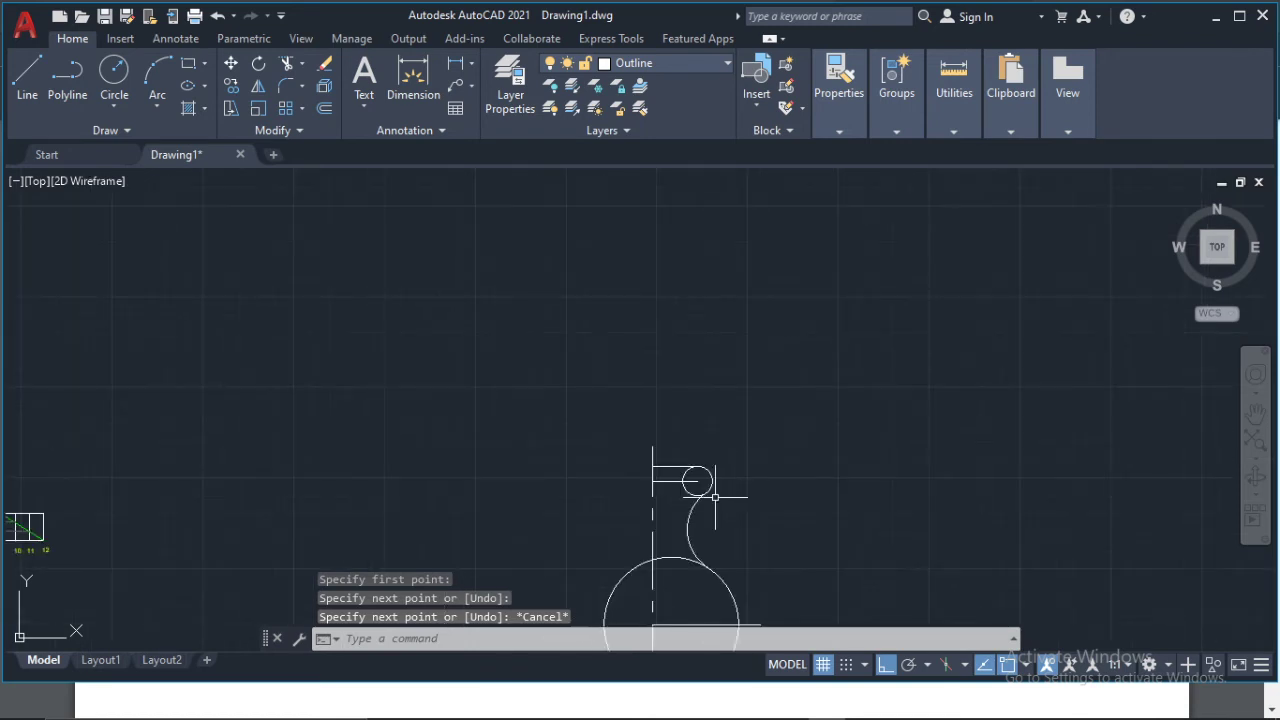
scroll(640, 443, up, 5)
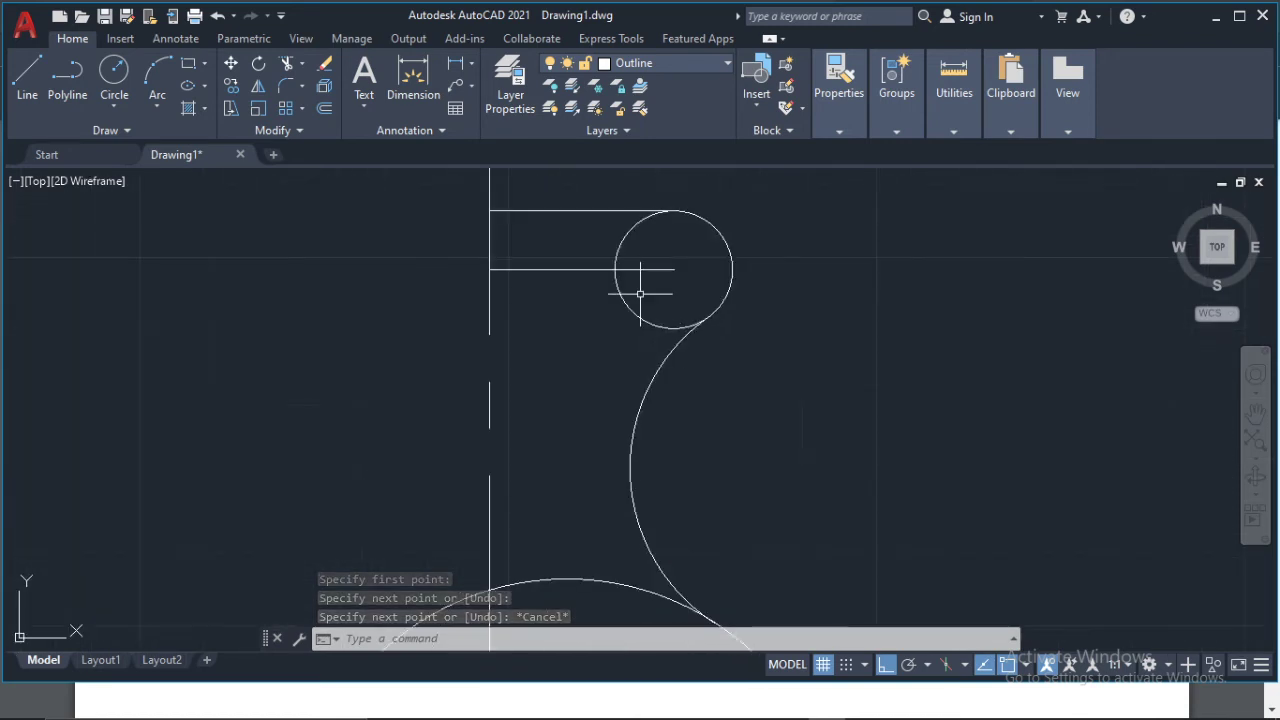
scroll(666, 309, up, 2)
scroll(671, 486, down, 4)
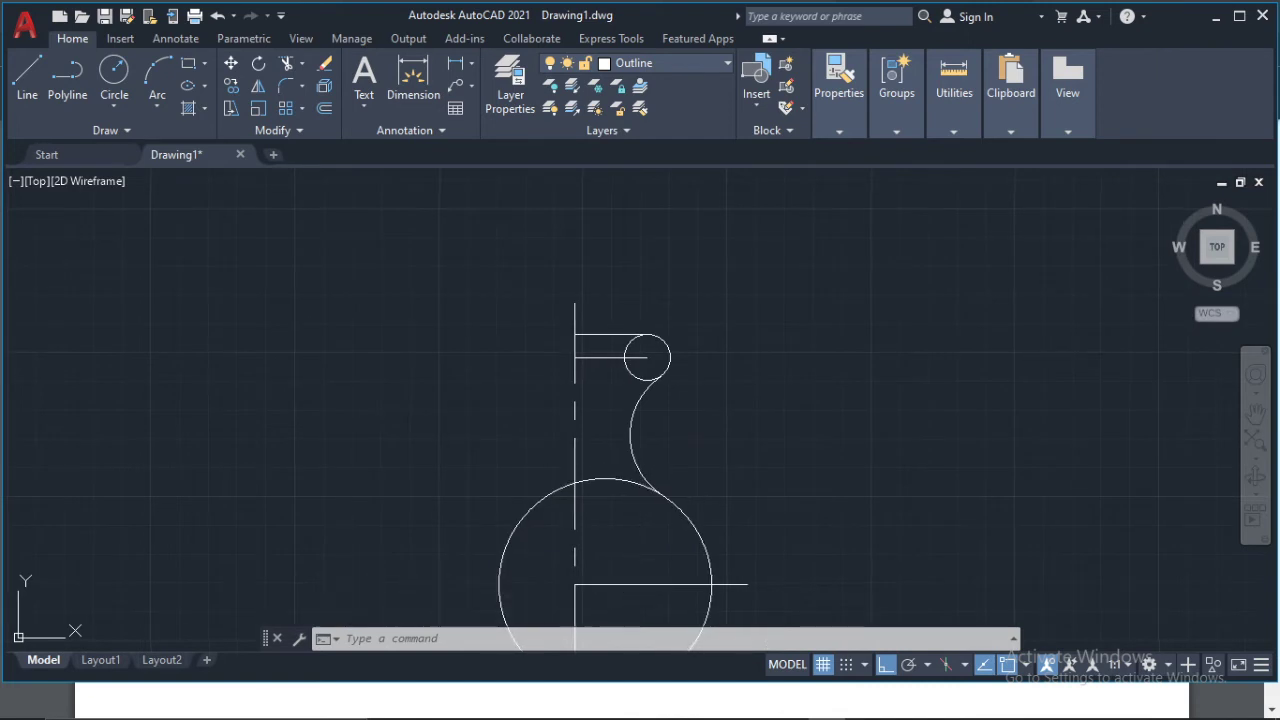
middle_drag(631, 594, 737, 337)
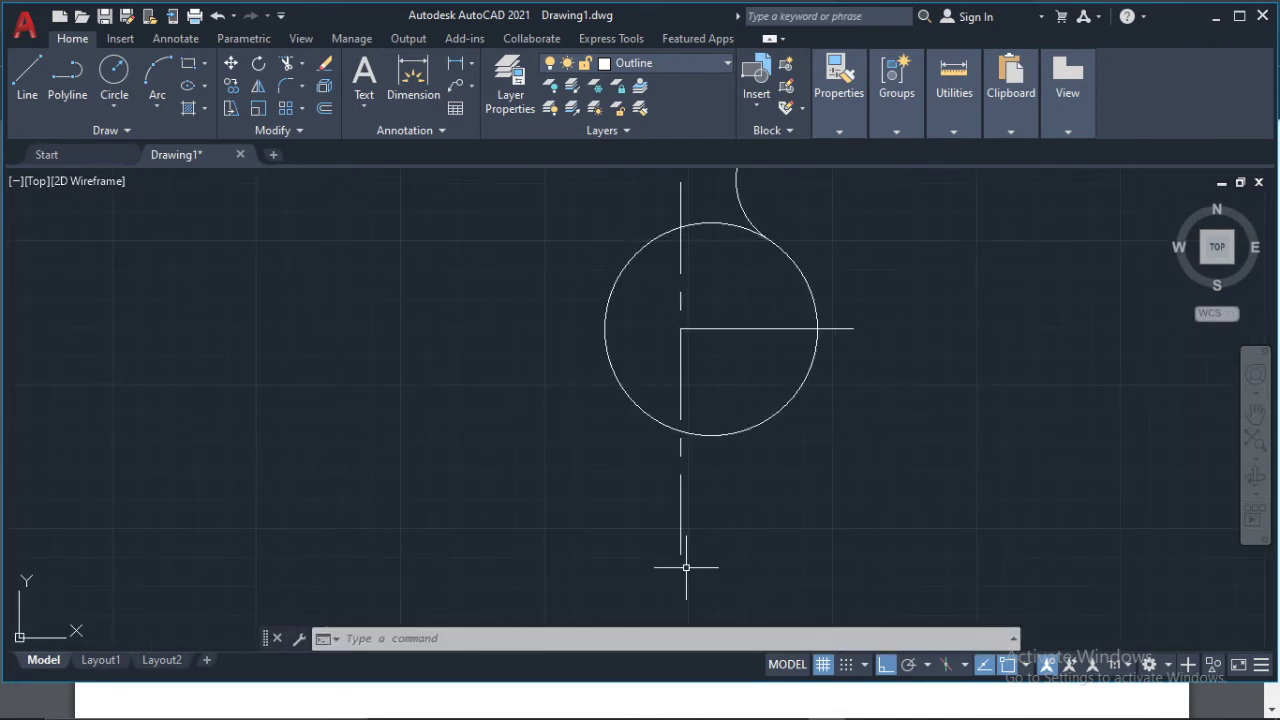
click(715, 701)
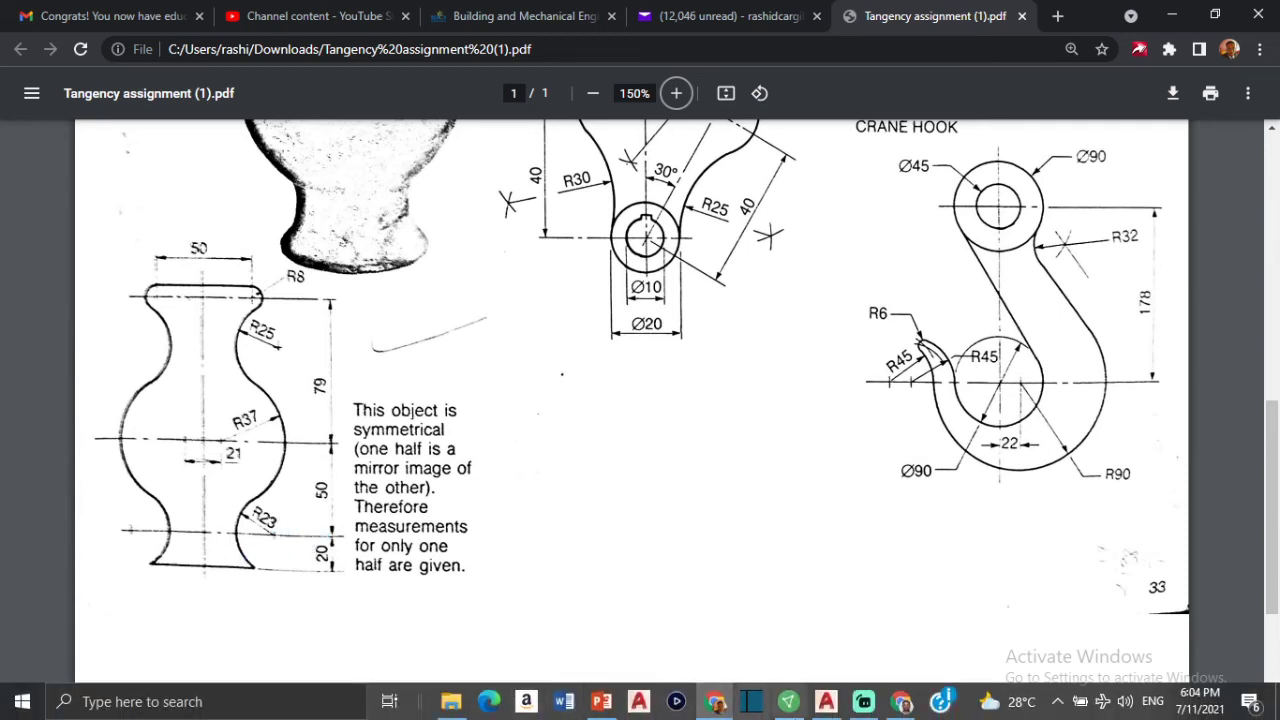
click(826, 701)
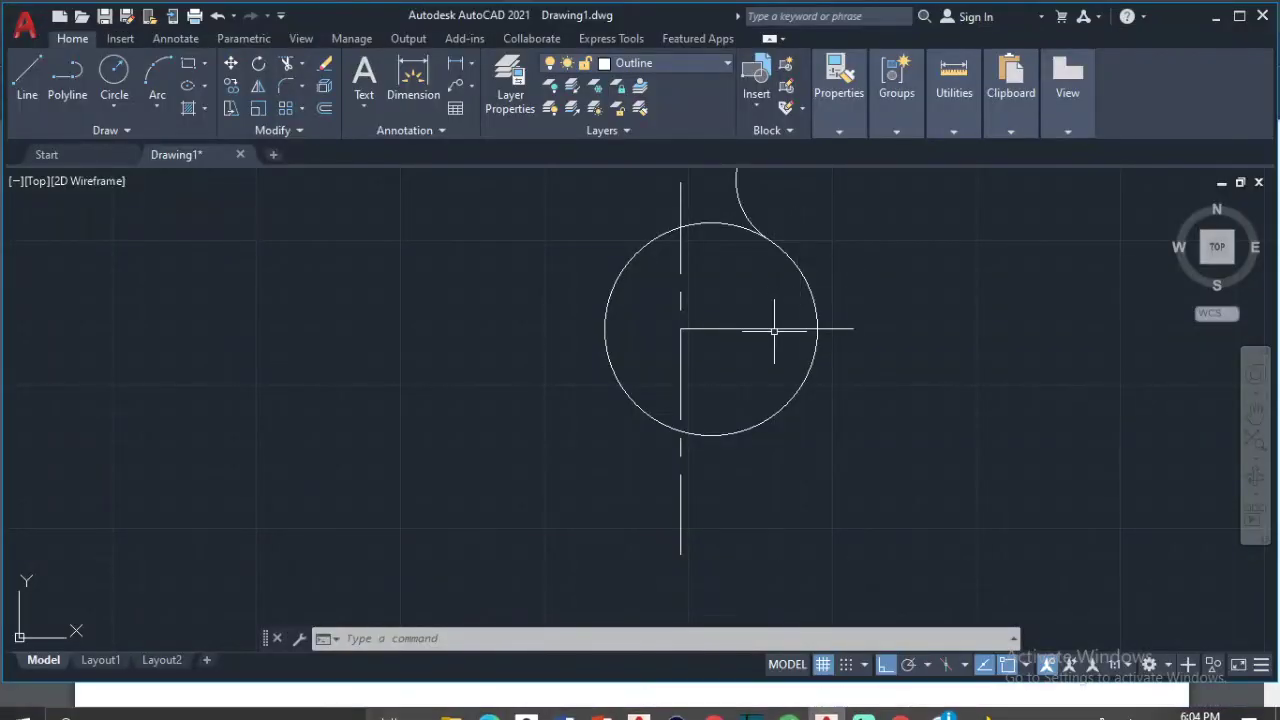
- Offset the line through the large circle's centre 50 units downward, then check the reference PDF
click(765, 328)
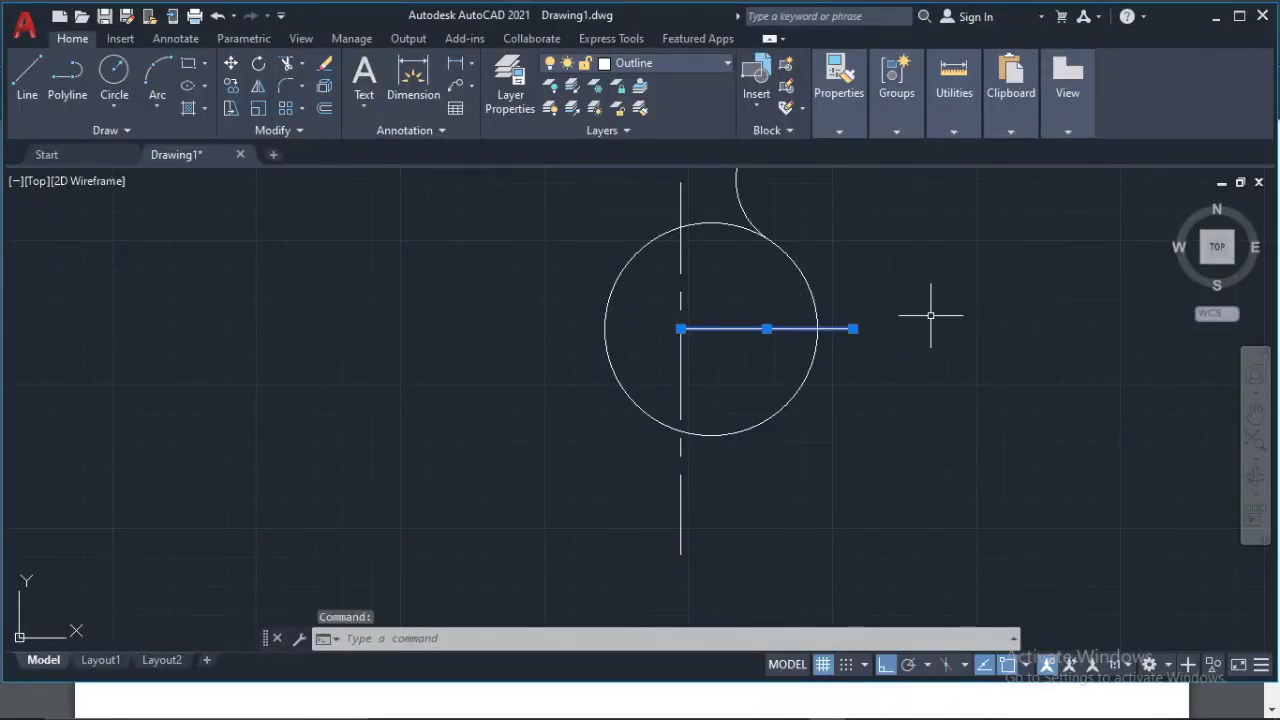
text(off)
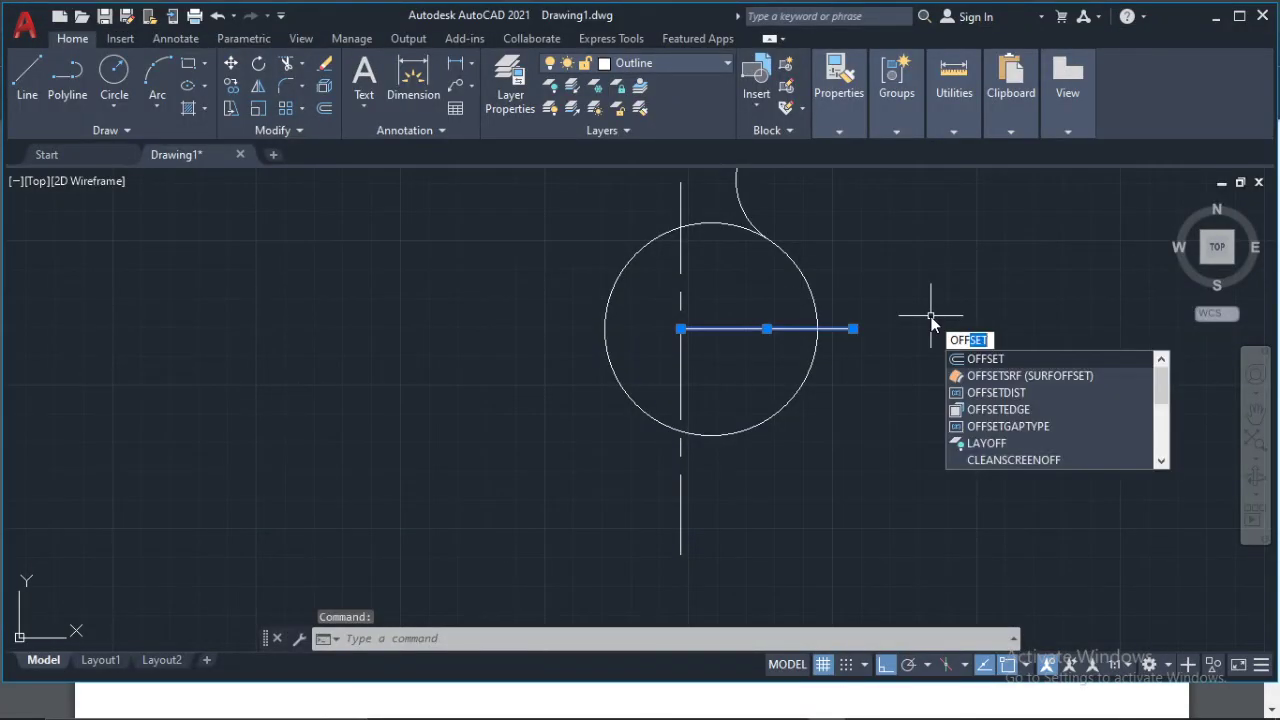
key(Return)
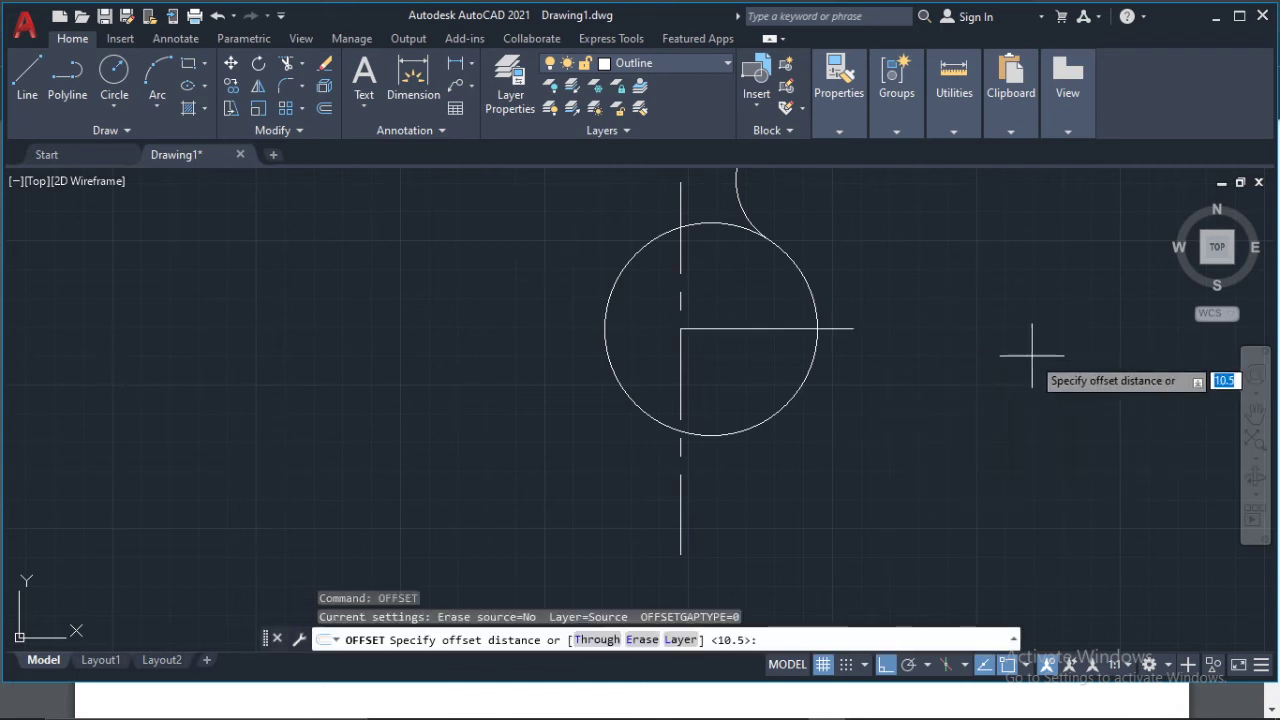
text(50)
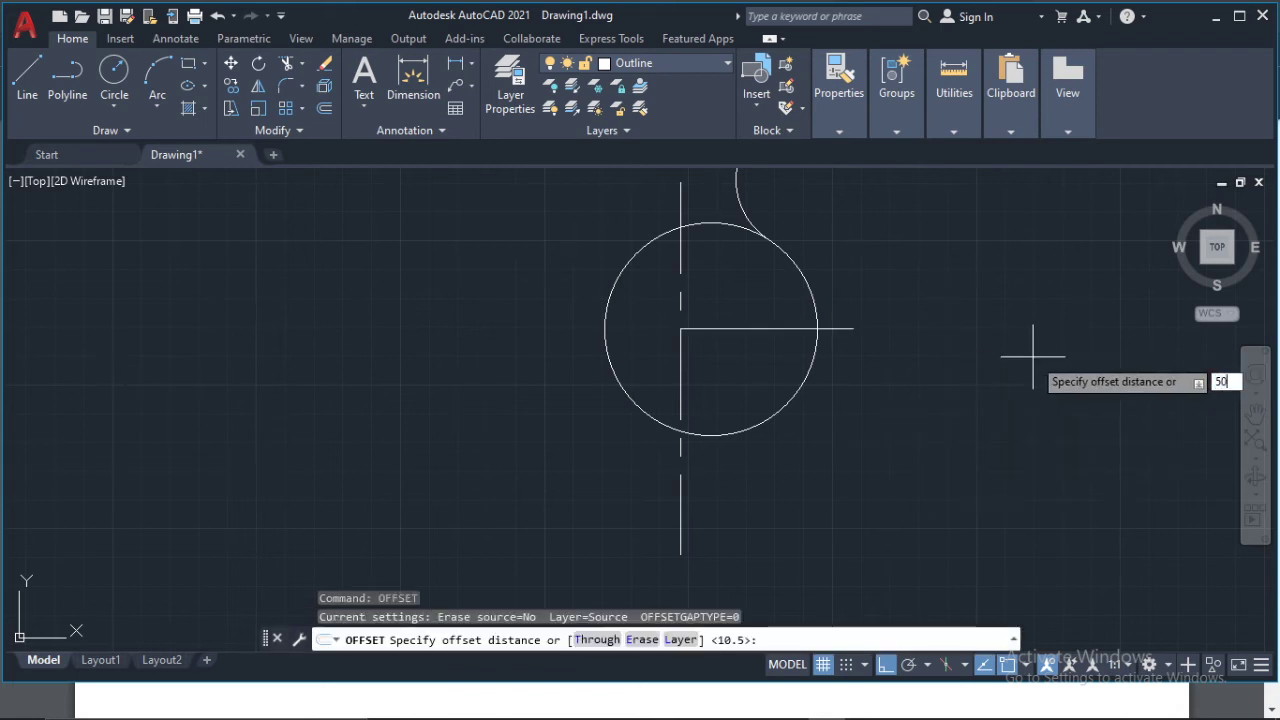
key(Return)
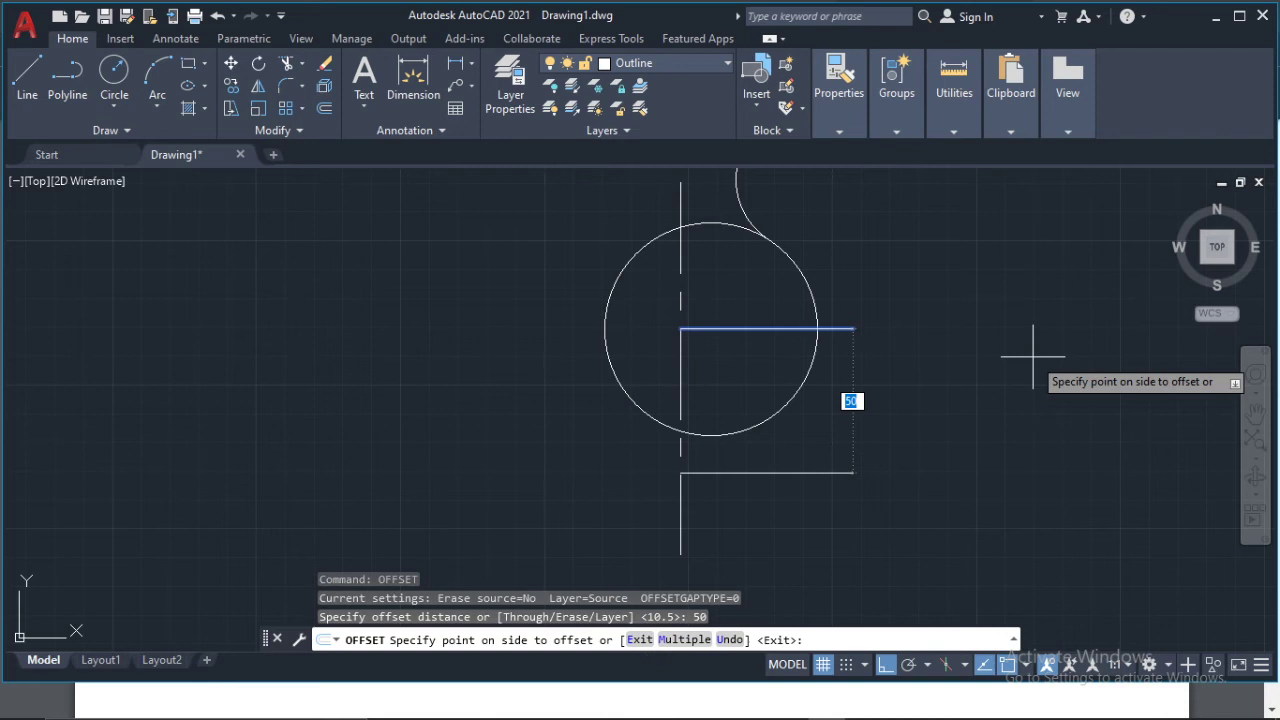
click(938, 528)
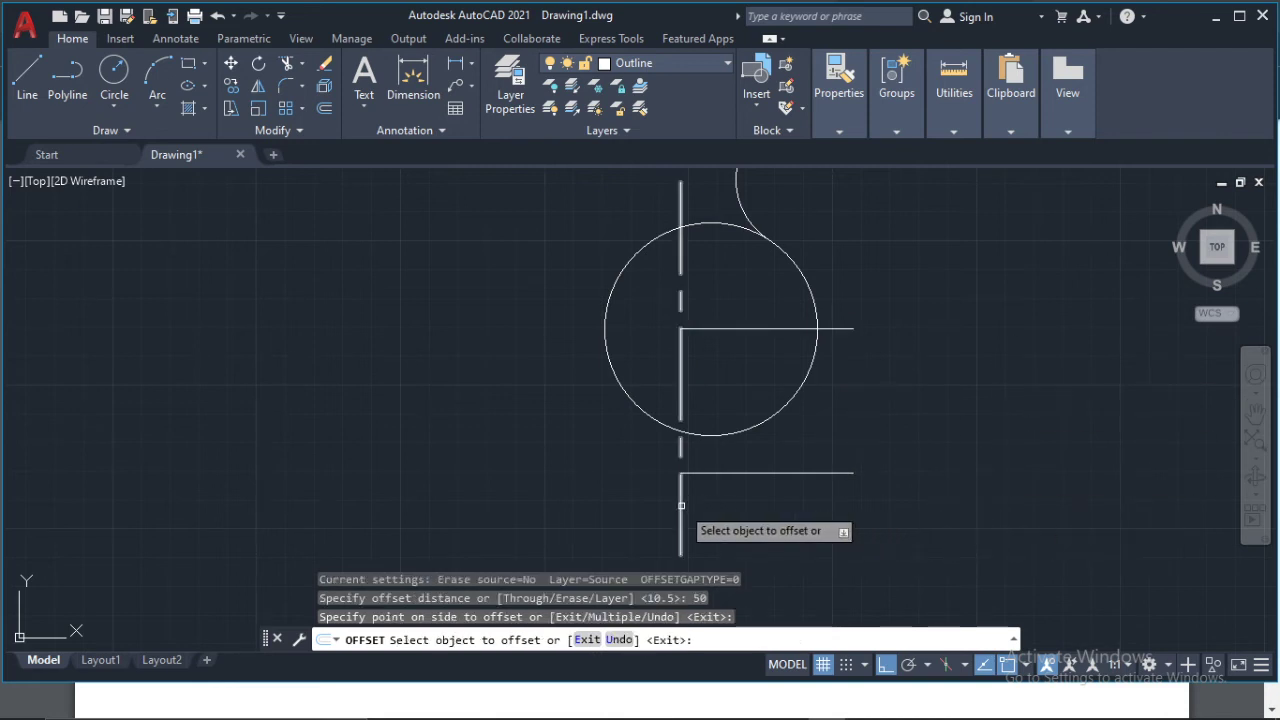
key(Escape)
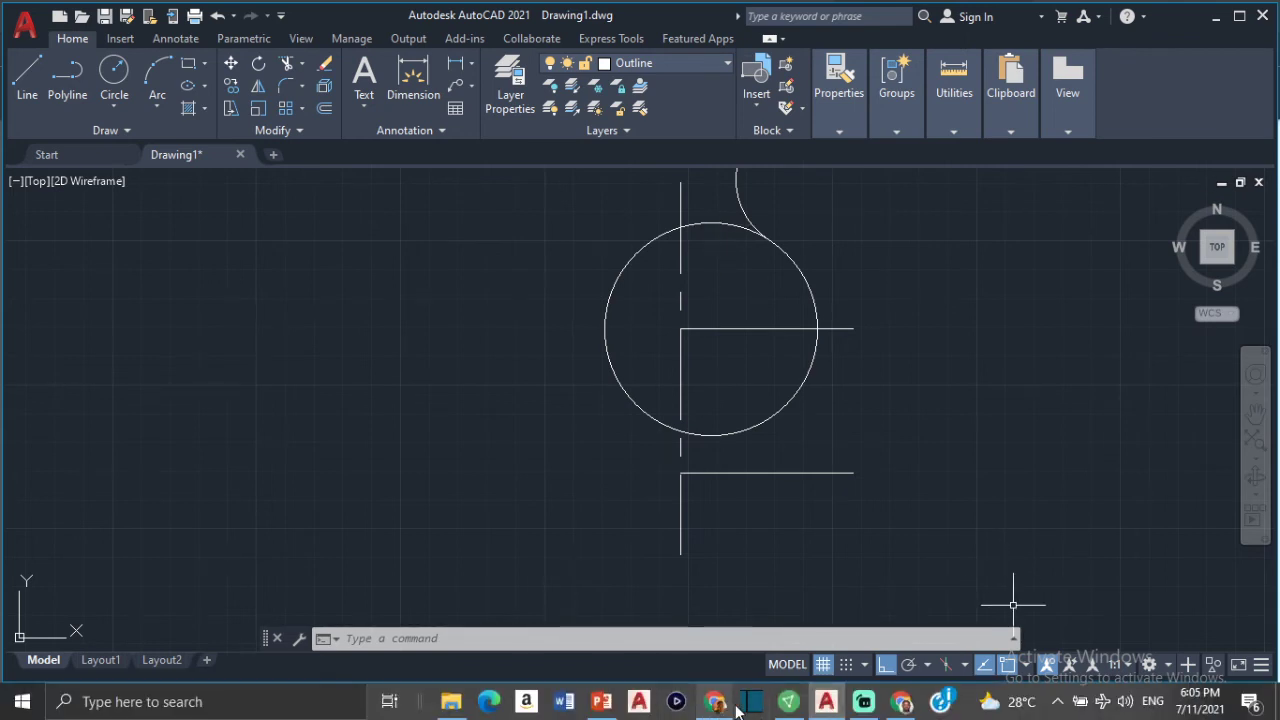
key(alt+Tab)
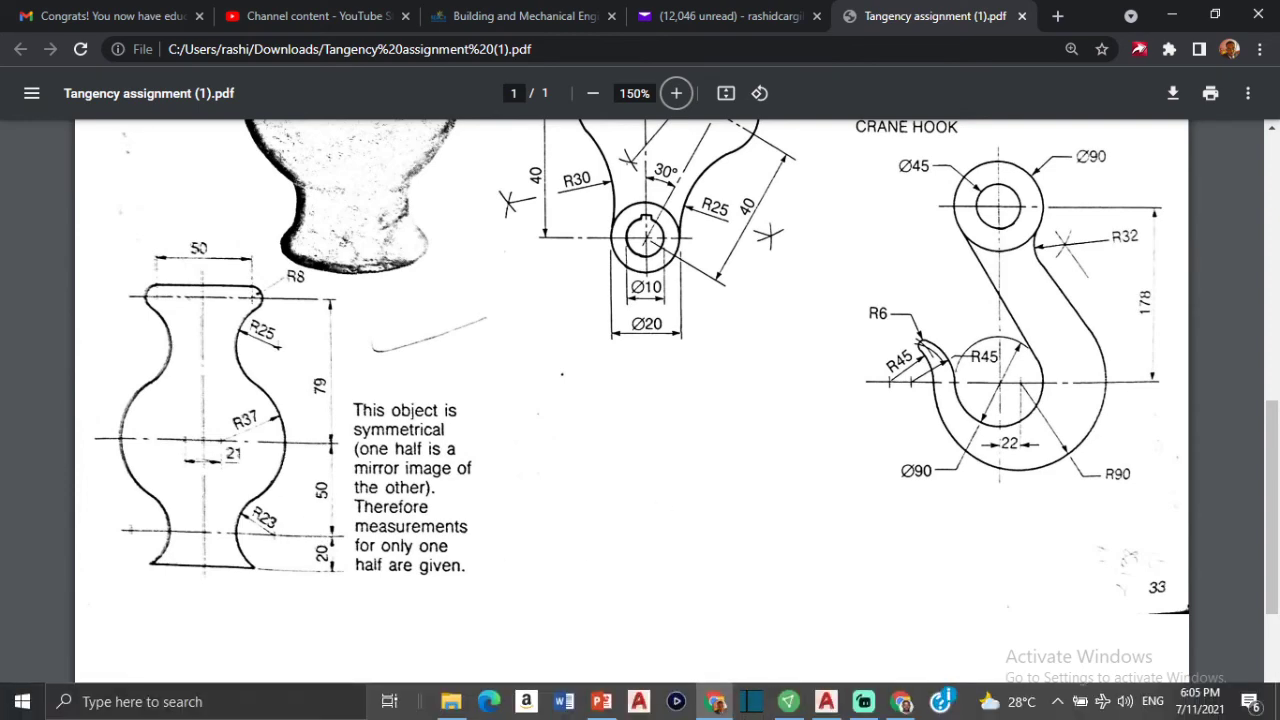
click(820, 705)
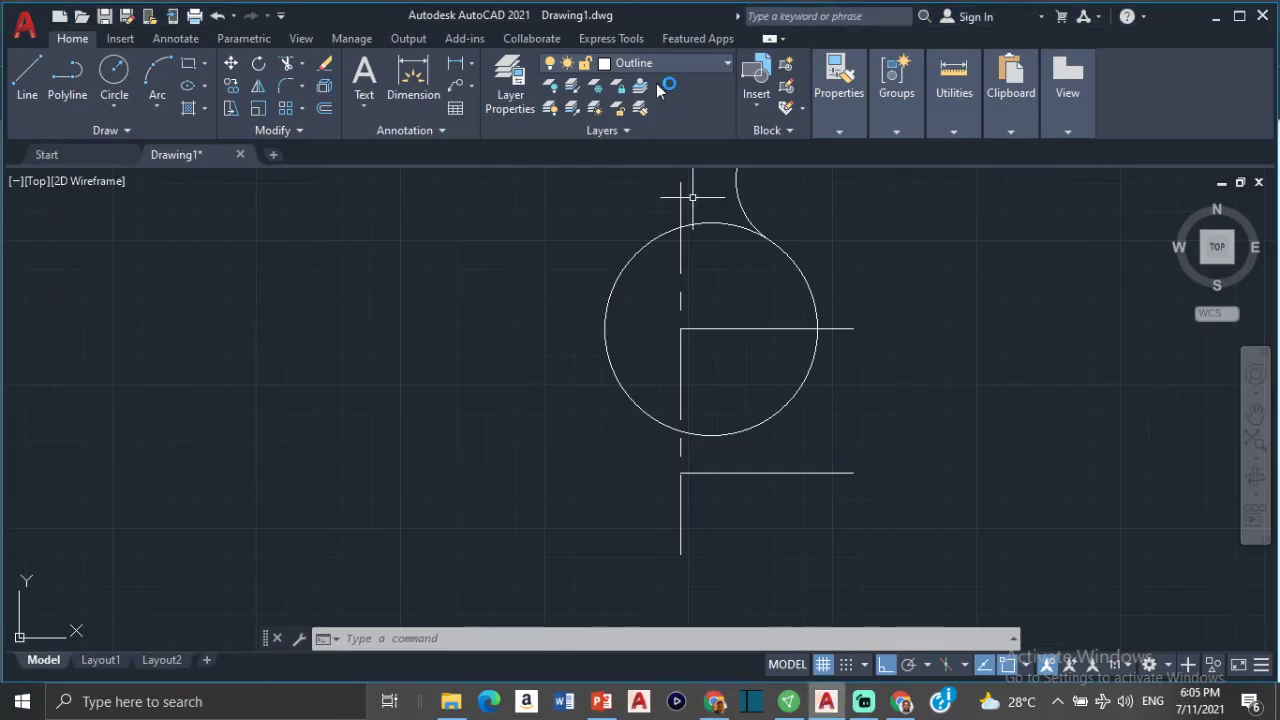
- Draw a radius-60 circle concentric with the radius-37 circle, then bring up the Tangency assignment PDF
mouse_move(845, 140)
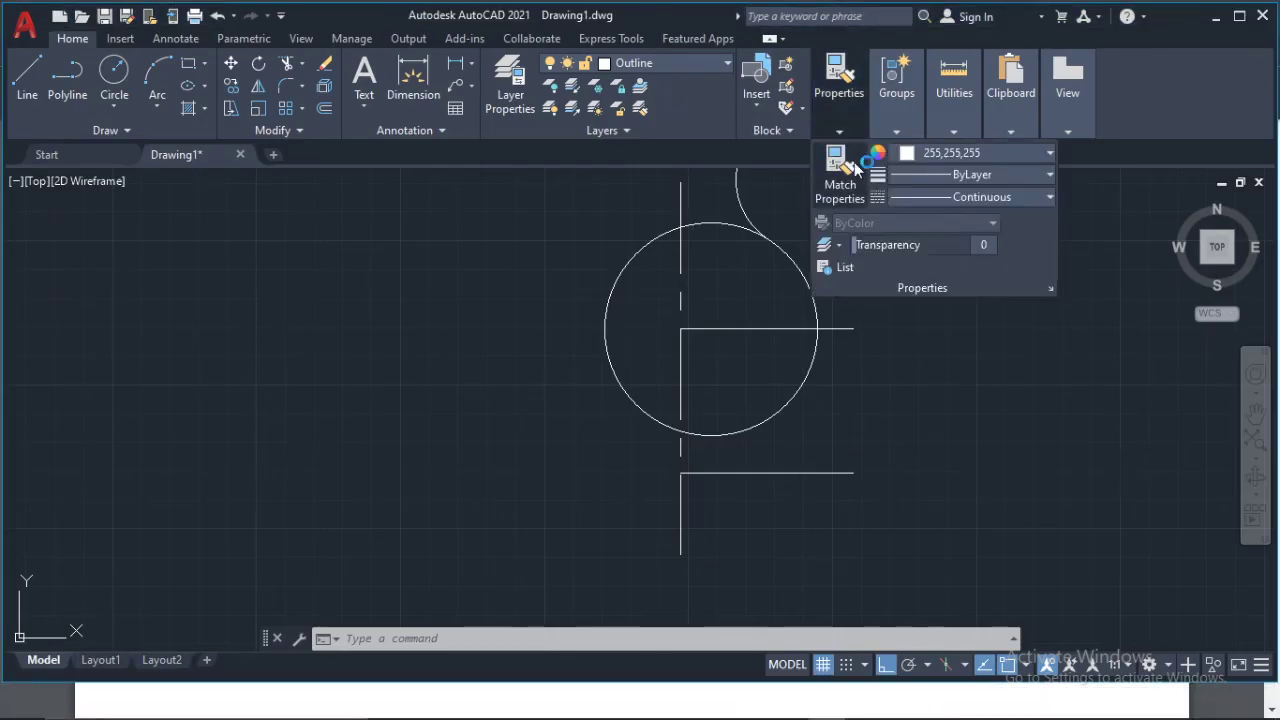
click(1012, 150)
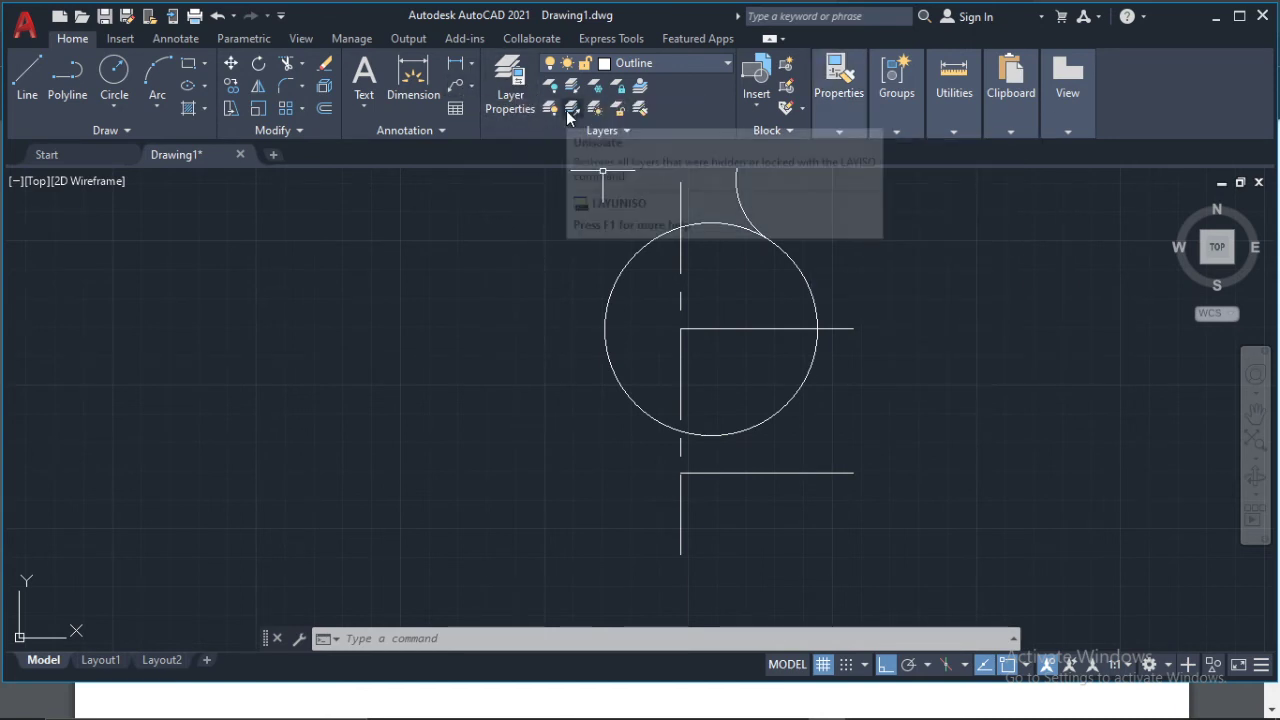
mouse_move(910, 133)
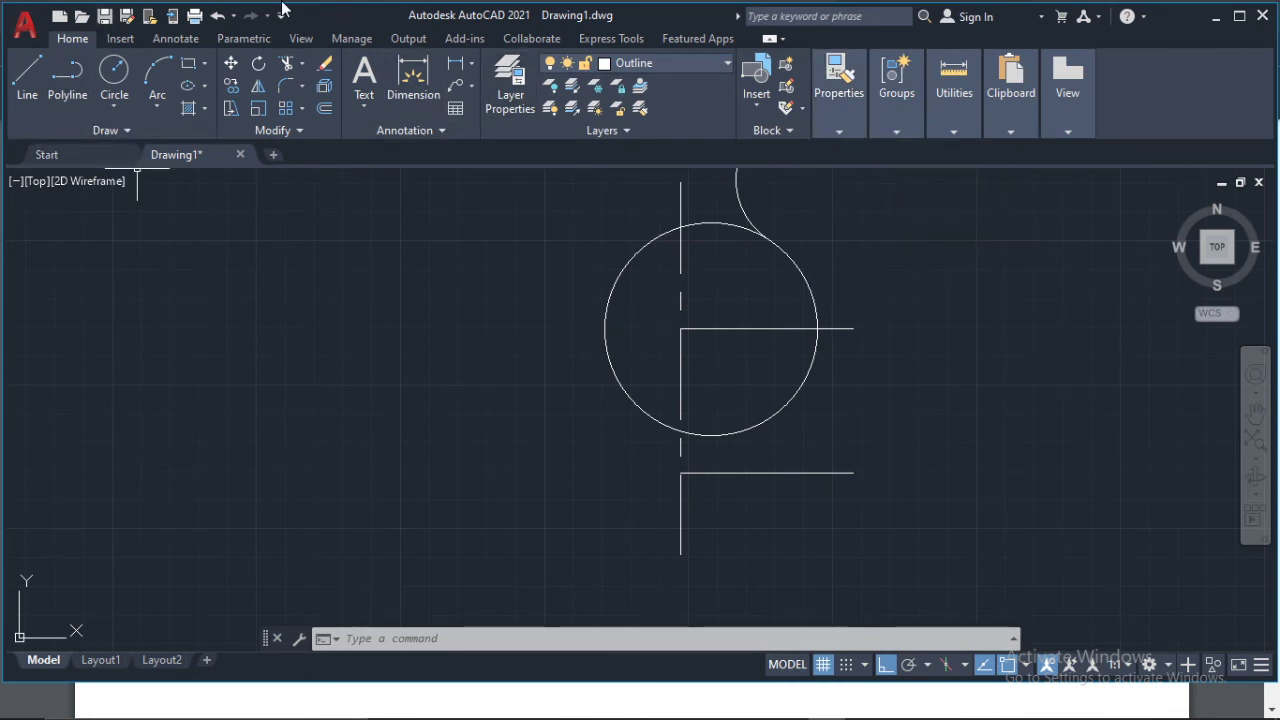
click(112, 72)
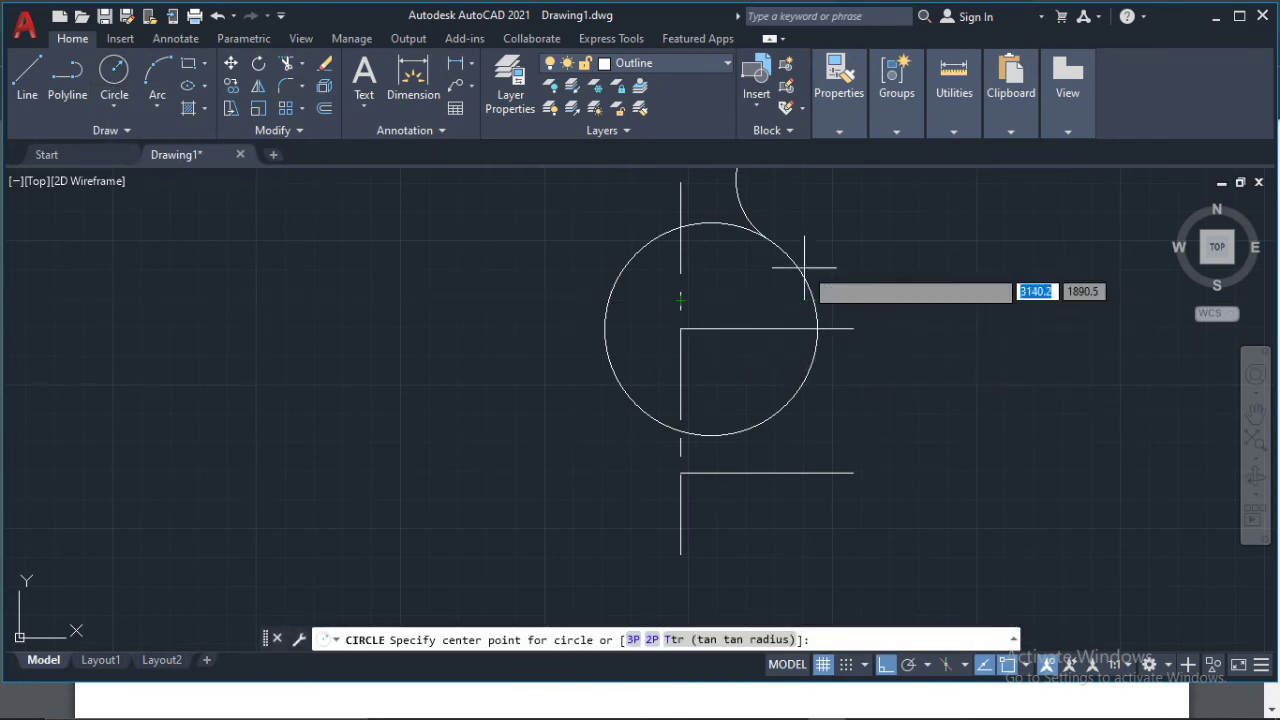
scroll(713, 337, up, 3)
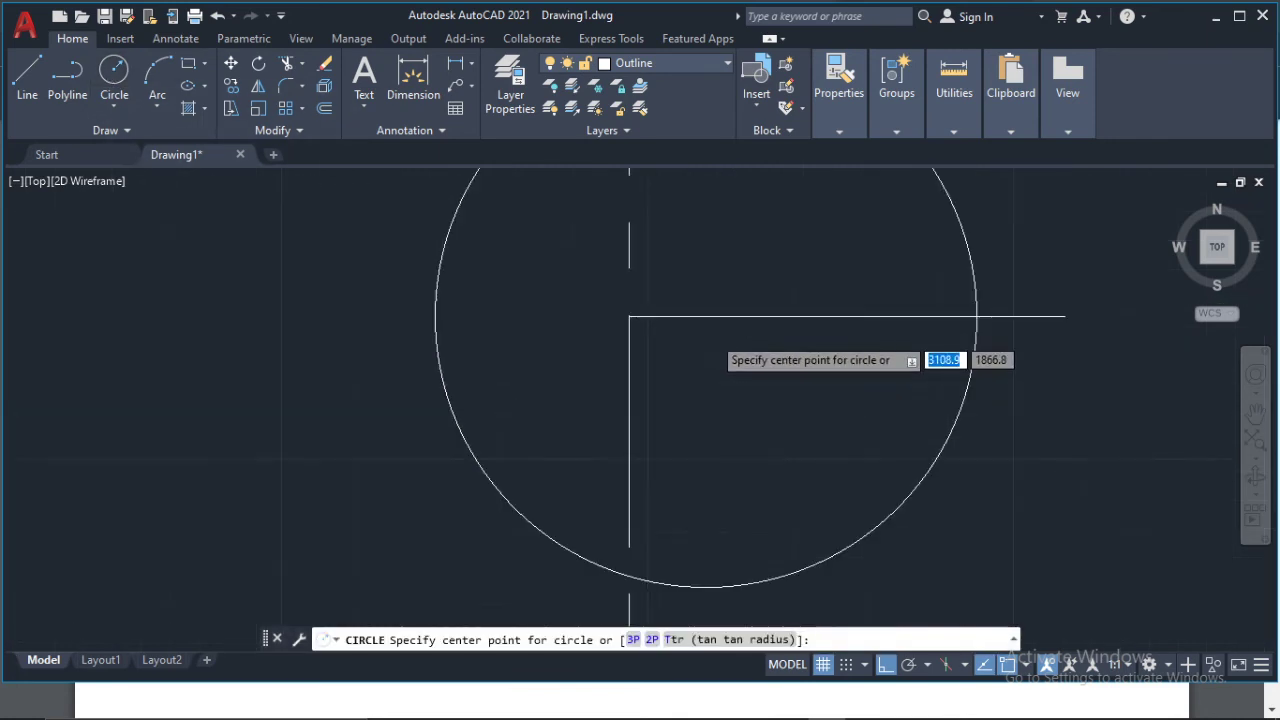
scroll(715, 335, up, 2)
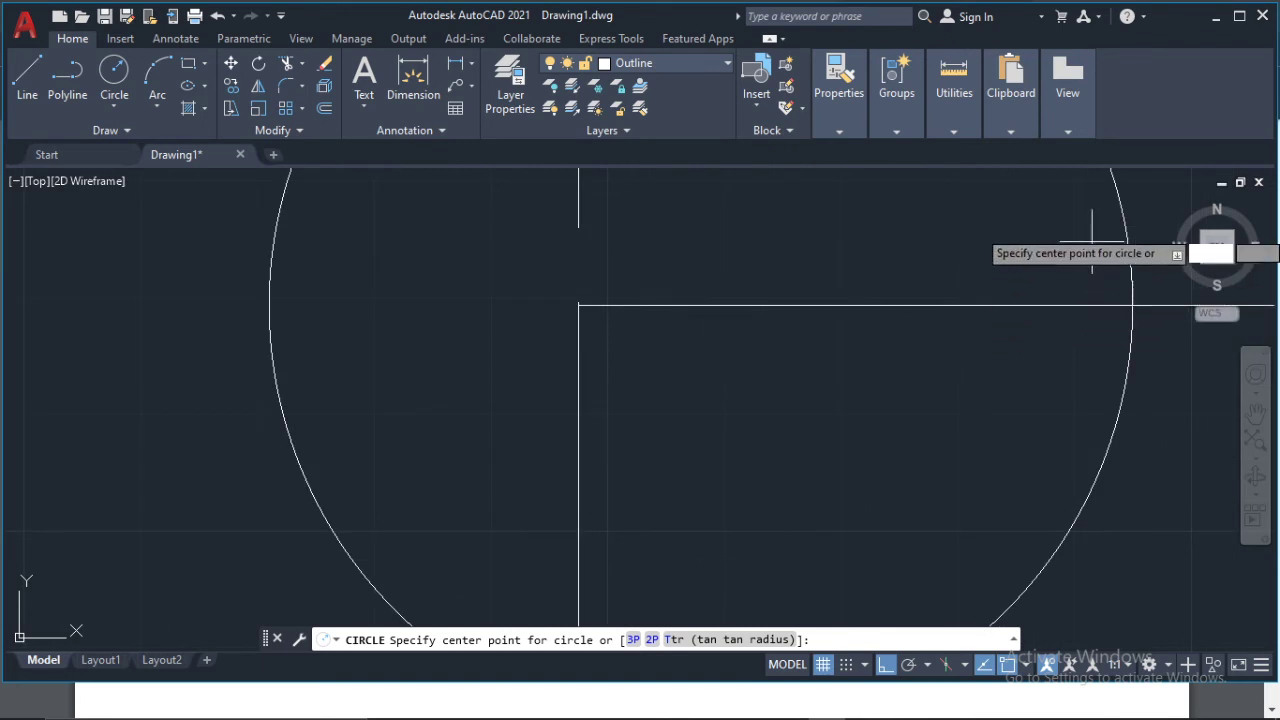
click(700, 302)
scroll(823, 543, down, 5)
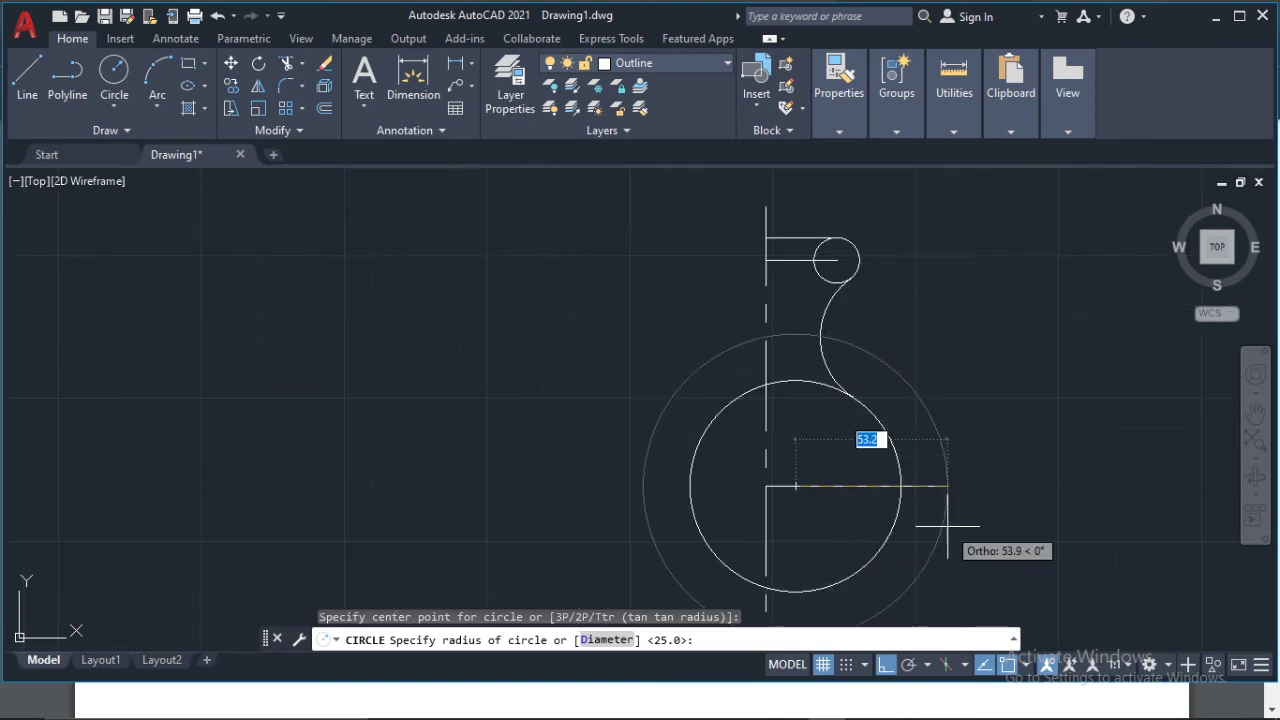
middle_drag(769, 494, 762, 398)
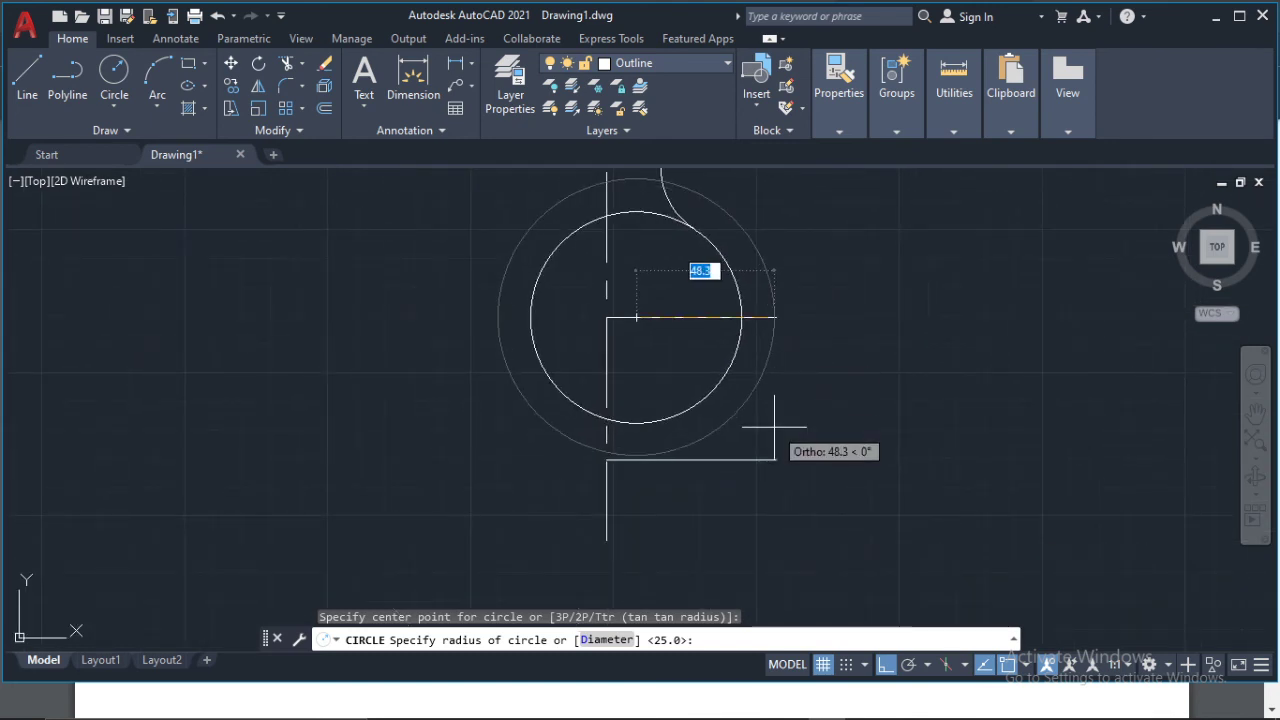
text(60)
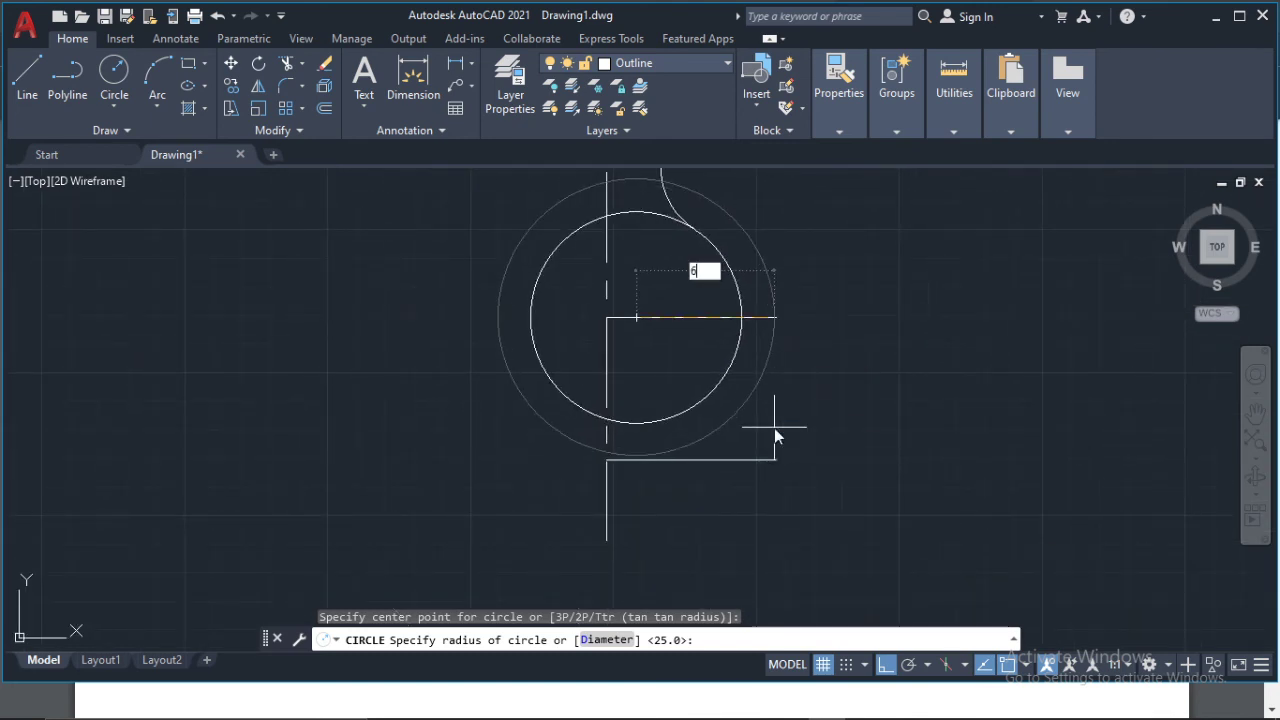
key(Return)
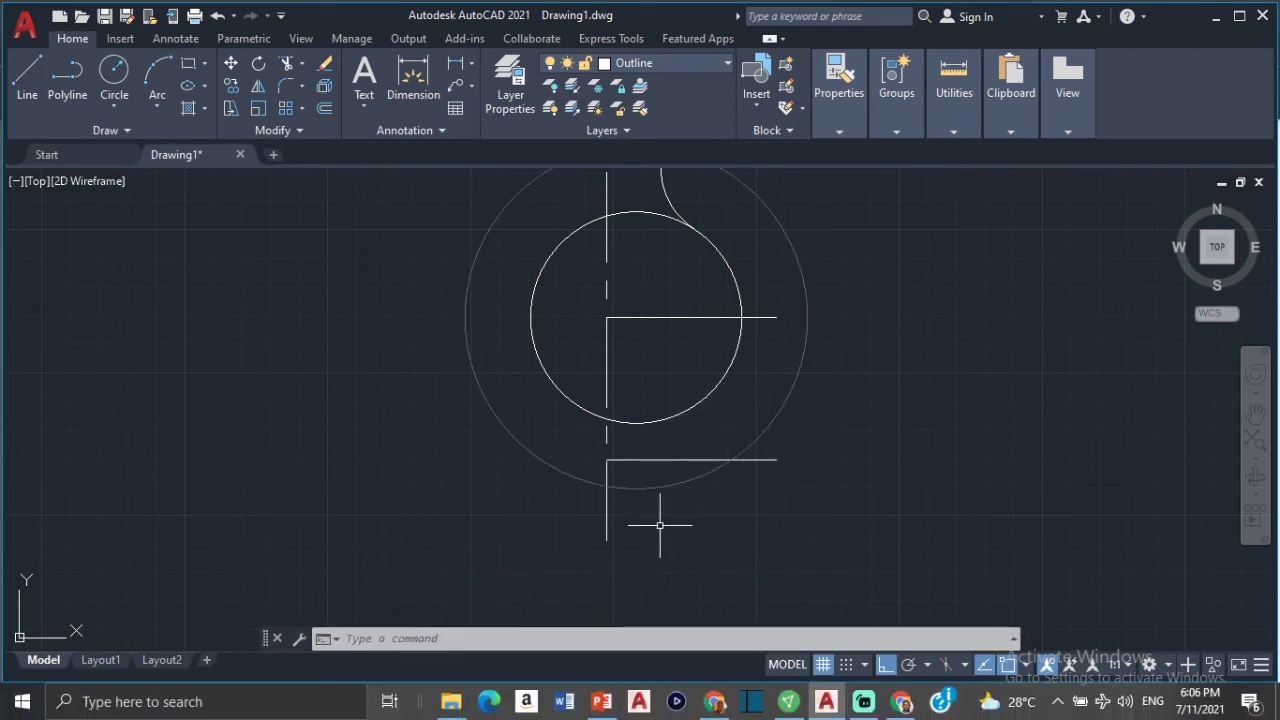
click(712, 703)
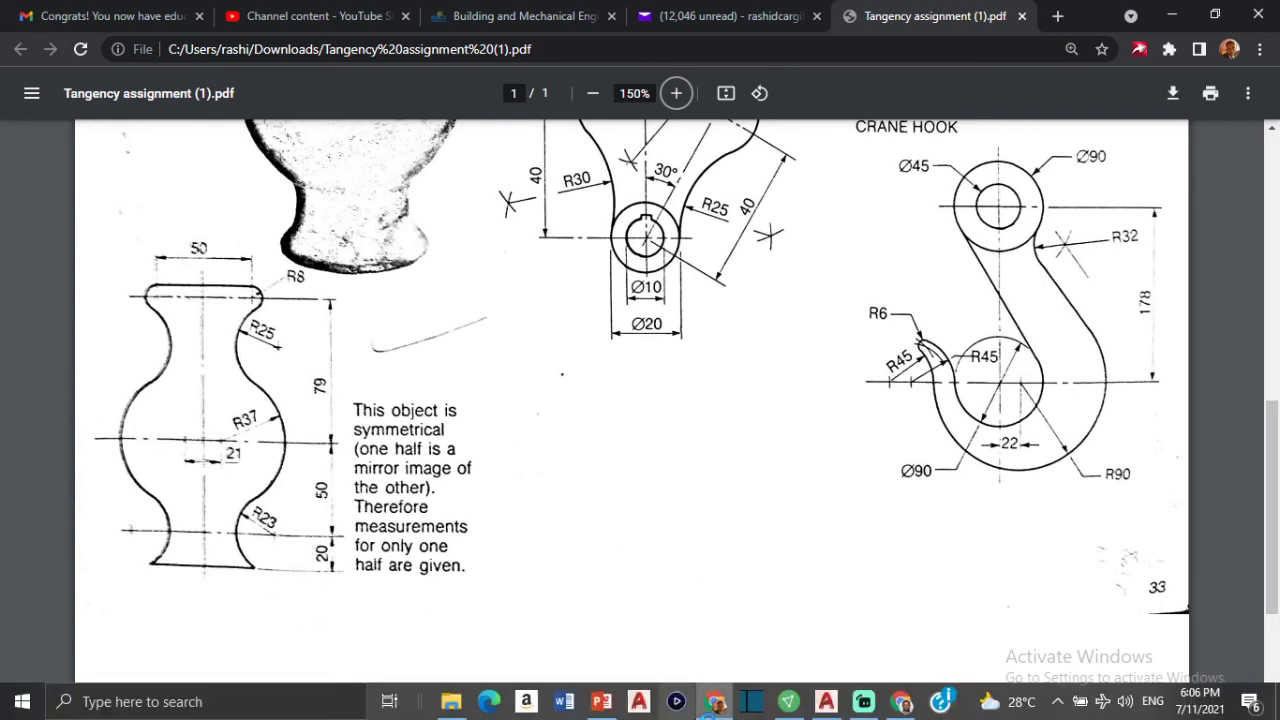
- Return to the AutoCAD drawing after checking the R23 radius and 20 base height
click(826, 701)
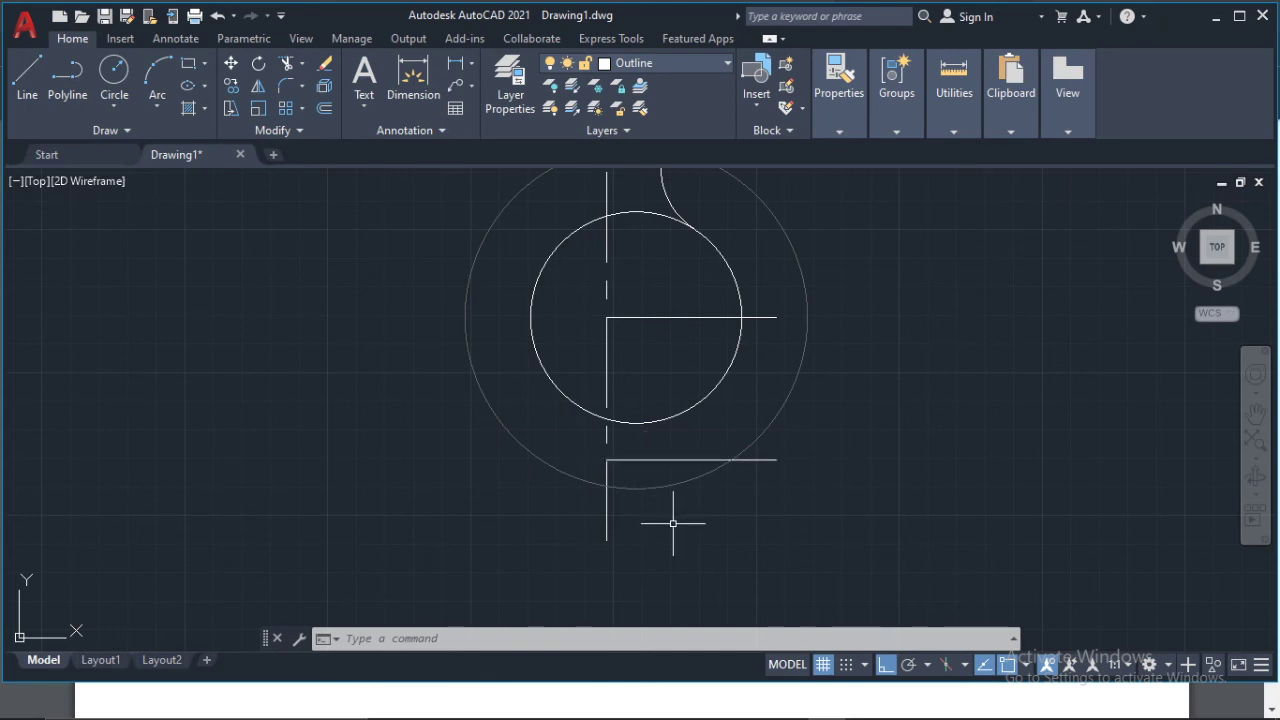
- Offset the lower horizontal line 20 units downward to mark the vase's base height
text(OFFSET)
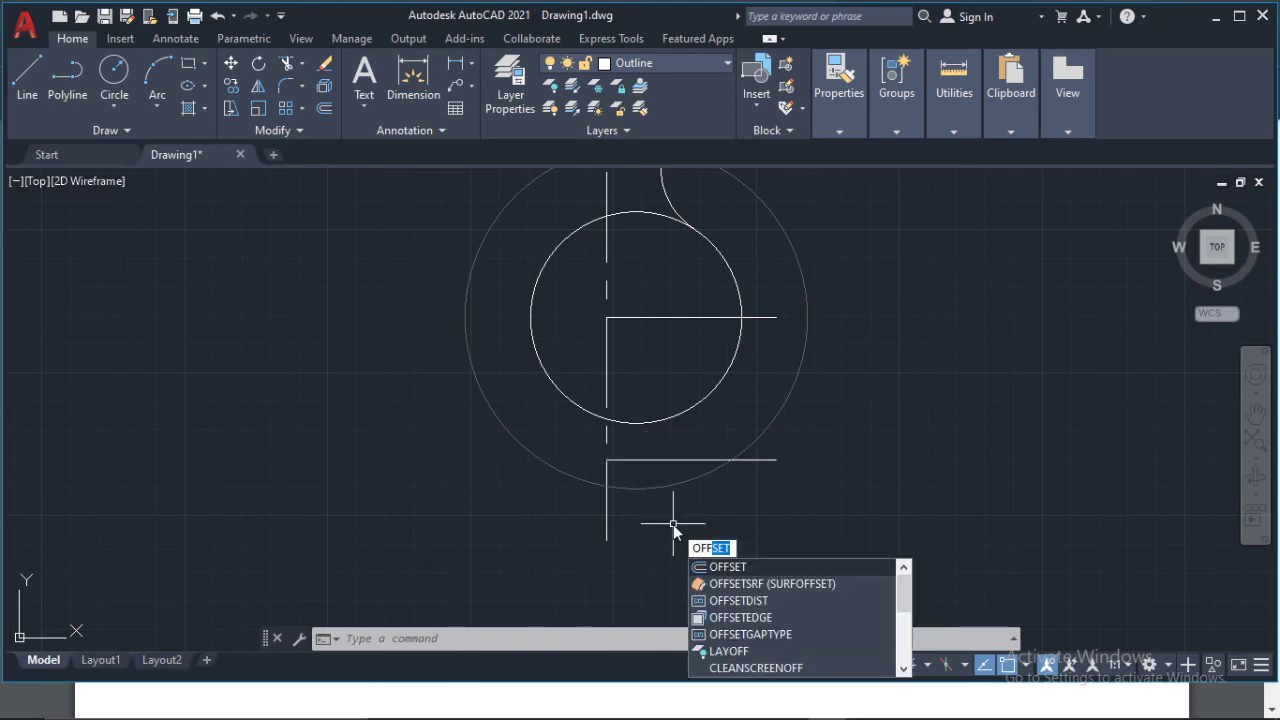
key(Return)
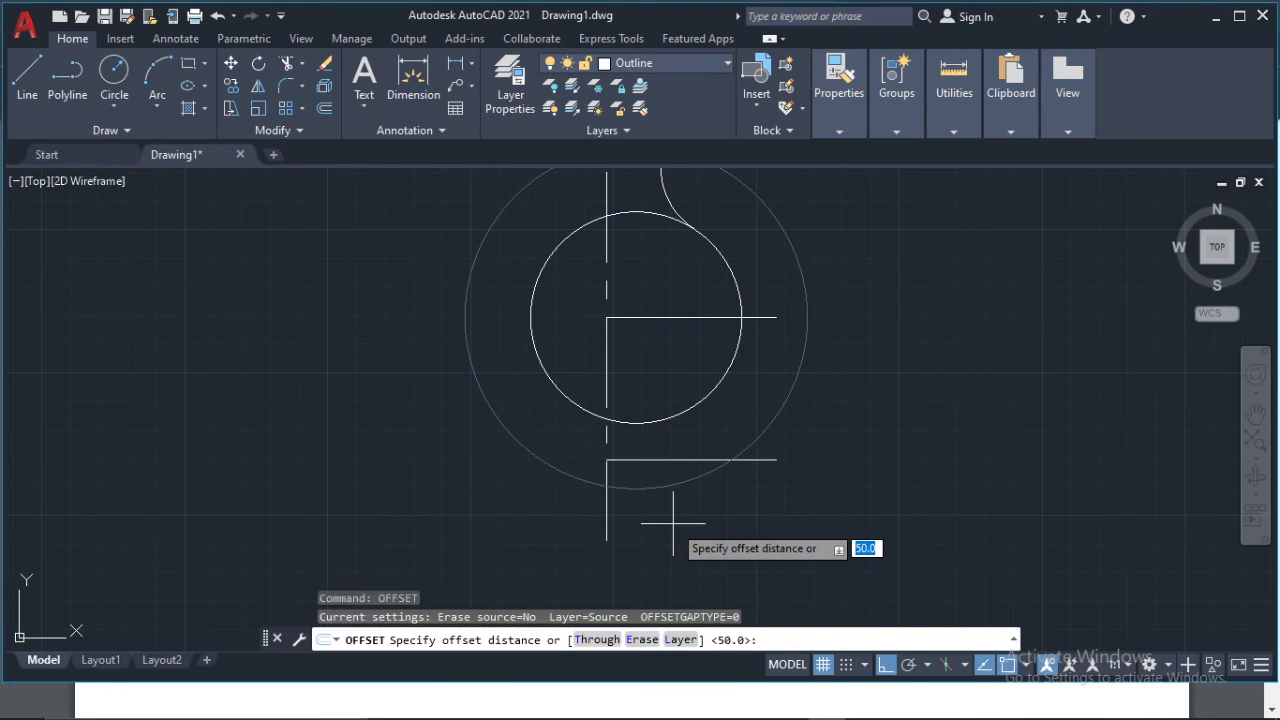
text(20)
key(Return)
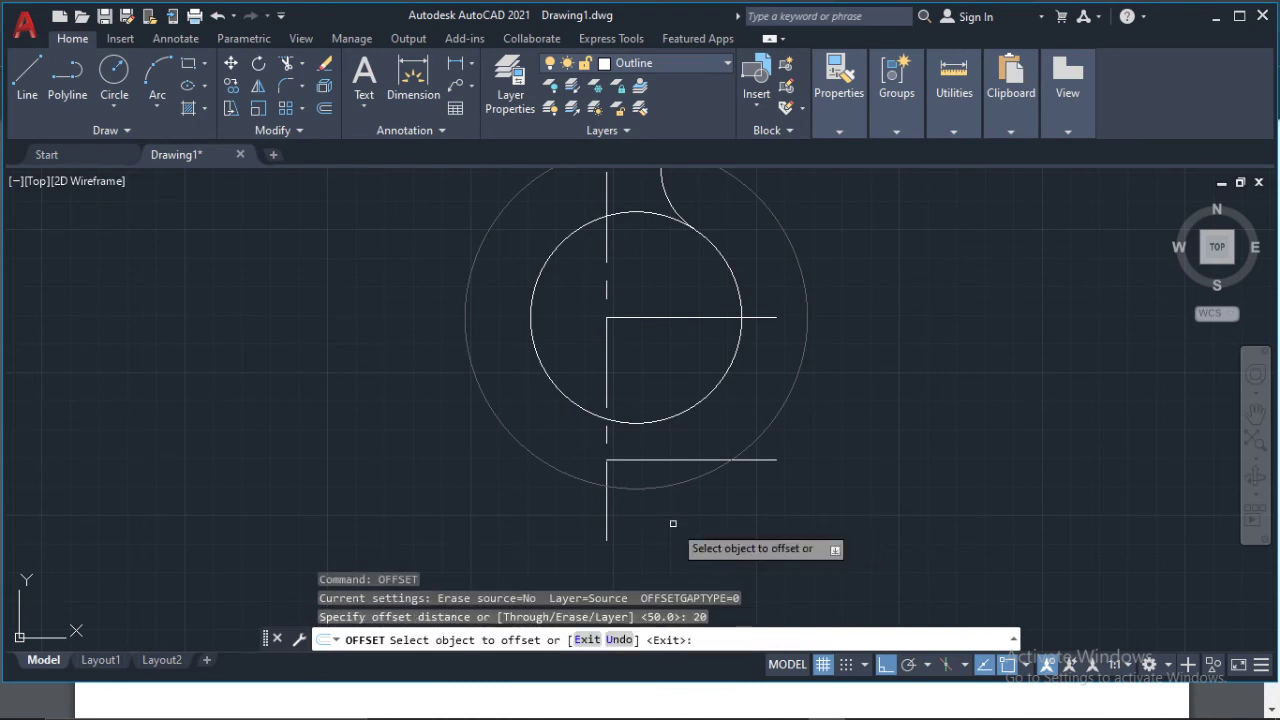
click(658, 460)
click(672, 492)
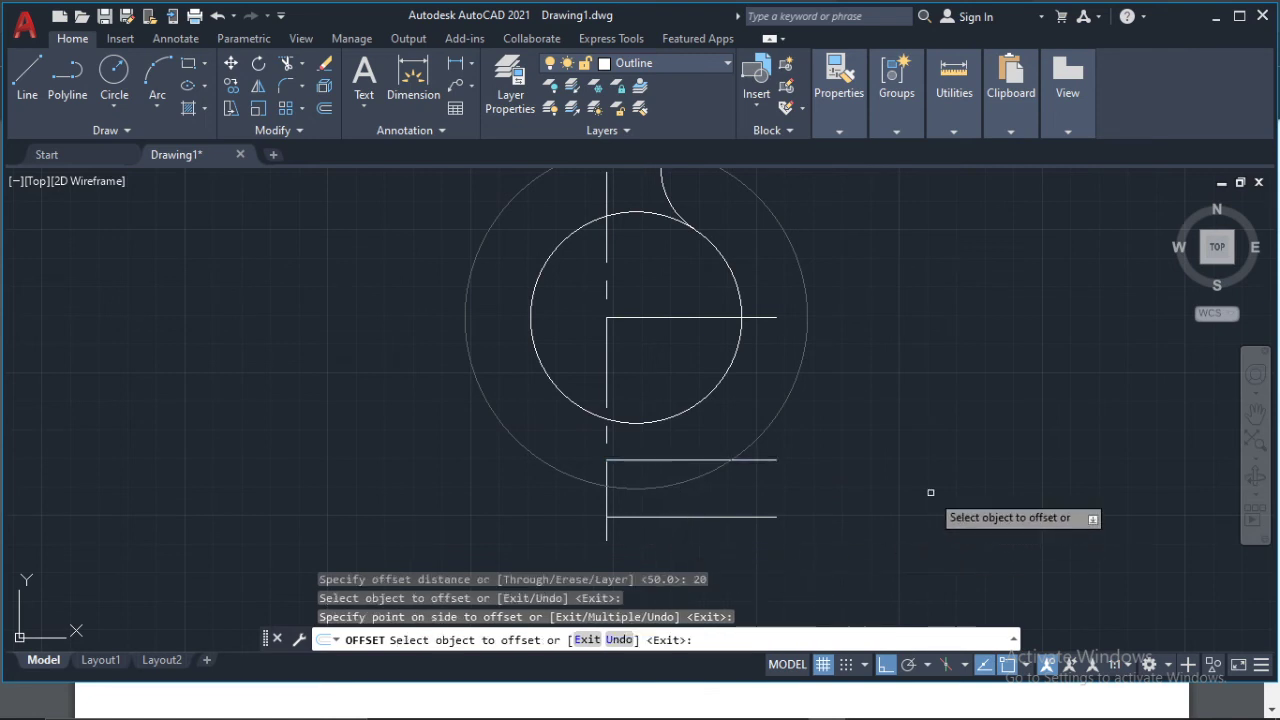
key(Escape)
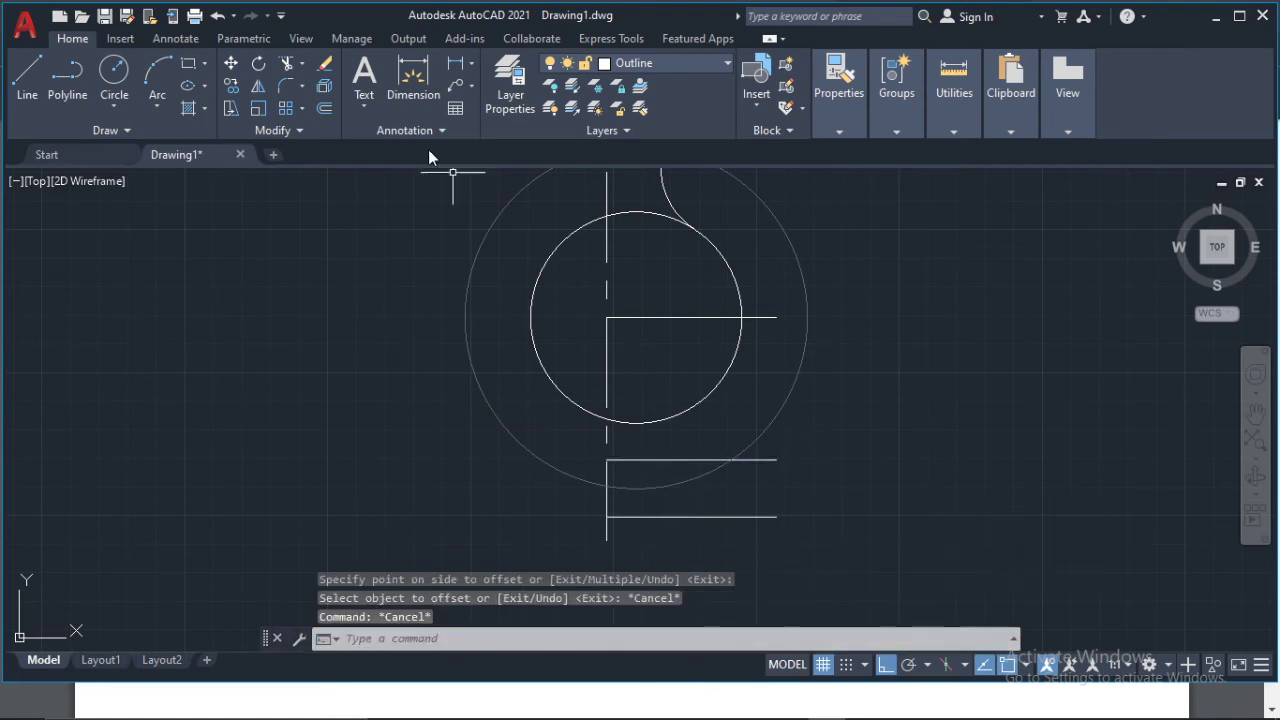
- Draw a radius-23 circle centred where the upper bottom line meets the radius-60 circle
click(832, 133)
click(984, 150)
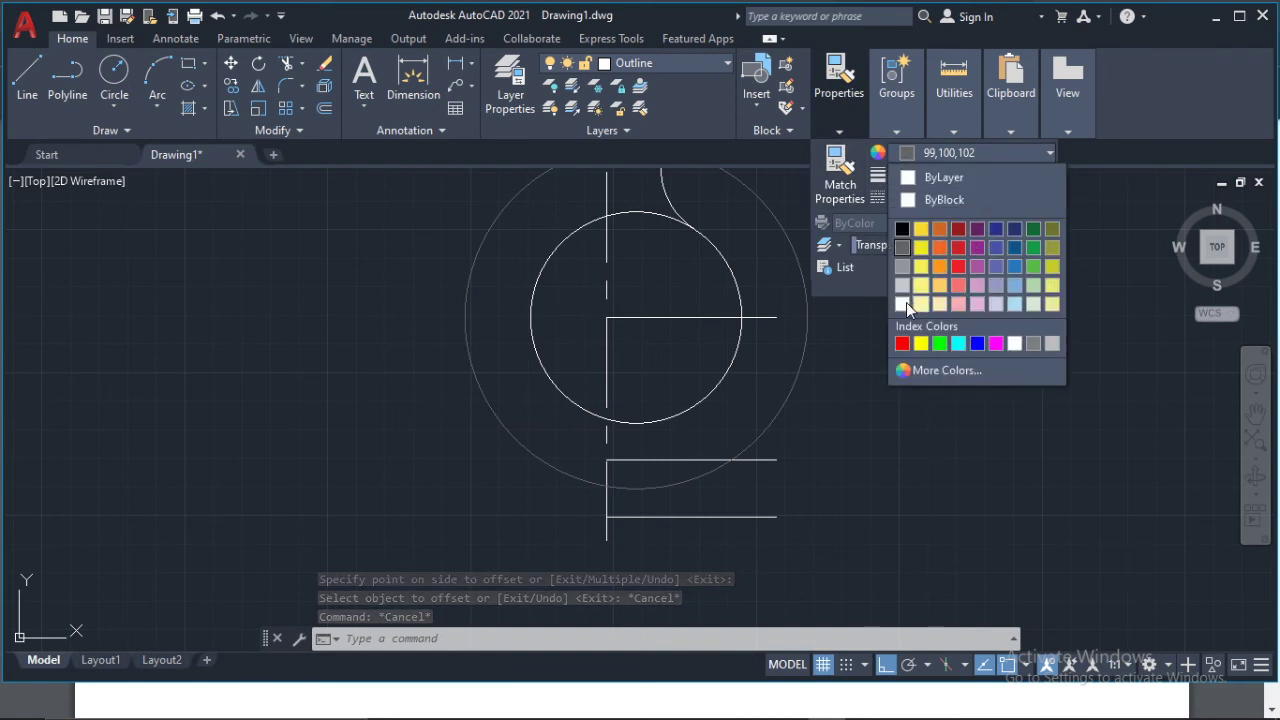
key(Escape)
text(c)
key(Return)
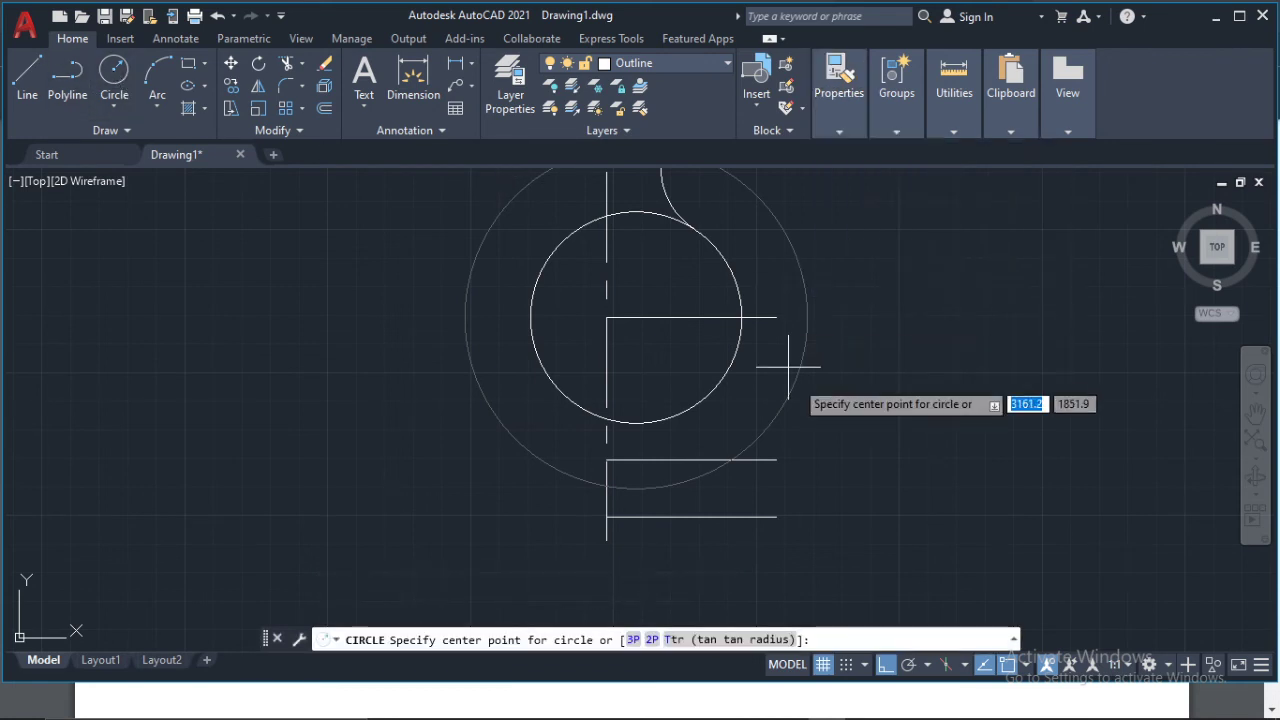
scroll(762, 442, up, 2)
scroll(760, 443, up, 2)
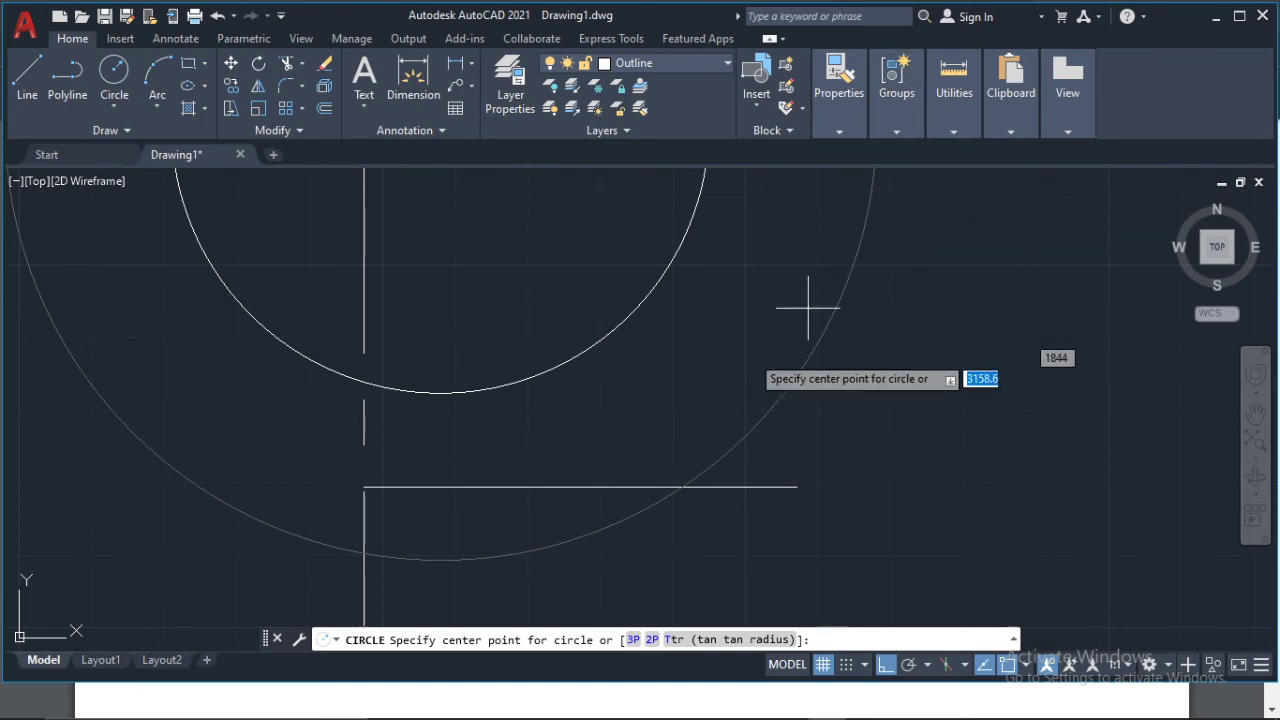
click(681, 488)
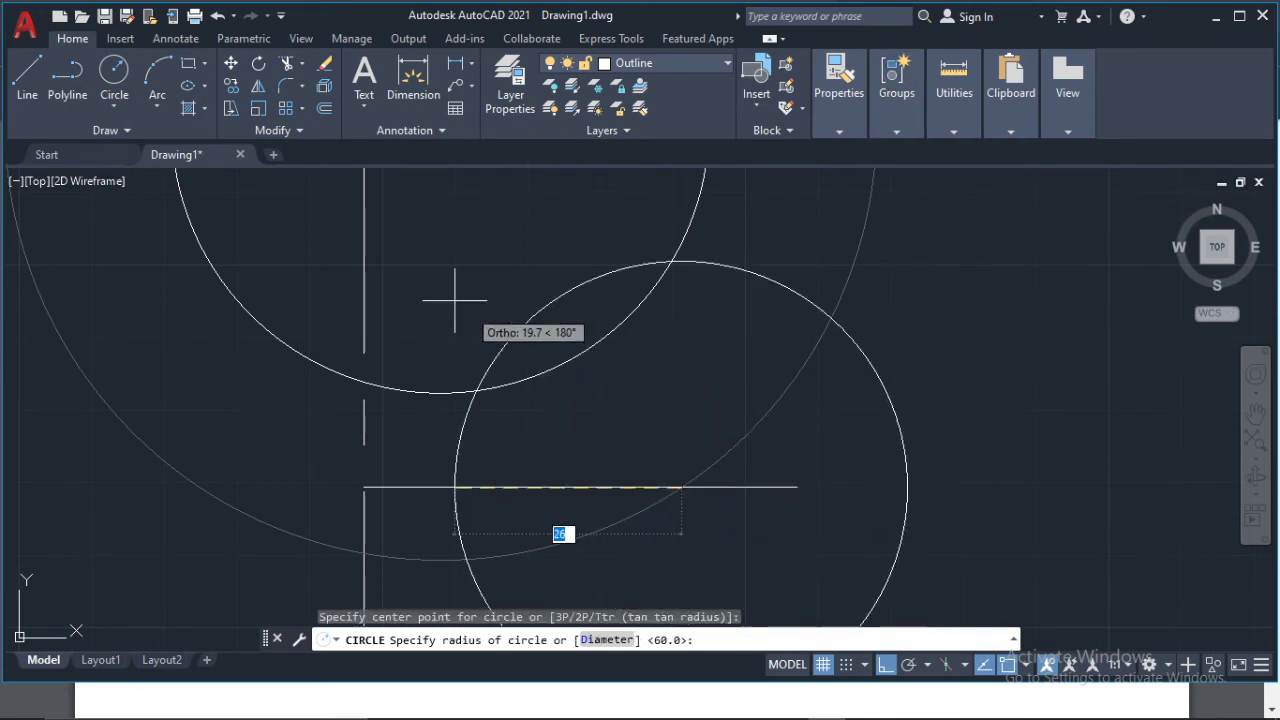
text(23)
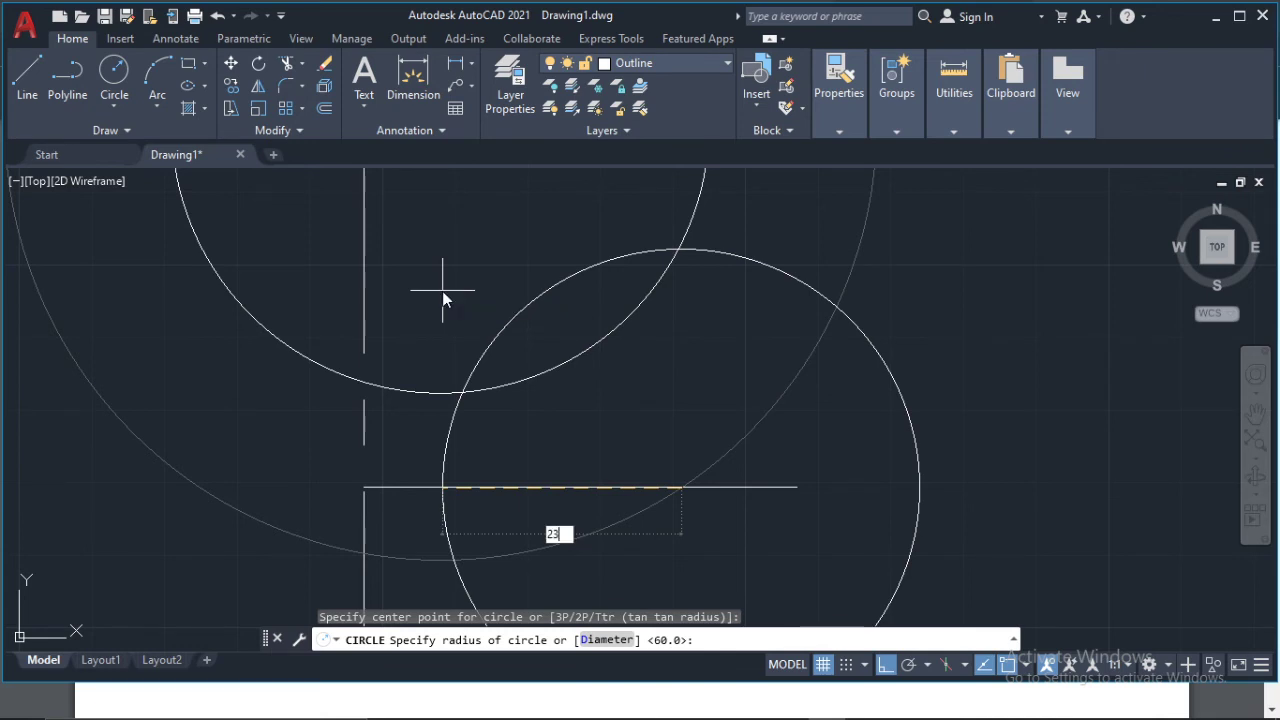
key(Return)
scroll(769, 320, down, 5)
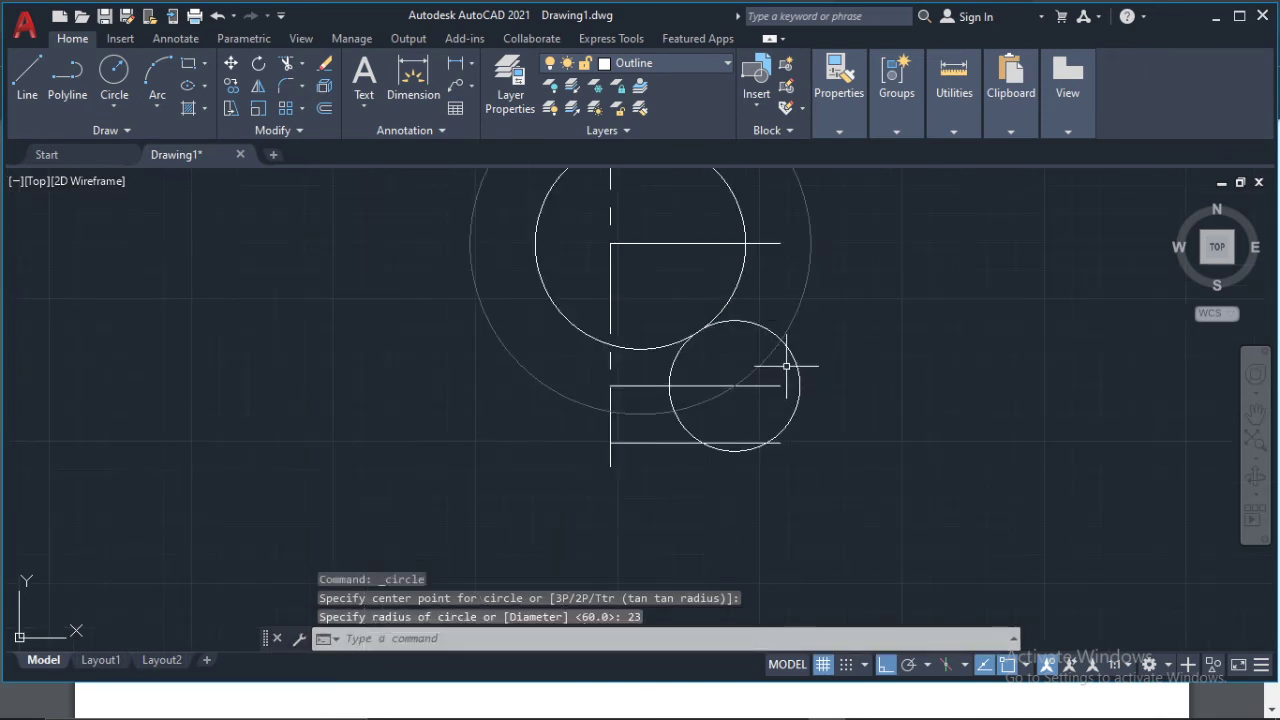
key(Escape)
mouse_move(735, 269)
middle_down()
mouse_move(741, 290)
mouse_move(706, 290)
mouse_move(714, 343)
mouse_move(721, 329)
middle_up()
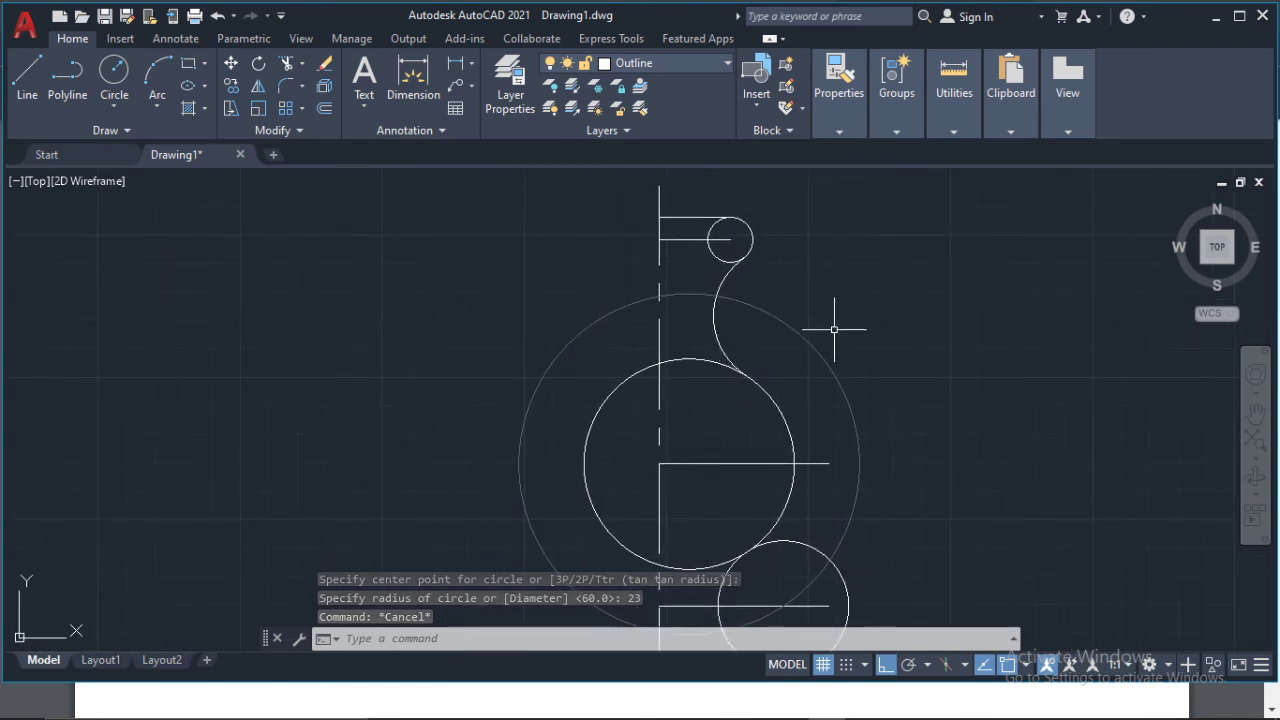
- Erase the large radius-60 construction circle
middle_drag(826, 514, 829, 409)
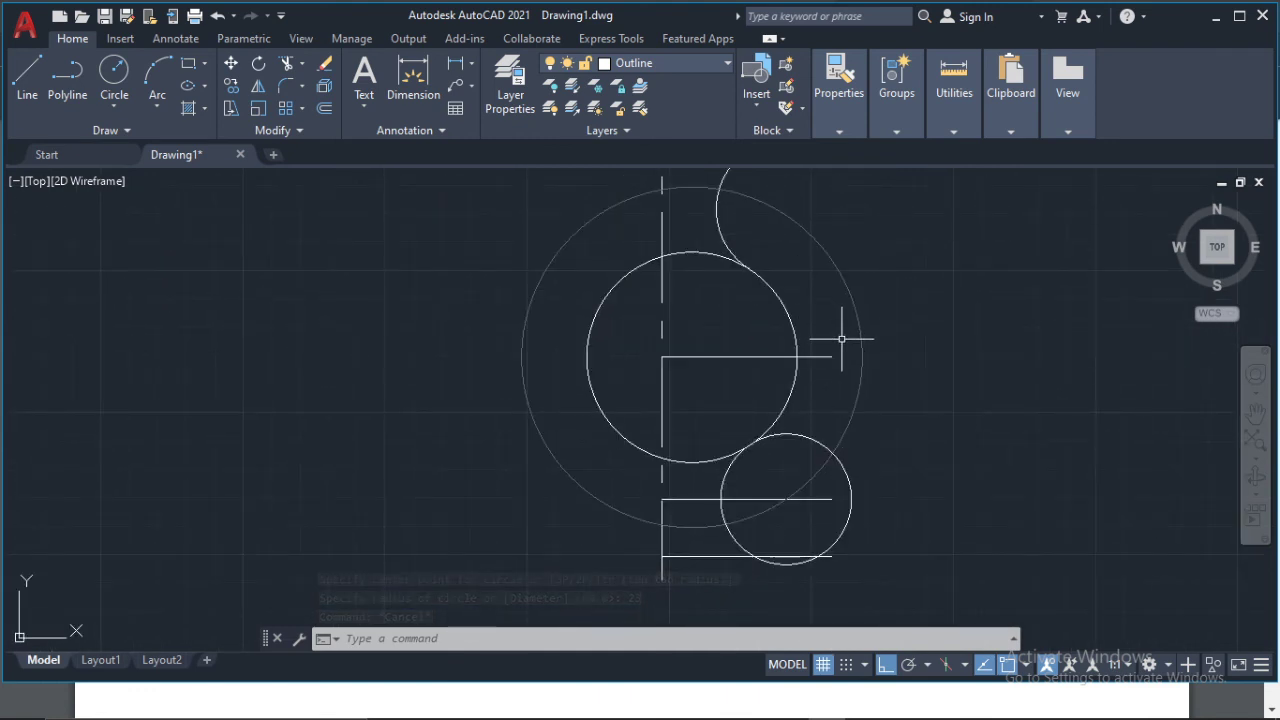
click(846, 287)
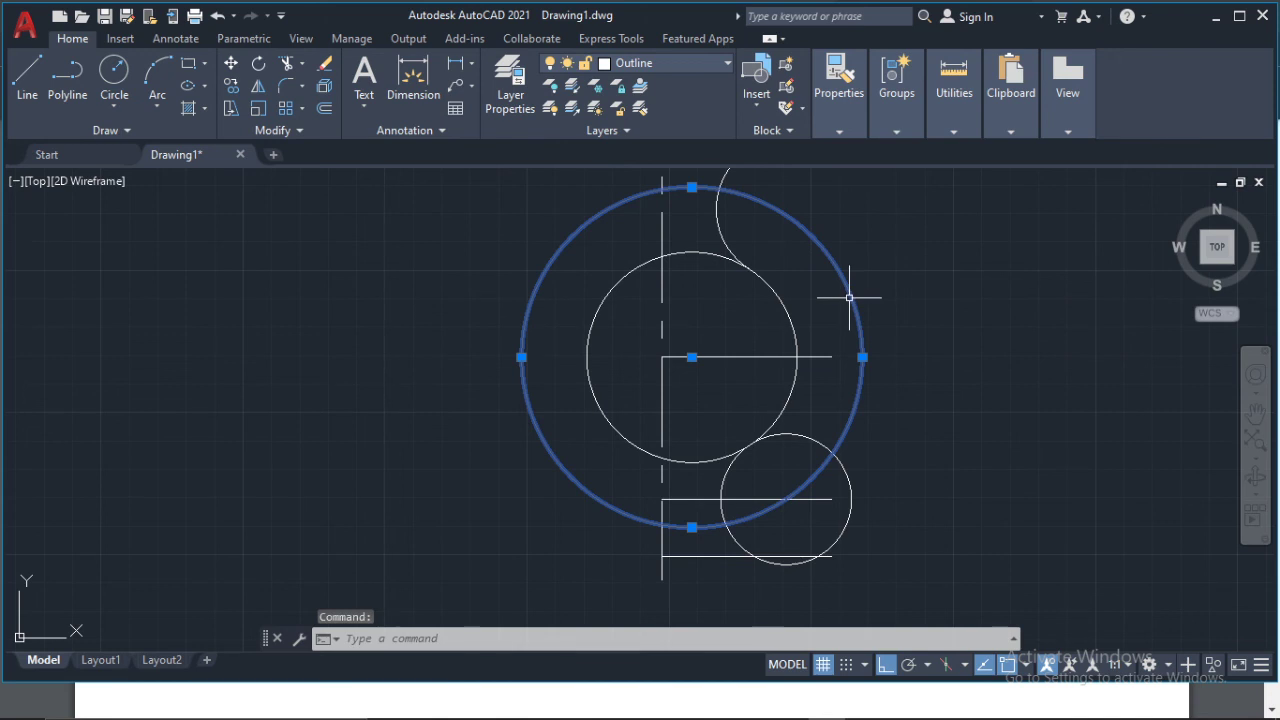
key(Delete)
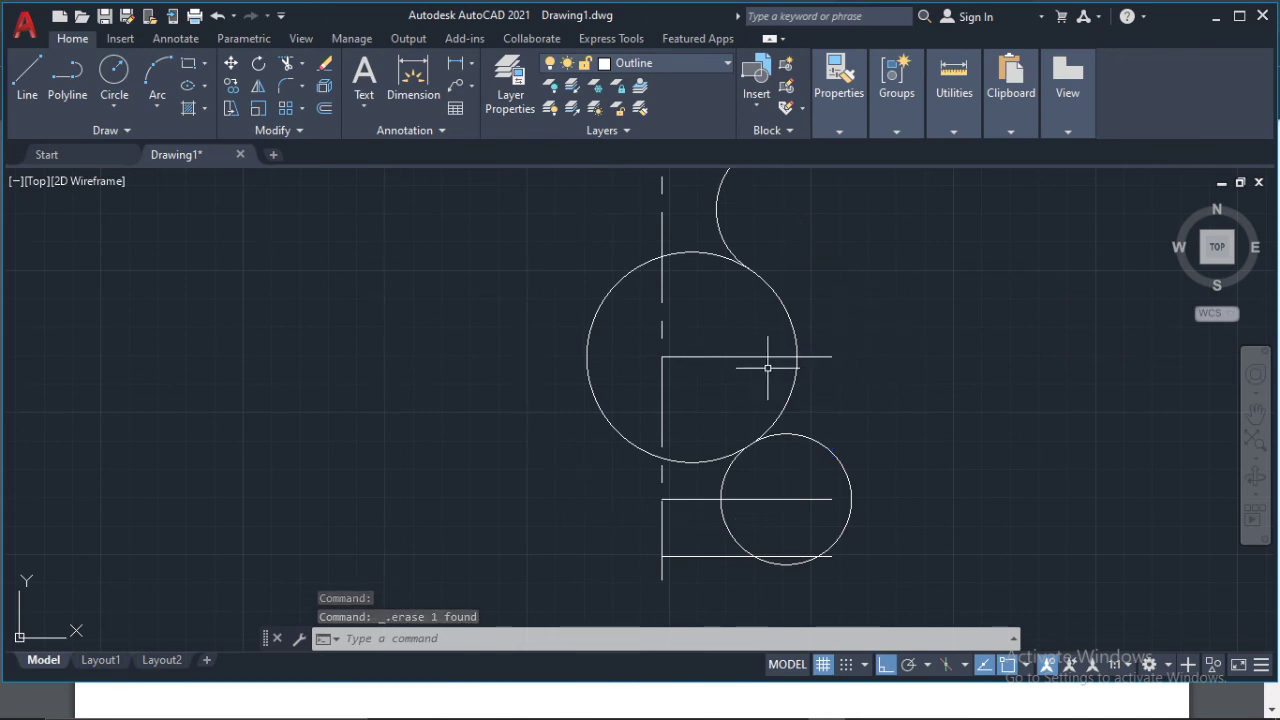
- Erase the horizontal lines through the small and middle circles and the short extra line
click(779, 498)
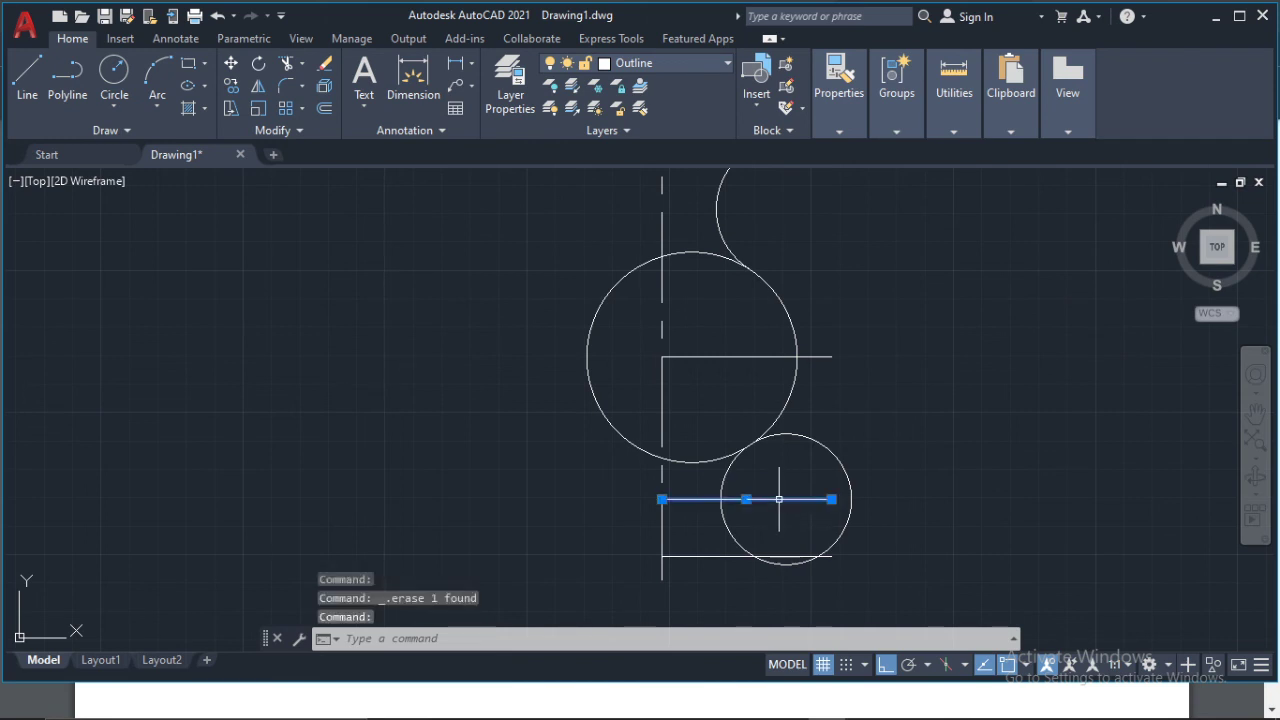
key(Delete)
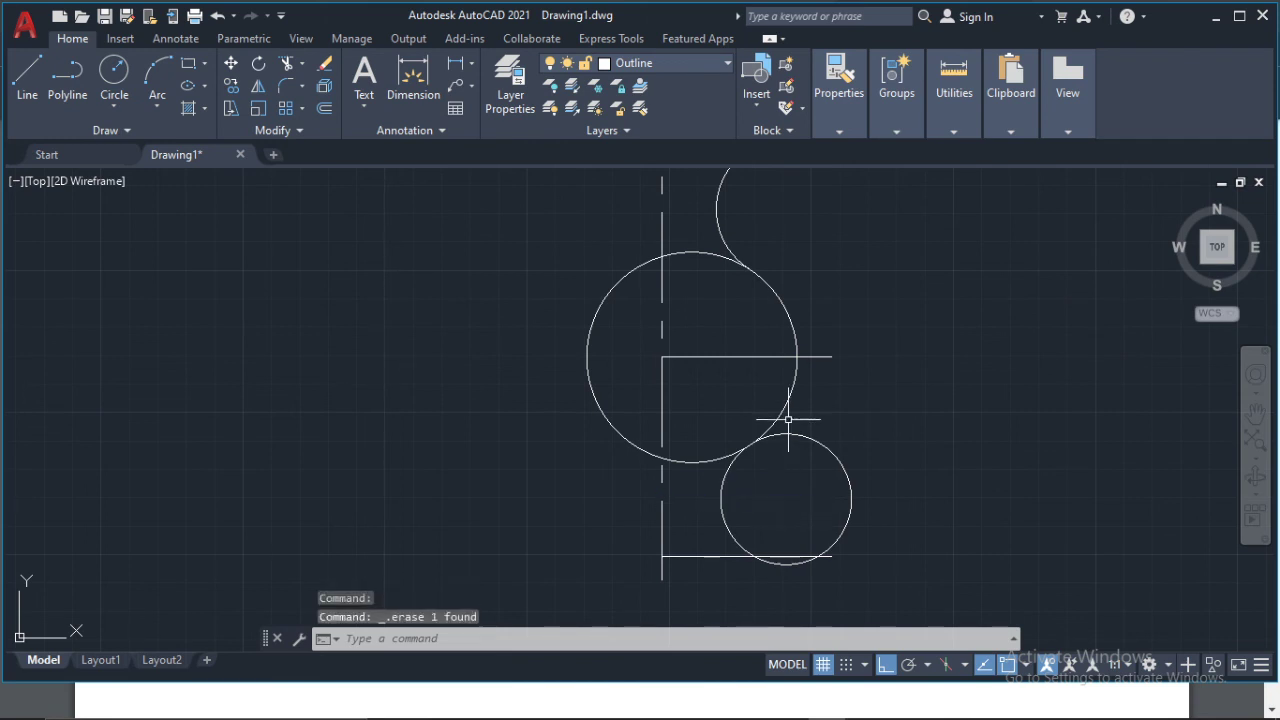
click(729, 356)
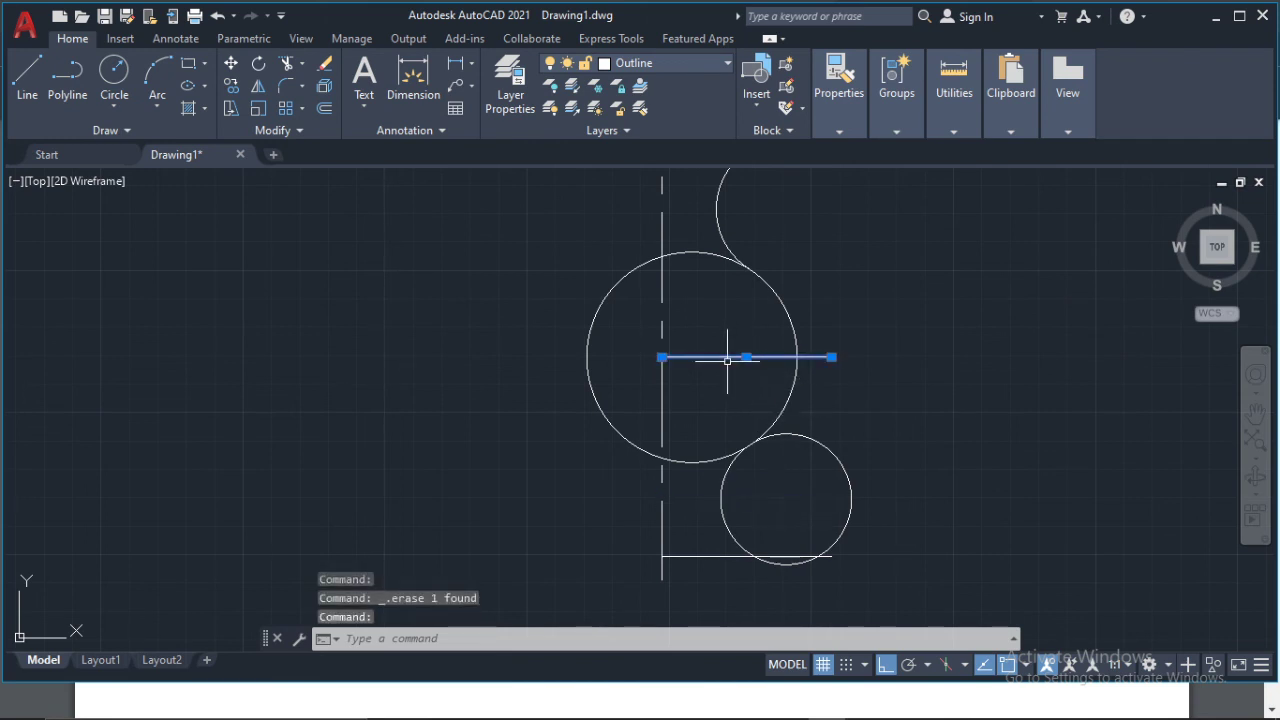
key(Delete)
middle_drag(725, 343, 730, 444)
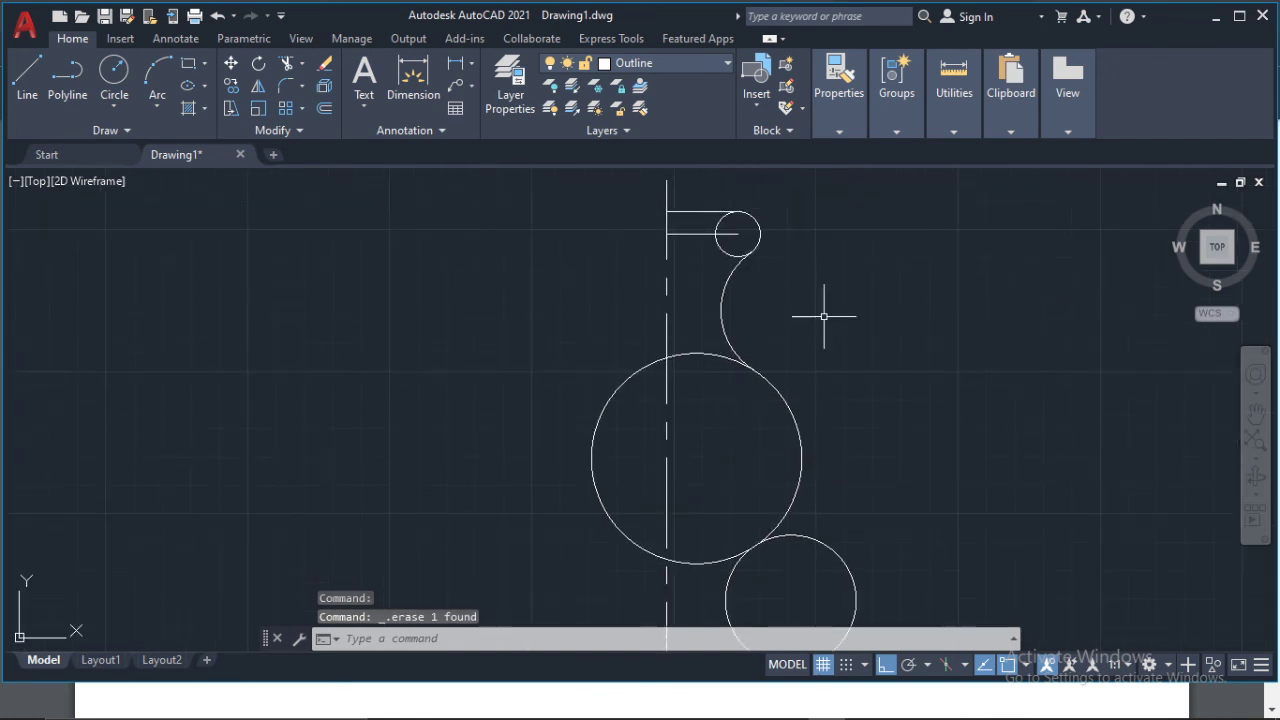
click(684, 235)
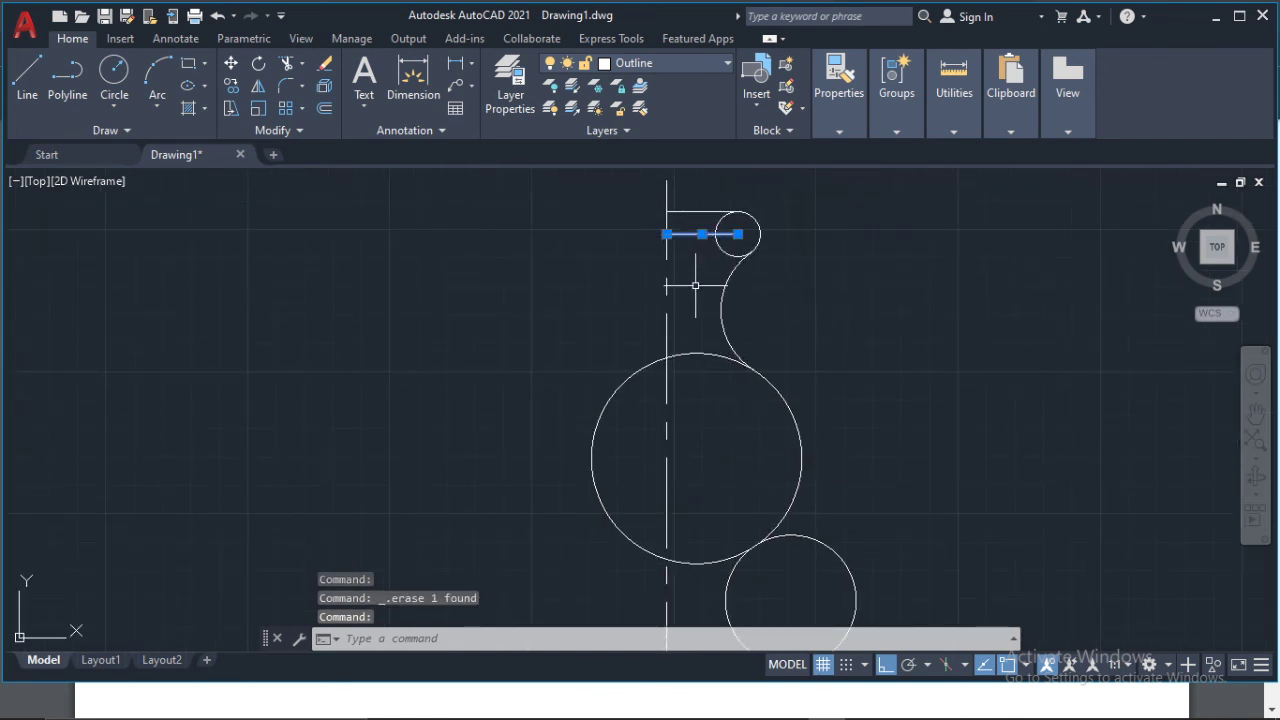
key(Delete)
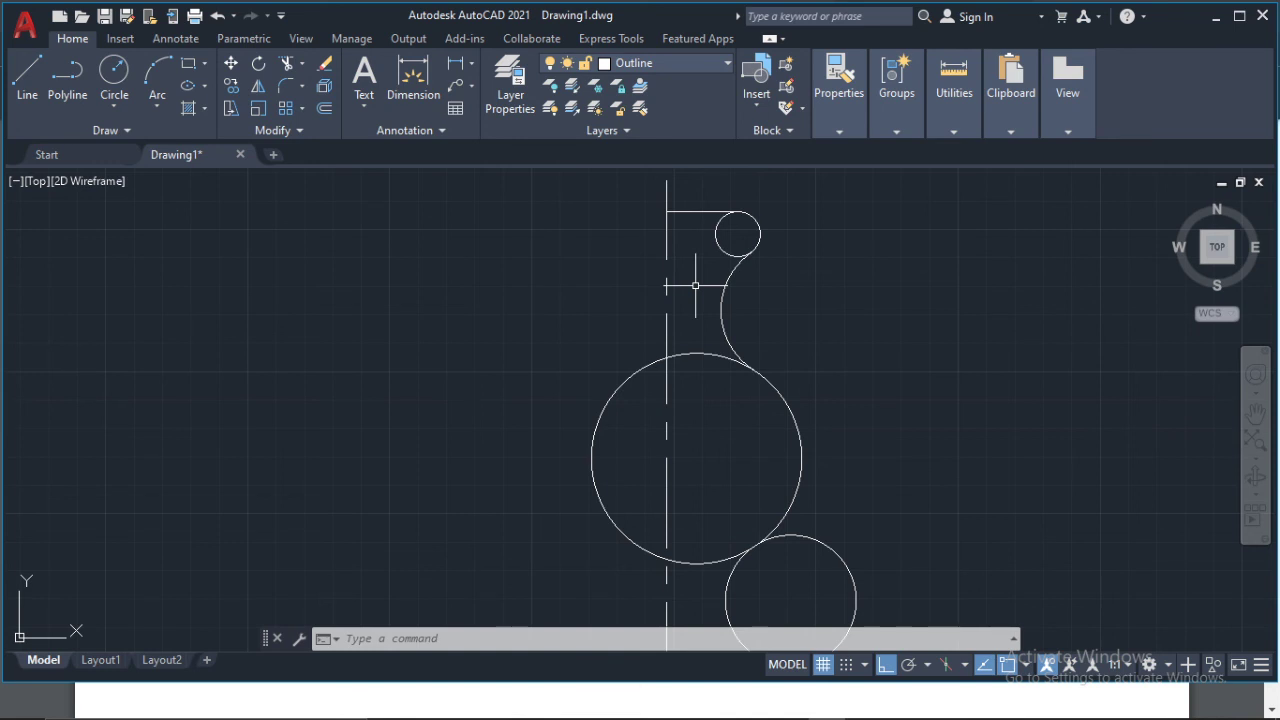
- Trim the small, lower and large circles and the base line overhang into tangent arcs
text(tr)
key(Return)
click(716, 224)
middle_drag(744, 451, 591, 289)
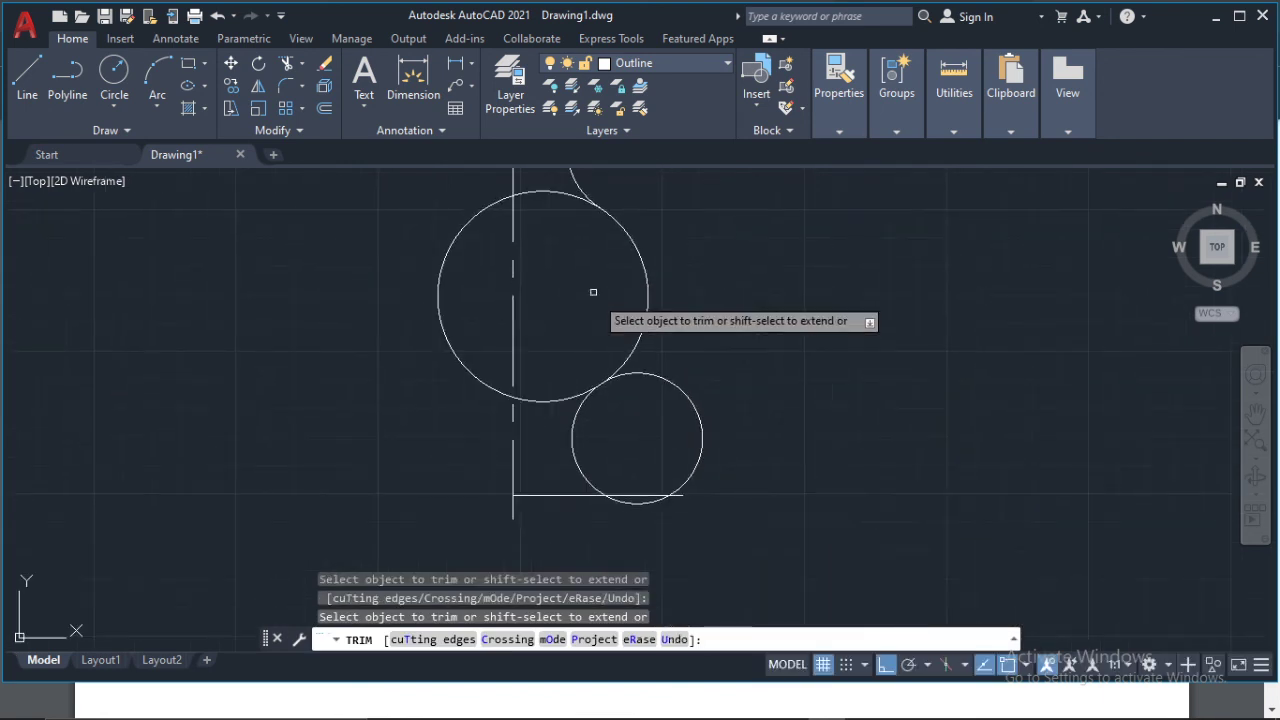
click(659, 379)
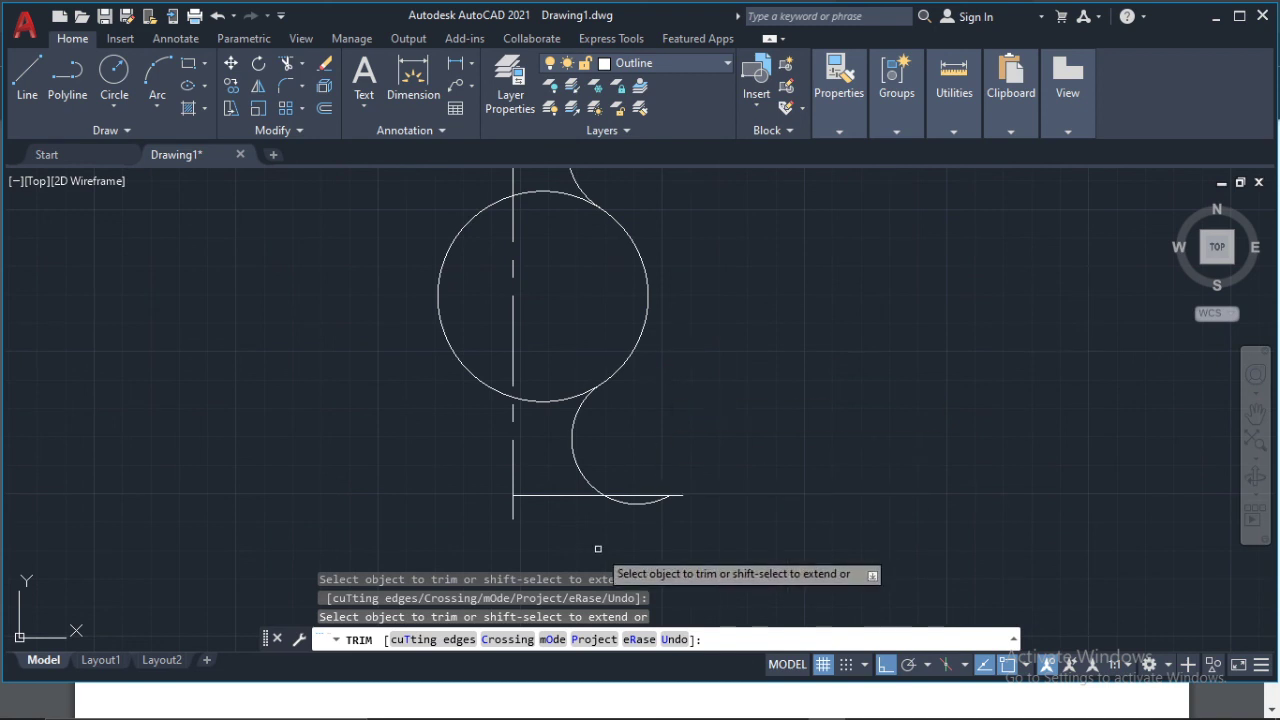
click(634, 500)
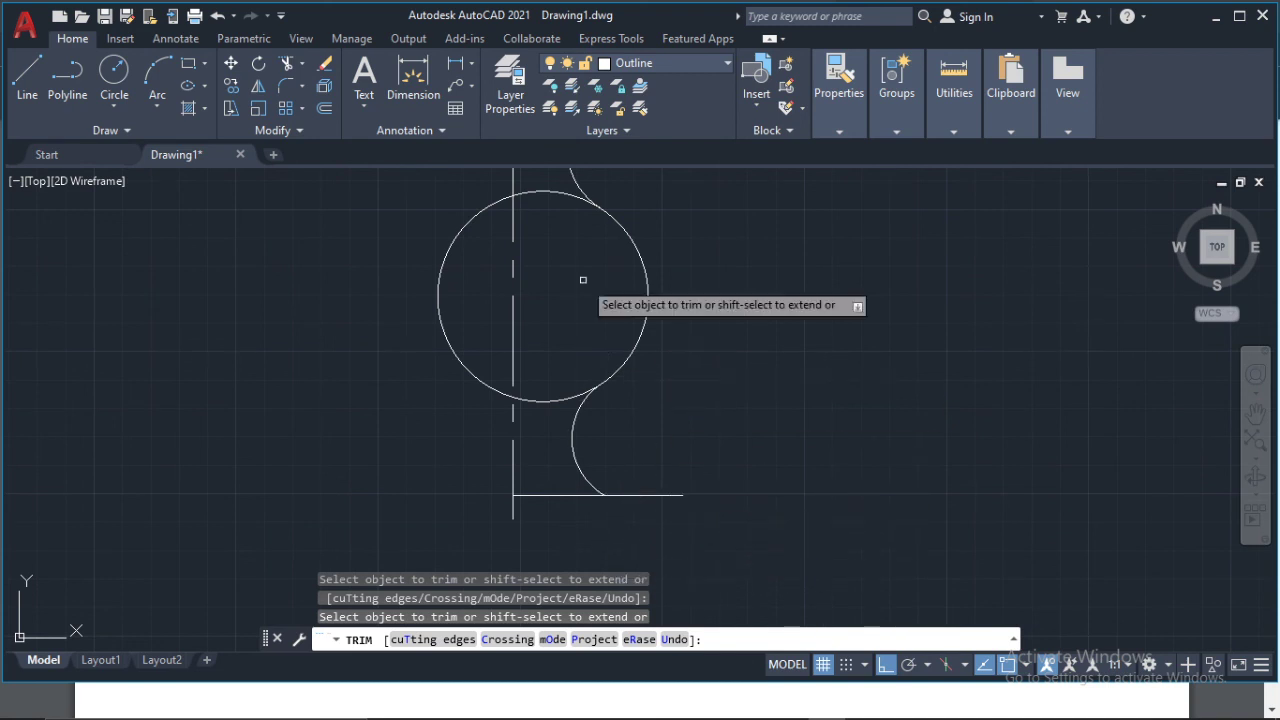
click(552, 190)
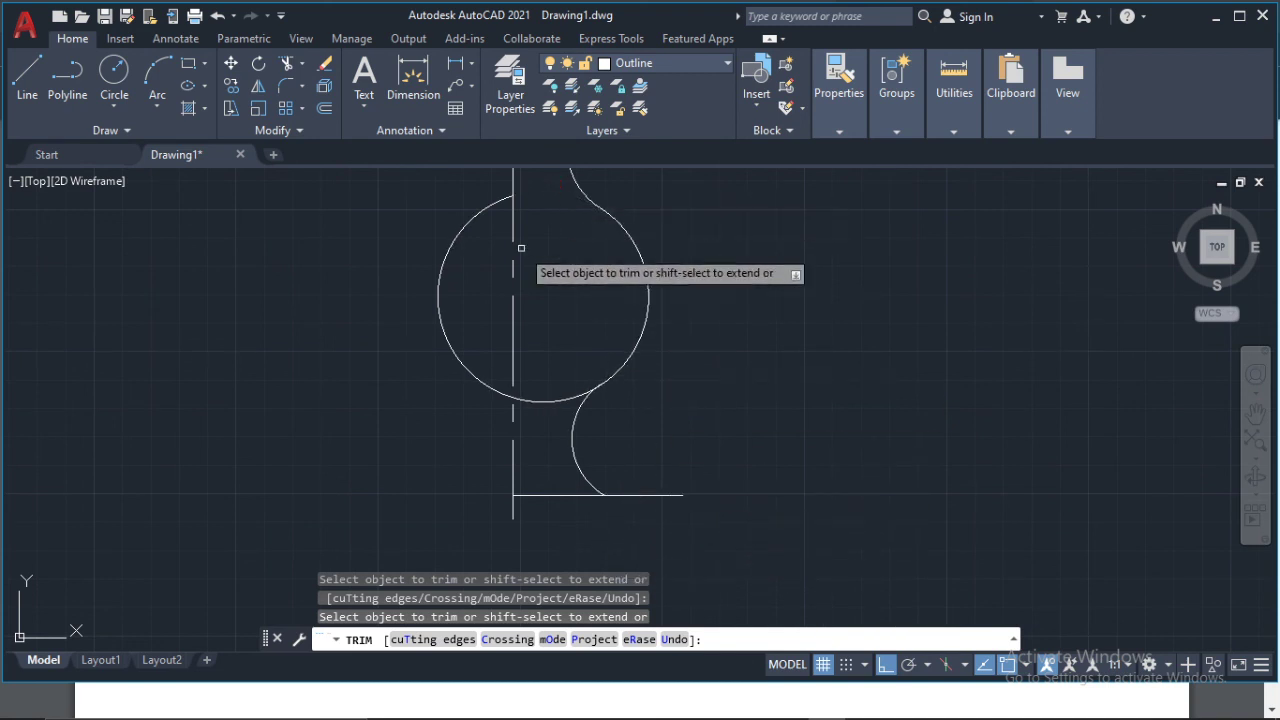
click(464, 220)
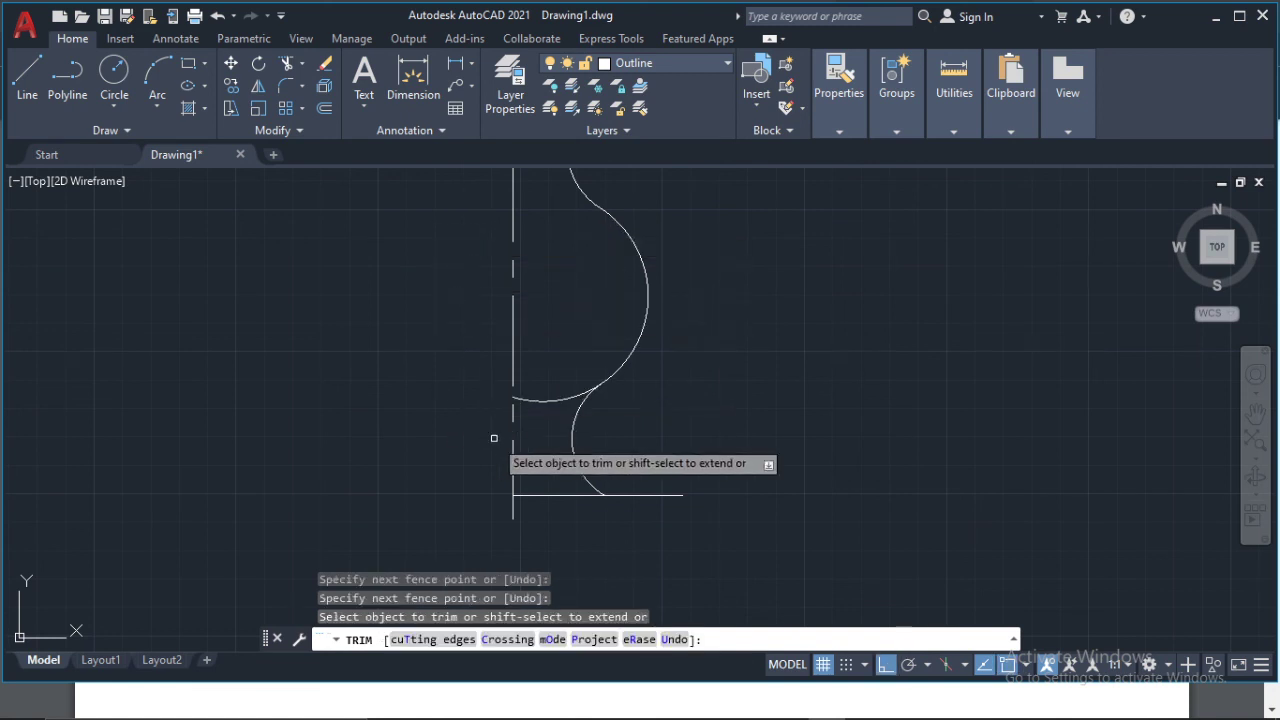
scroll(560, 410, down, 2)
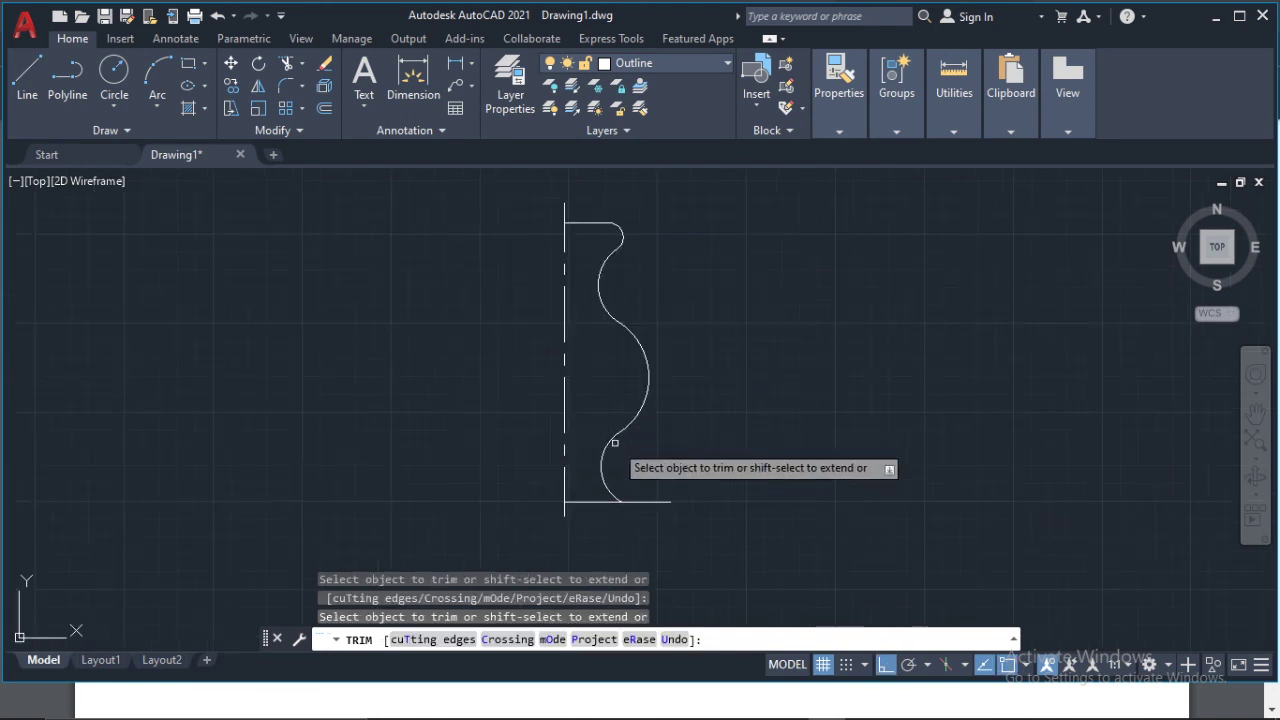
click(656, 503)
key(Escape)
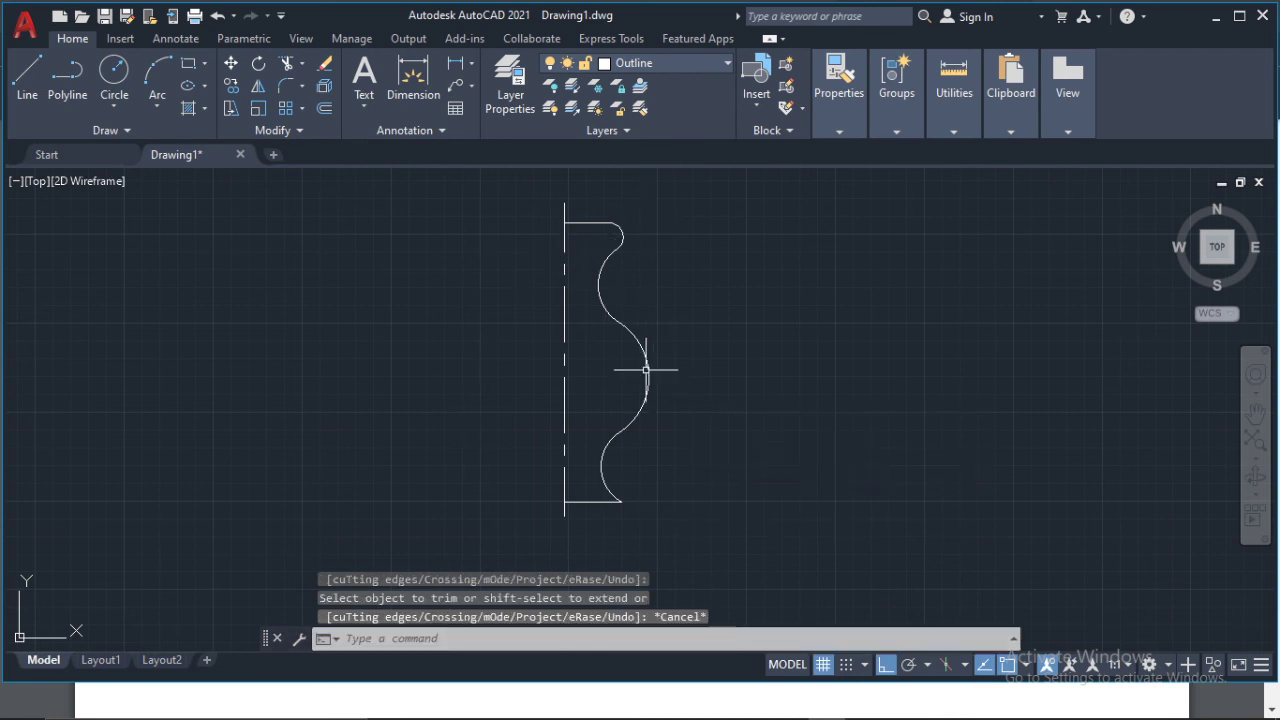
- Join the top line, the profile arcs and the bottom line into one polyline
click(590, 222)
click(620, 240)
click(608, 274)
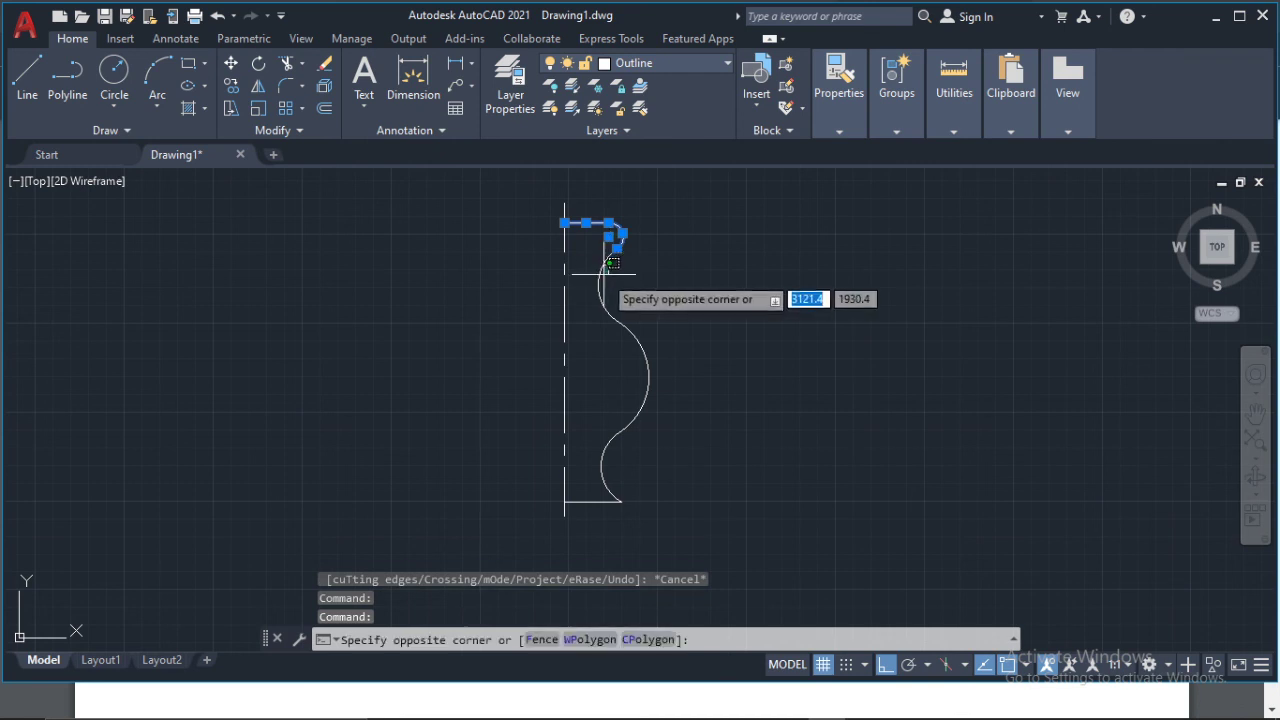
click(614, 320)
click(641, 335)
click(620, 405)
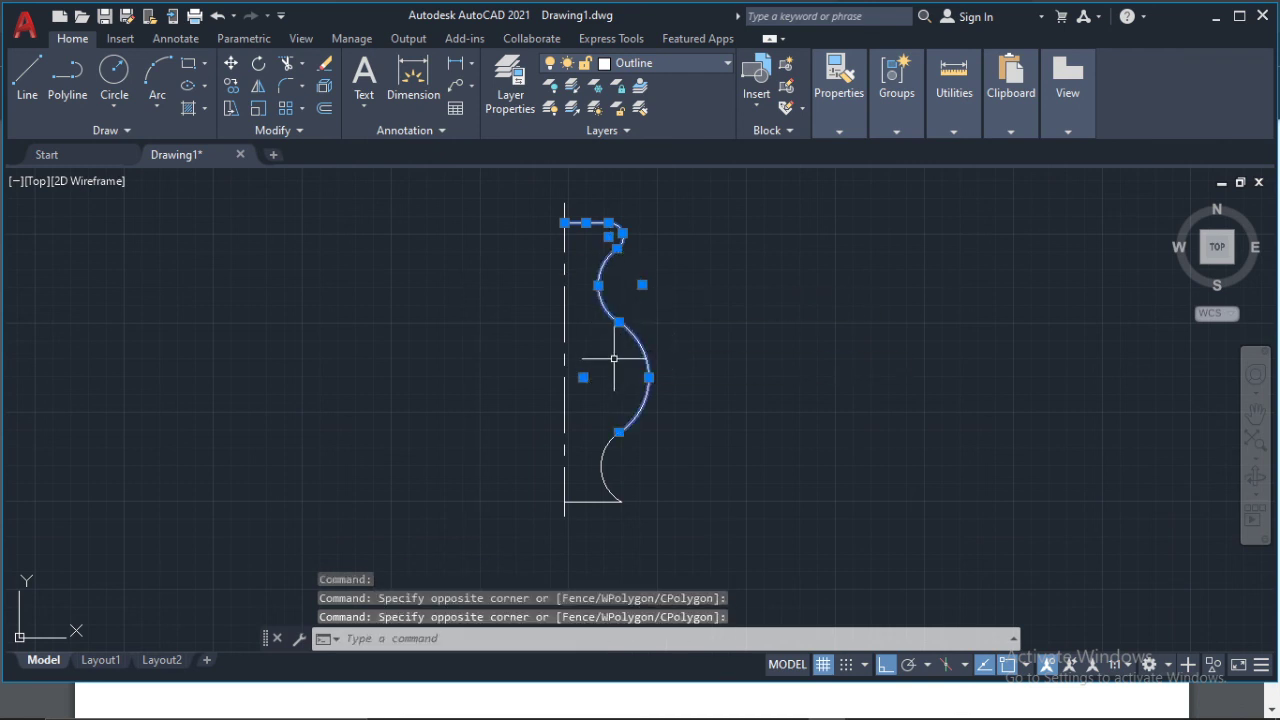
click(603, 462)
click(586, 501)
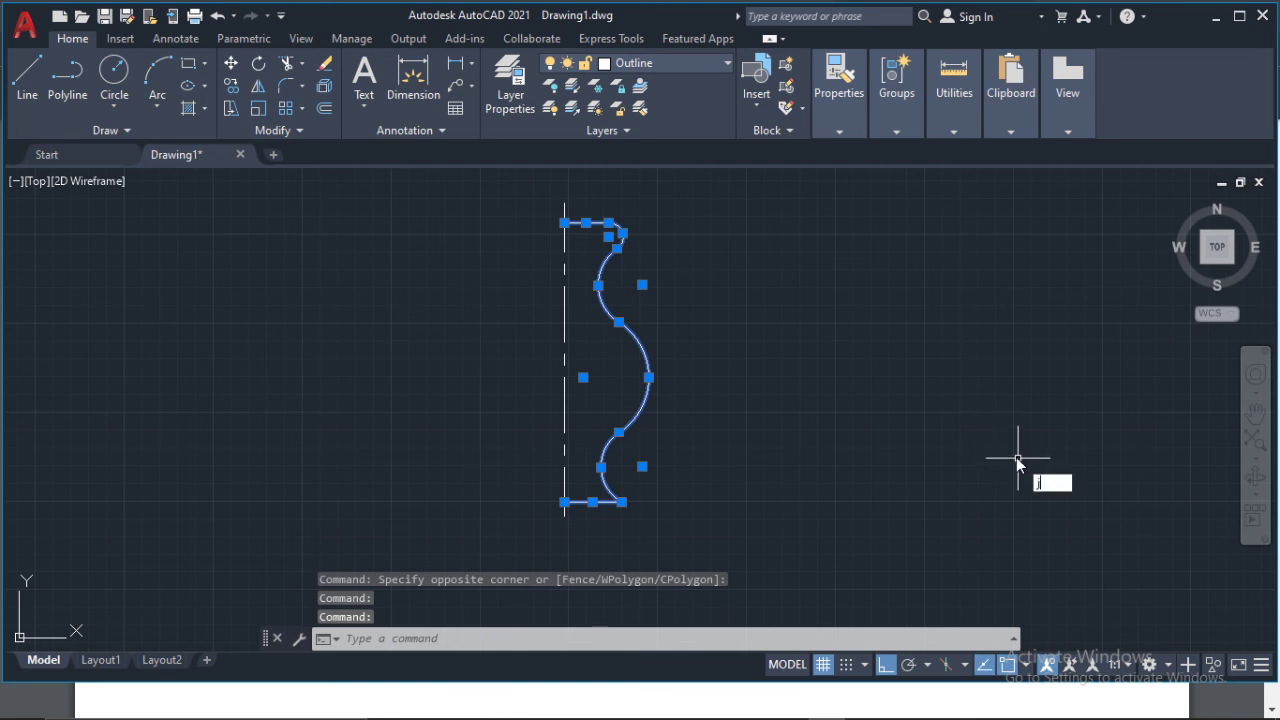
text(j)
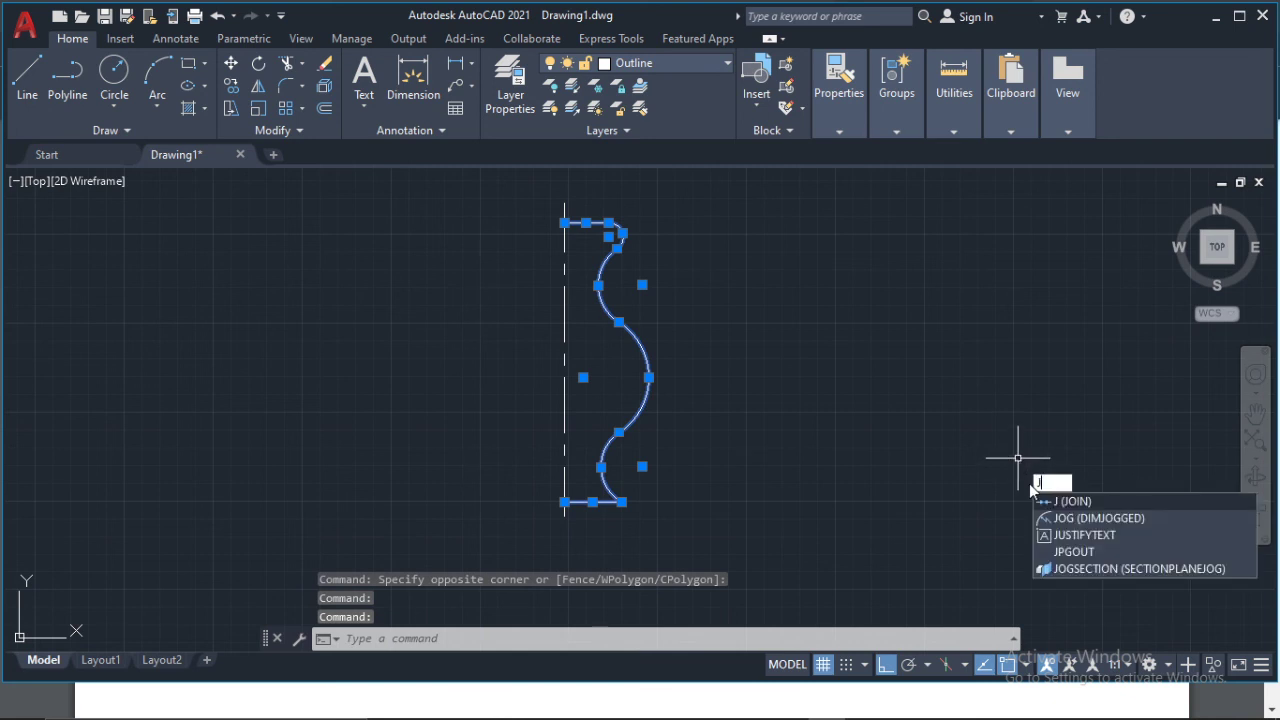
click(1080, 501)
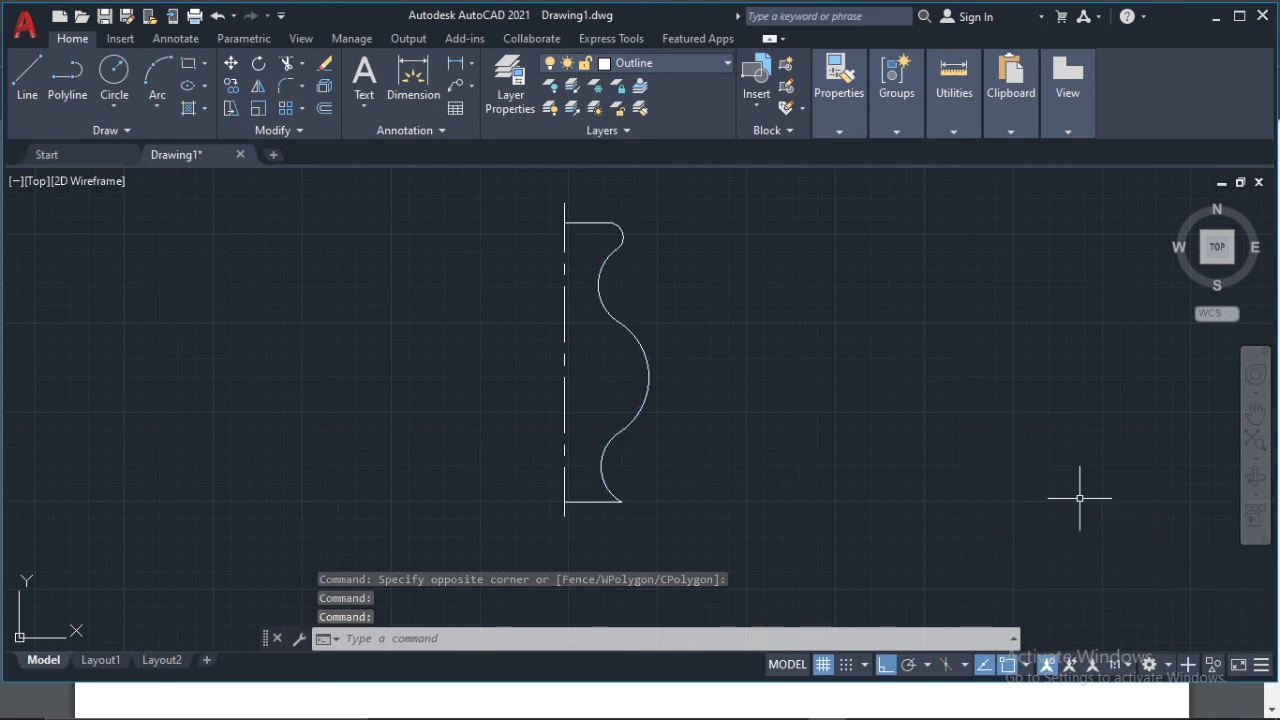
click(621, 232)
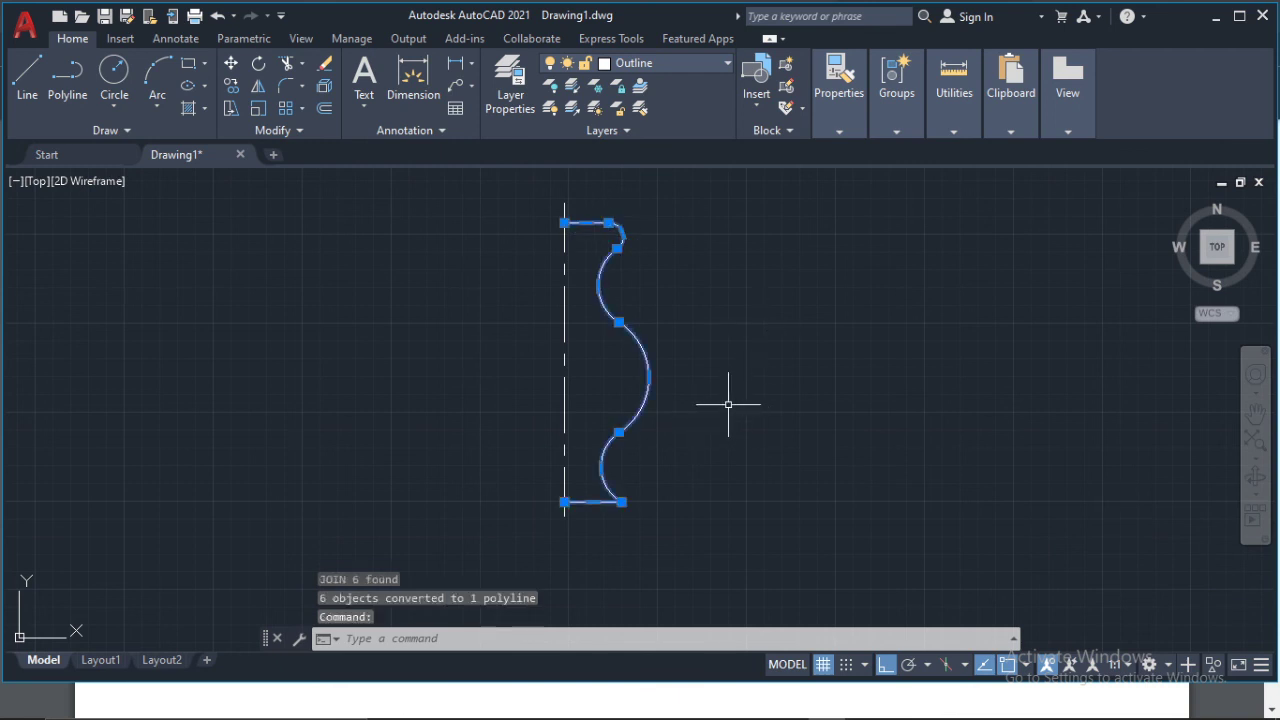
key(Escape)
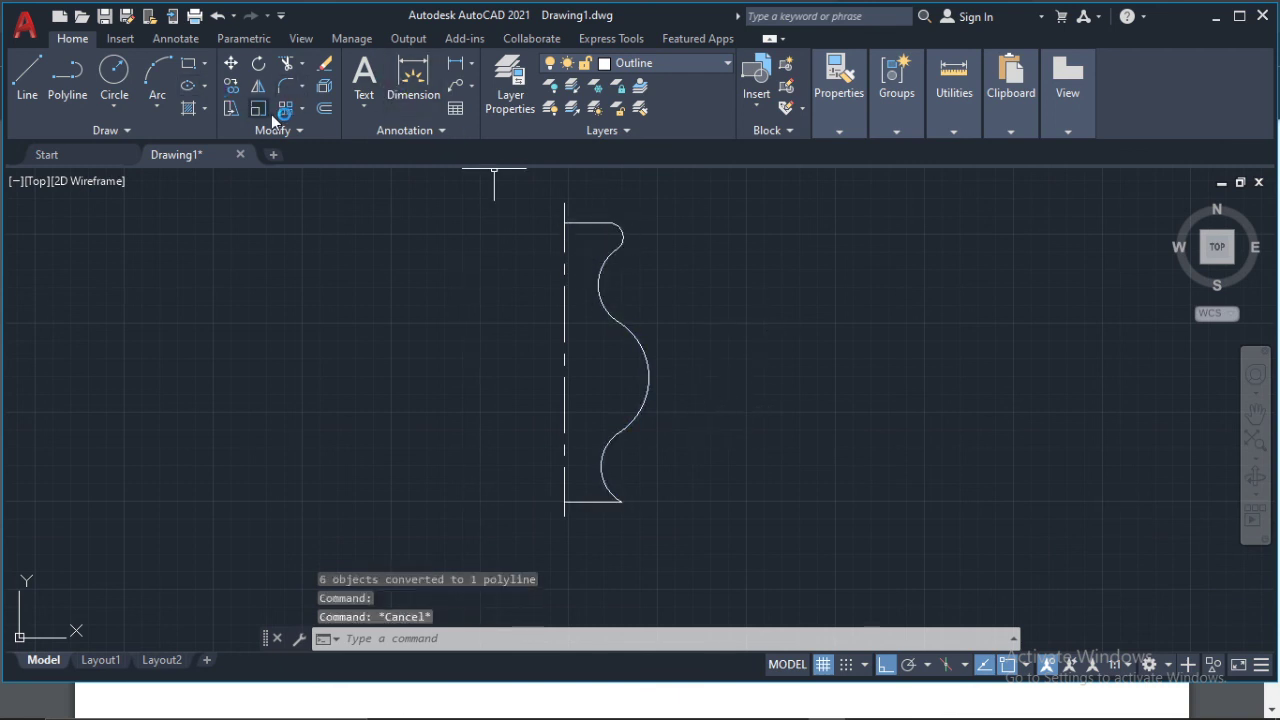
- Mirror the half-vase polyline about the vertical centre line, keeping the original half
click(257, 88)
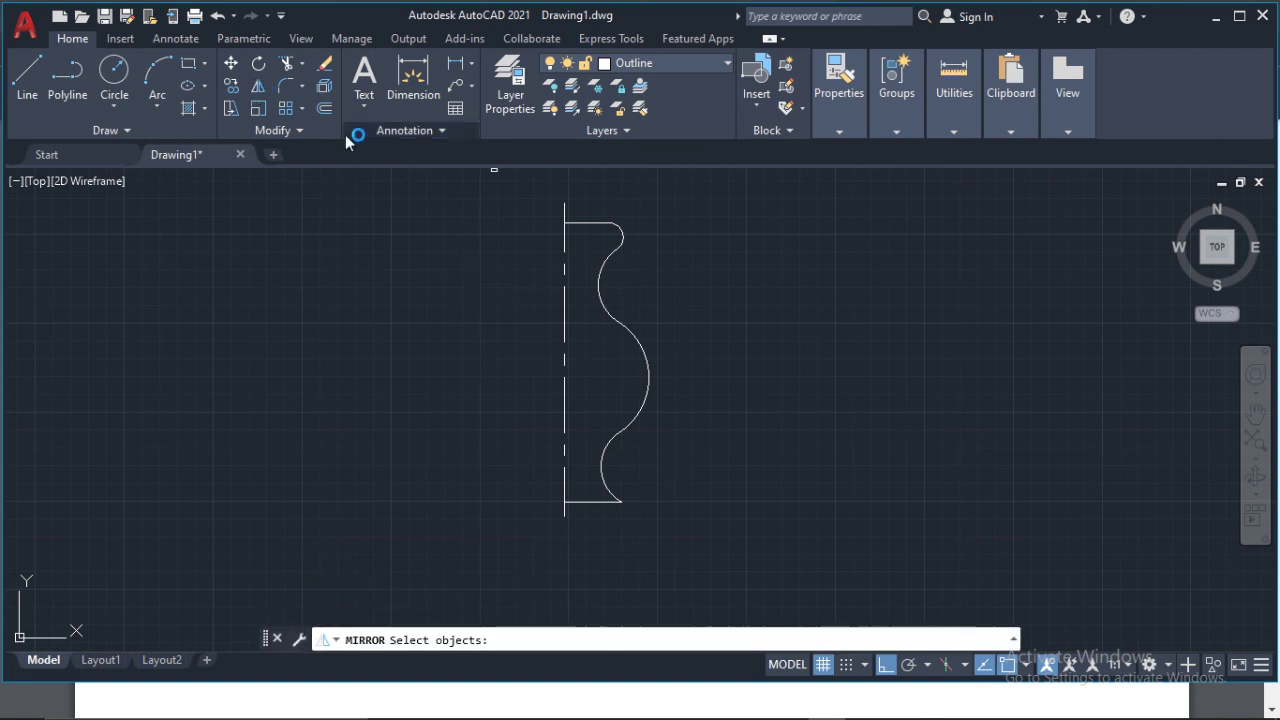
click(606, 224)
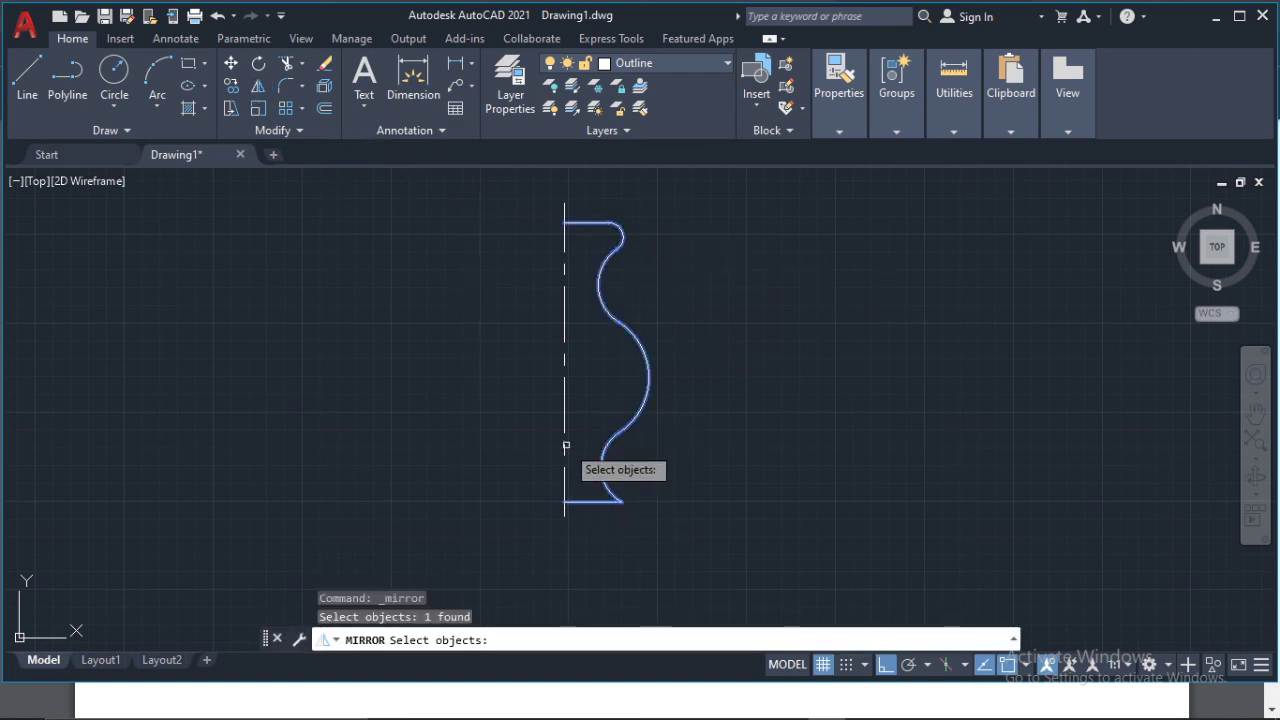
key(Return)
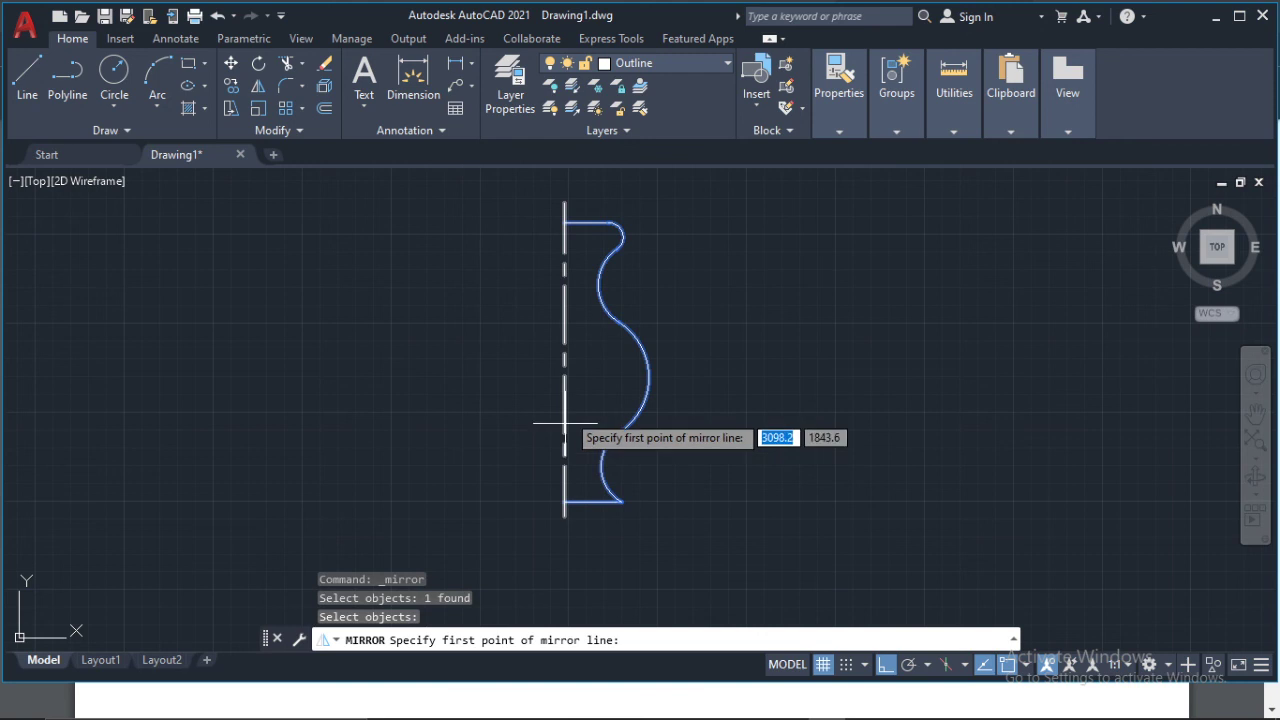
click(565, 501)
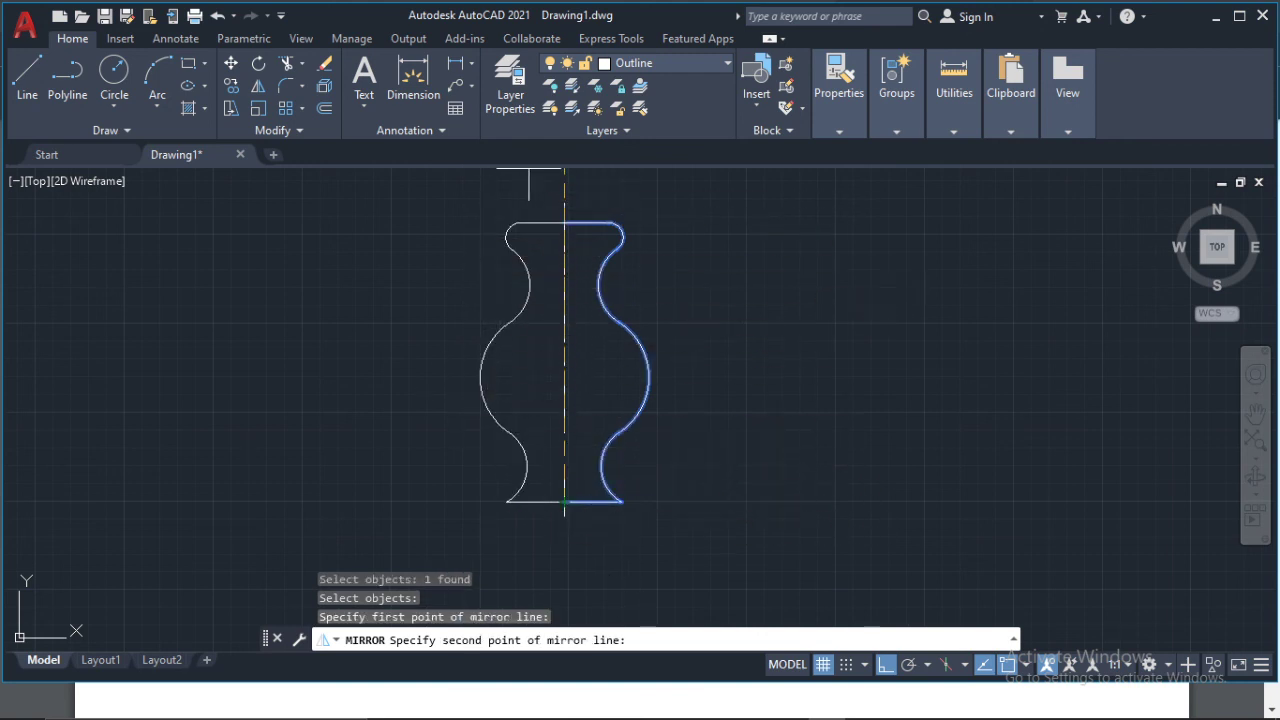
middle_drag(554, 217, 576, 326)
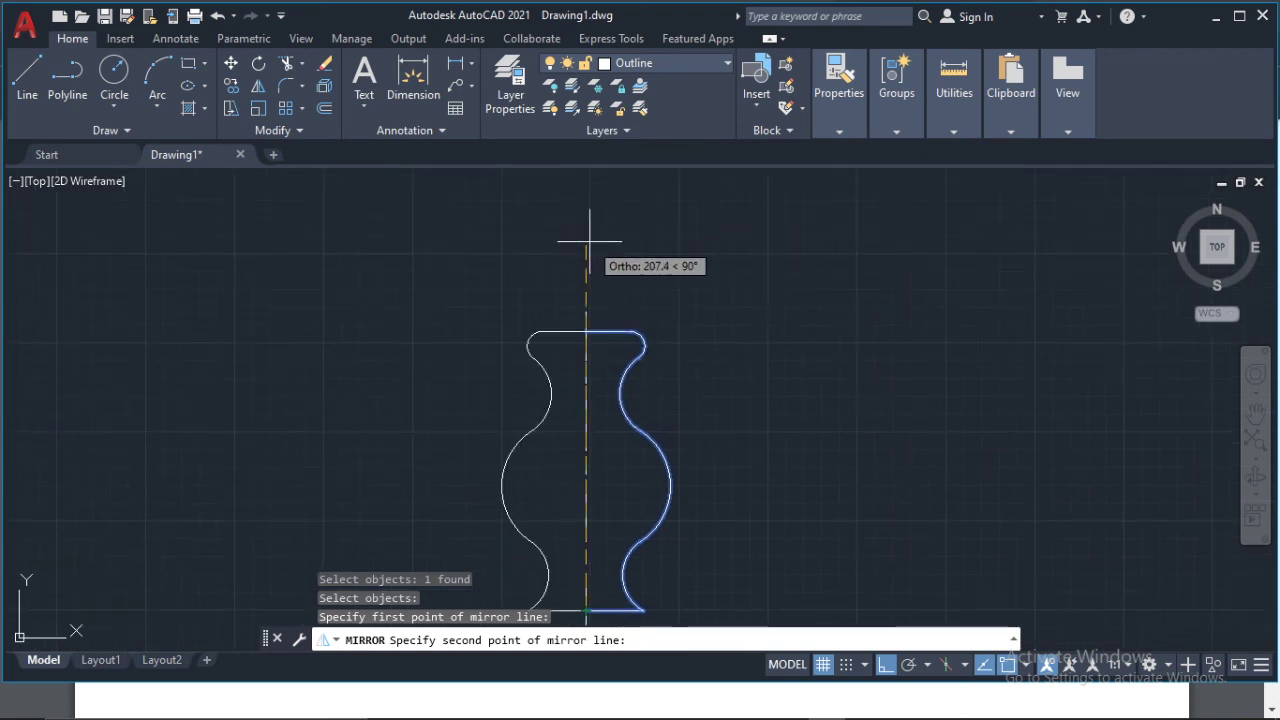
click(589, 241)
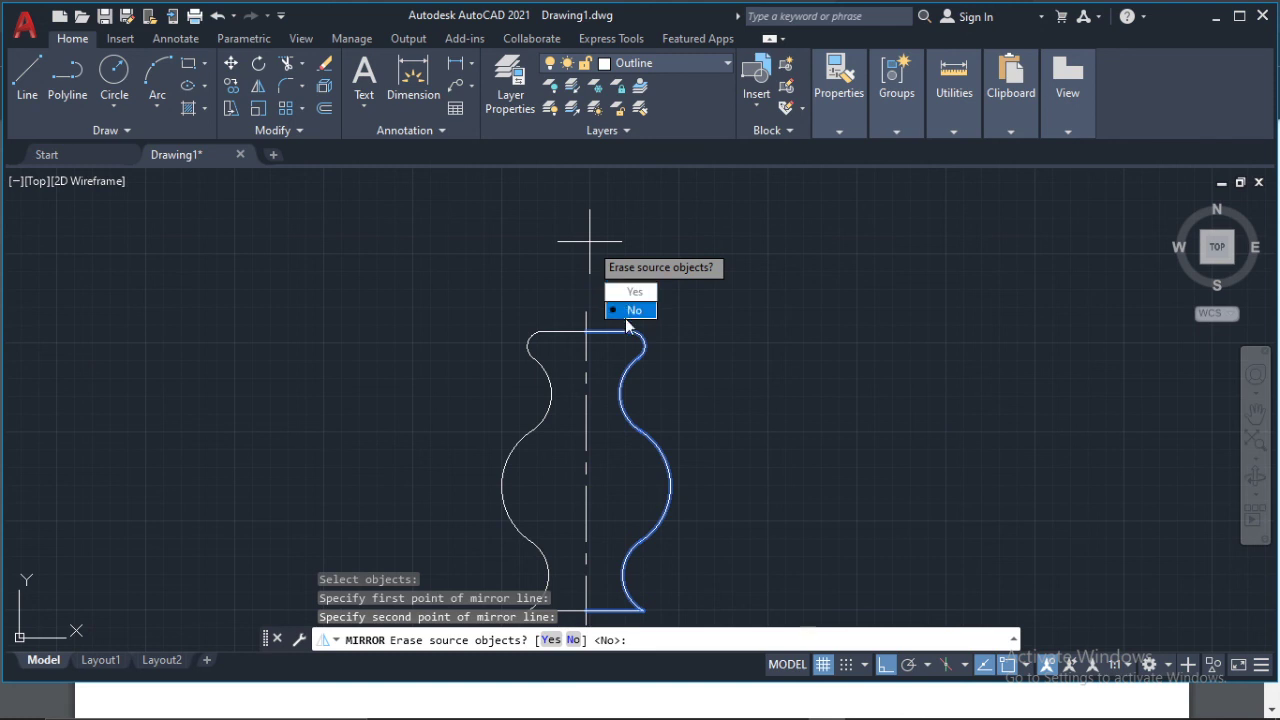
click(634, 311)
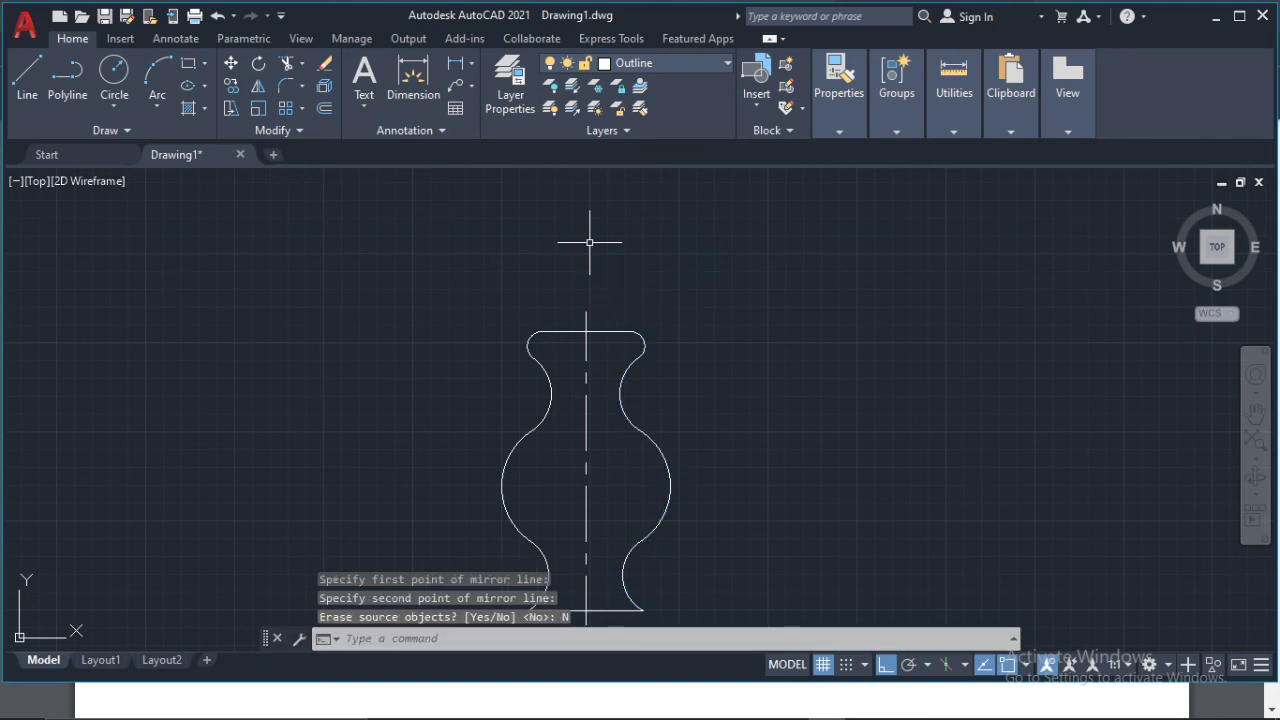
mouse_move(611, 386)
middle_down()
mouse_move(600, 366)
mouse_move(663, 306)
mouse_move(577, 317)
mouse_move(527, 383)
middle_up()
scroll(527, 383, up, 3)
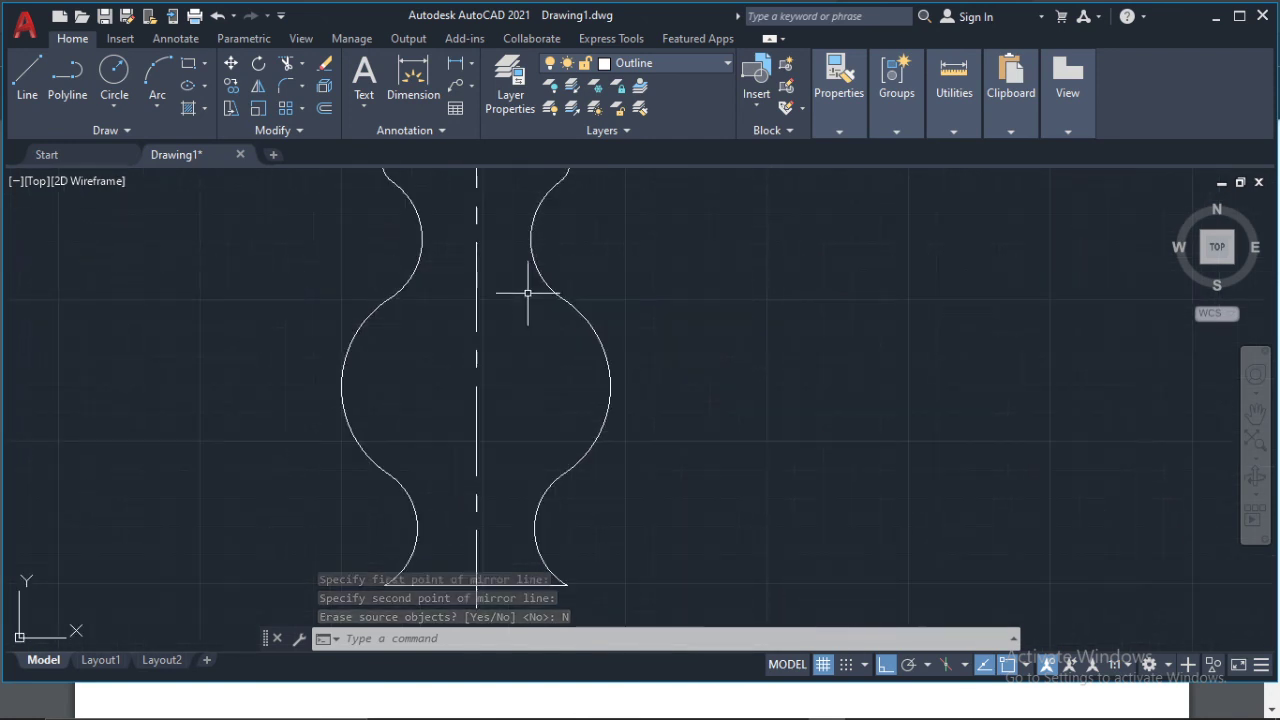
scroll(534, 303, down, 2)
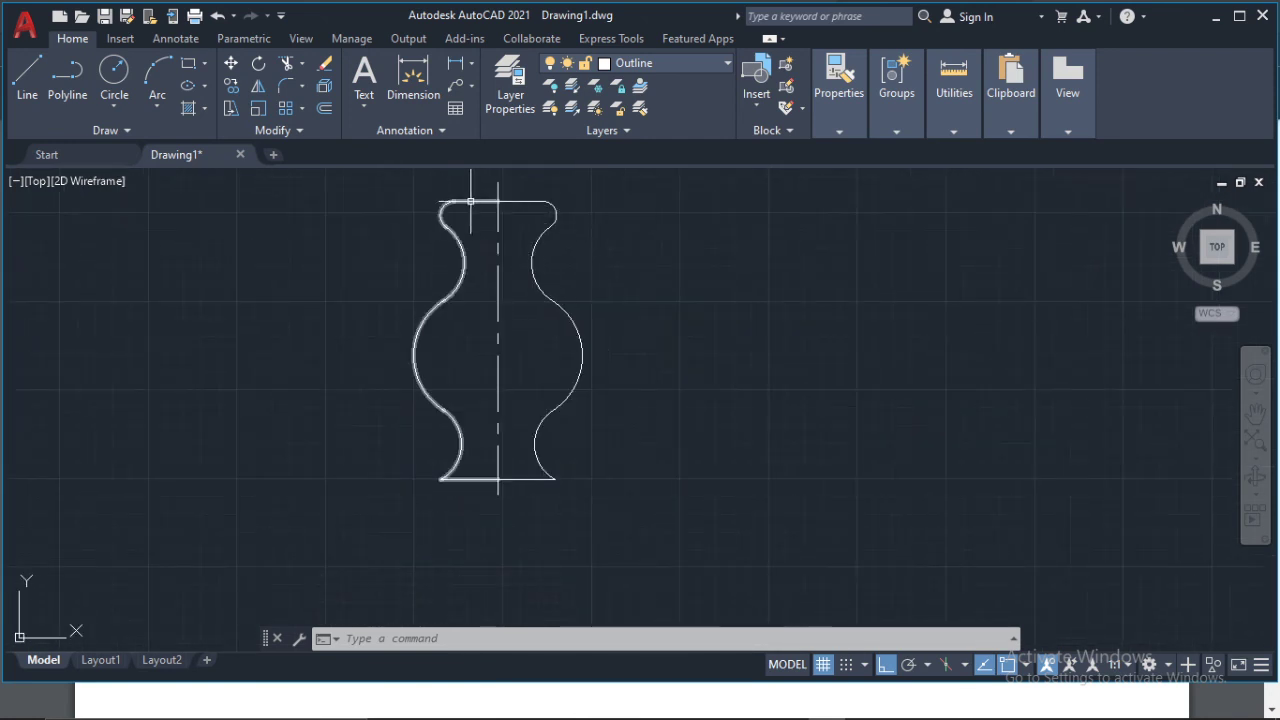